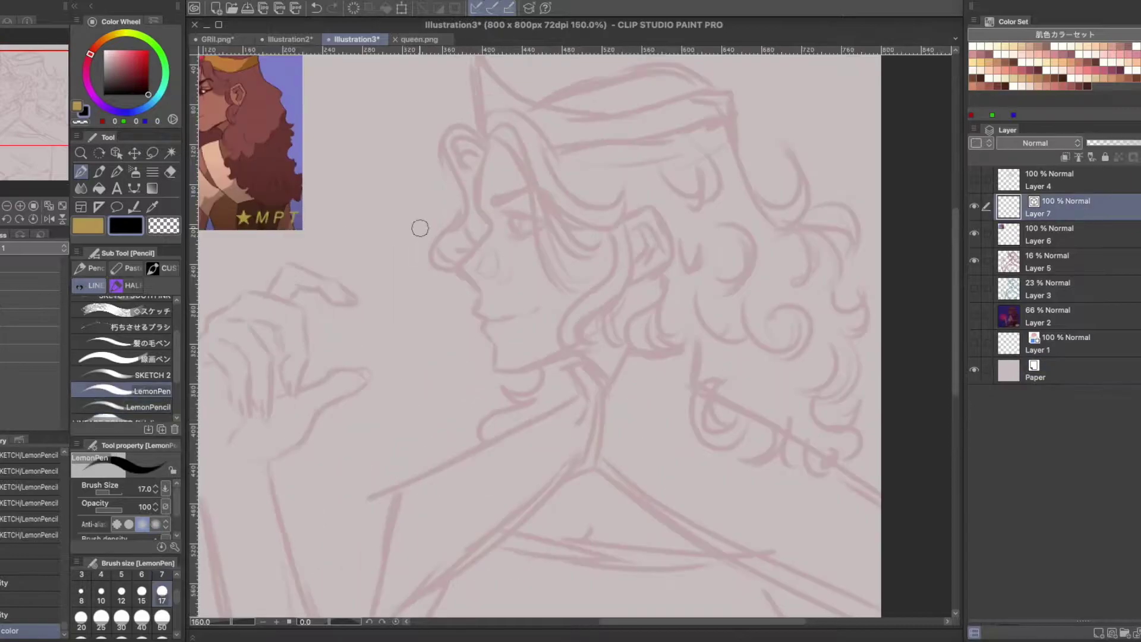
Change the image resolution to 3000 x 3000 px.
{"action": "left_click", "coordinate": [162, 312]}
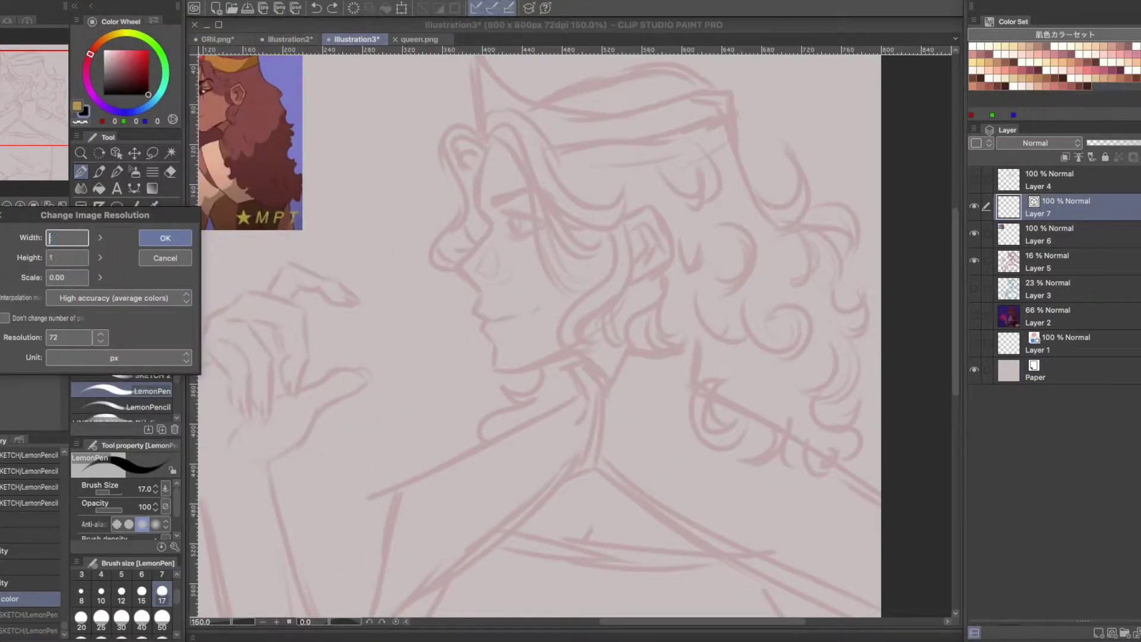
{"action": "left_click", "coordinate": [165, 238]}
{"action": "left_click_drag", "start_coordinate": [279, 148], "coordinate": [392, 324]}
{"action": "key", "text": "ctrl+z"}
Ink the forehead and nose bridge profile over the sketch with the LemonPen at size 17.
{"action": "key", "text": "ctrl+minus"}
{"action": "mouse_move", "coordinate": [443, 116]}
{"action": "left_mouse_down"}
{"action": "mouse_move", "coordinate": [436, 251]}
{"action": "mouse_move", "coordinate": [415, 175]}
{"action": "mouse_move", "coordinate": [422, 285]}
{"action": "mouse_move", "coordinate": [427, 237]}
{"action": "mouse_move", "coordinate": [354, 343]}
{"action": "left_mouse_up"}
{"action": "key", "text": "ctrl+z"}
{"action": "key", "text": "ctrl+z"}
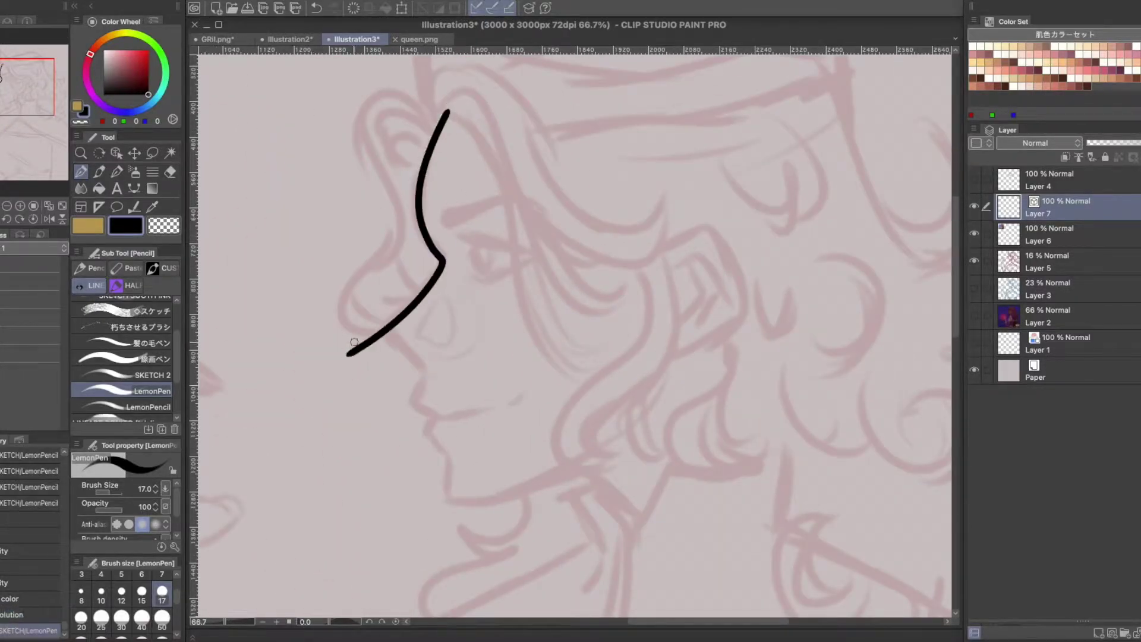
Ink the underside of the nose and upper lip into the mouth line, erasing the overshoot at the nose tip.
{"action": "mouse_move", "coordinate": [422, 371]}
{"action": "left_mouse_down"}
{"action": "mouse_move", "coordinate": [424, 414]}
{"action": "mouse_move", "coordinate": [445, 426]}
{"action": "left_mouse_up"}
{"action": "left_click", "coordinate": [411, 407], "text": "ctrl"}
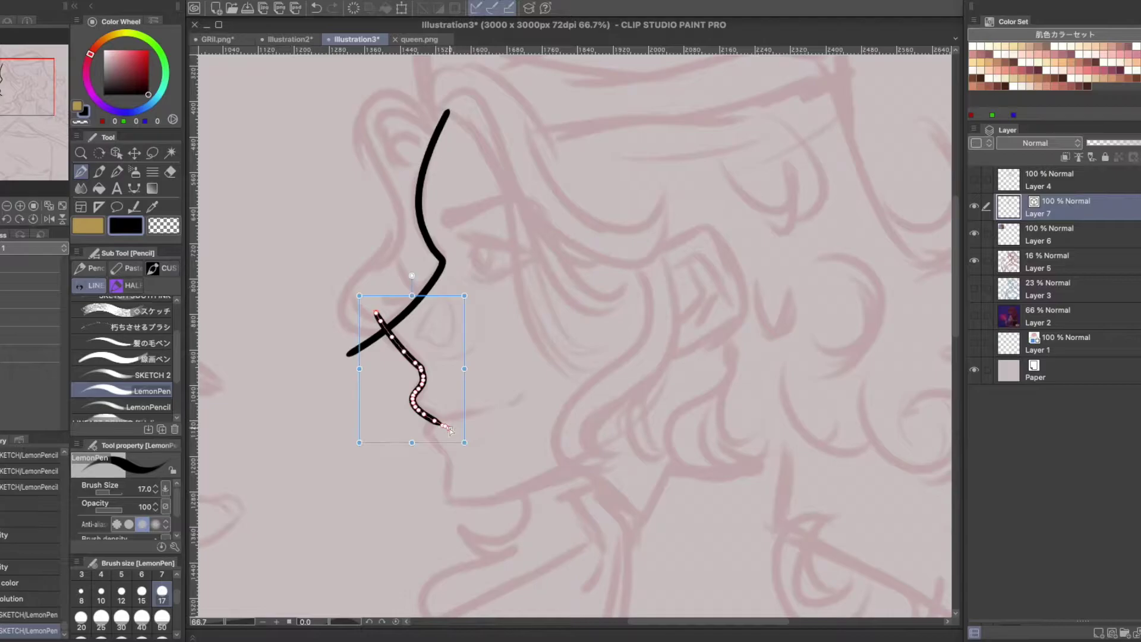
{"action": "left_click_drag", "start_coordinate": [459, 428], "coordinate": [470, 426]}
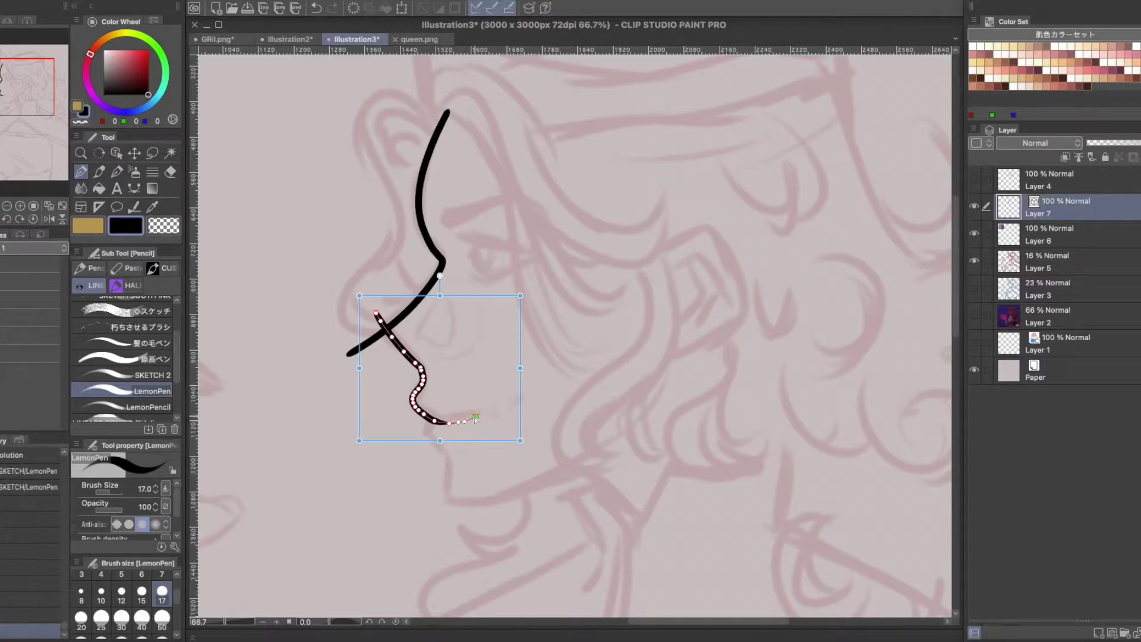
{"action": "key", "text": "e"}
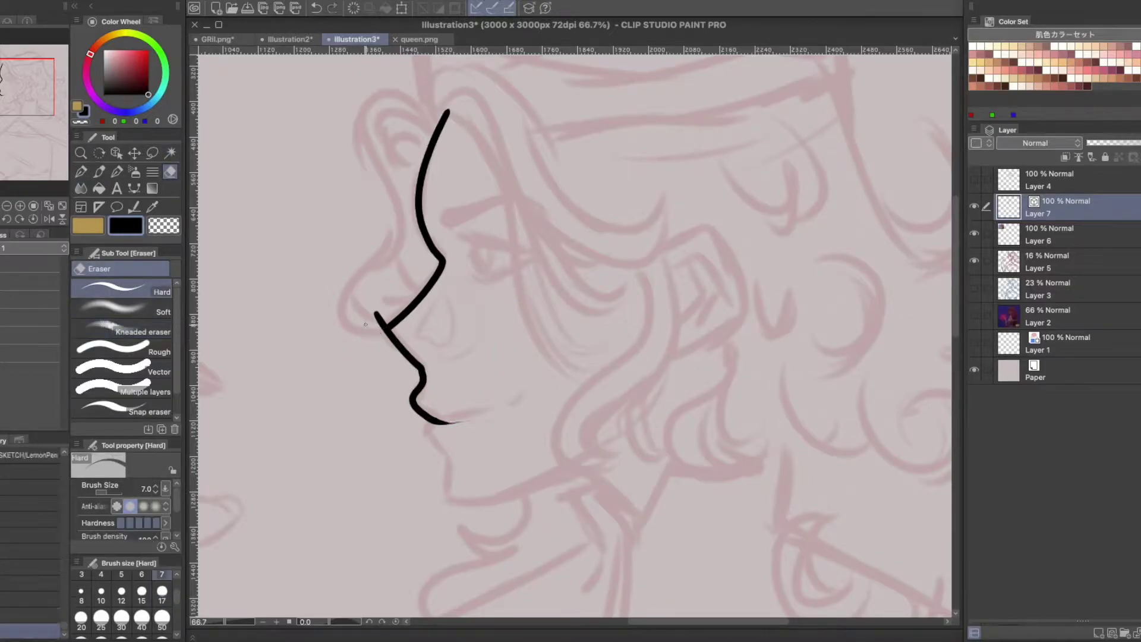
Ink the lower lip, chin and jawline with the LemonPen at size 17, redoing strokes until the jaw is one smooth curve.
{"action": "left_click", "coordinate": [81, 176]}
{"action": "scroll", "coordinate": [438, 322], "scroll_direction": "up", "scroll_amount": 1}
{"action": "left_click_drag", "start_coordinate": [450, 412], "coordinate": [687, 378]}
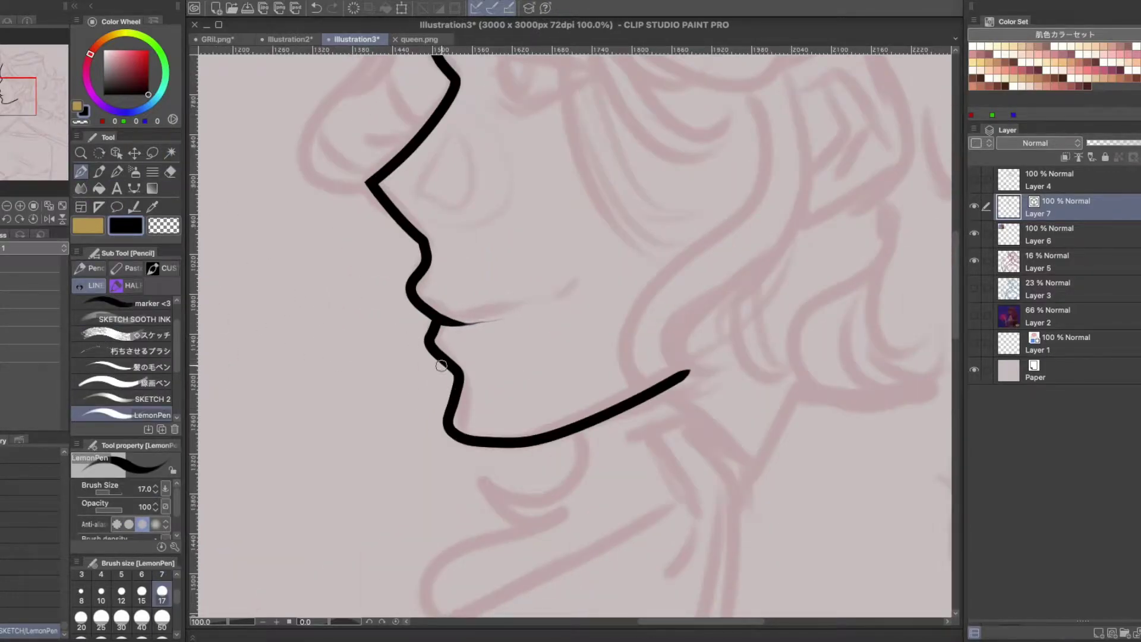
{"action": "key", "text": "ctrl+z"}
{"action": "left_click_drag", "start_coordinate": [475, 454], "coordinate": [708, 364]}
{"action": "key", "text": "ctrl+z"}
{"action": "left_click_drag", "start_coordinate": [439, 322], "coordinate": [462, 384]}
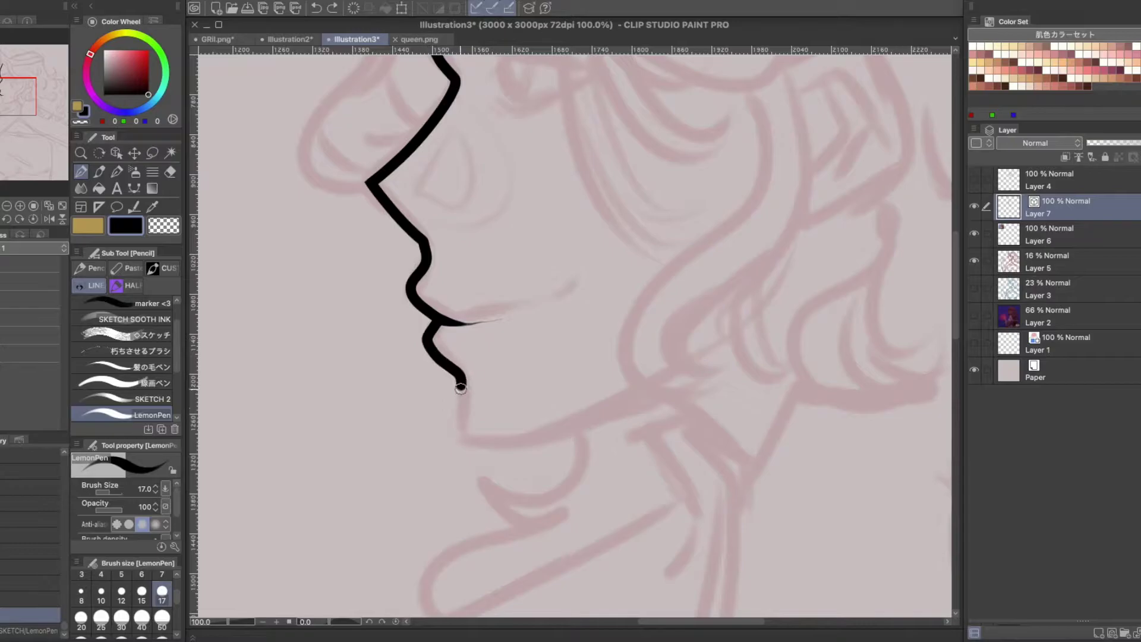
{"action": "left_click_drag", "start_coordinate": [477, 468], "coordinate": [767, 356]}
{"action": "key", "text": "ctrl+z"}
{"action": "left_click_drag", "start_coordinate": [452, 397], "coordinate": [734, 356]}
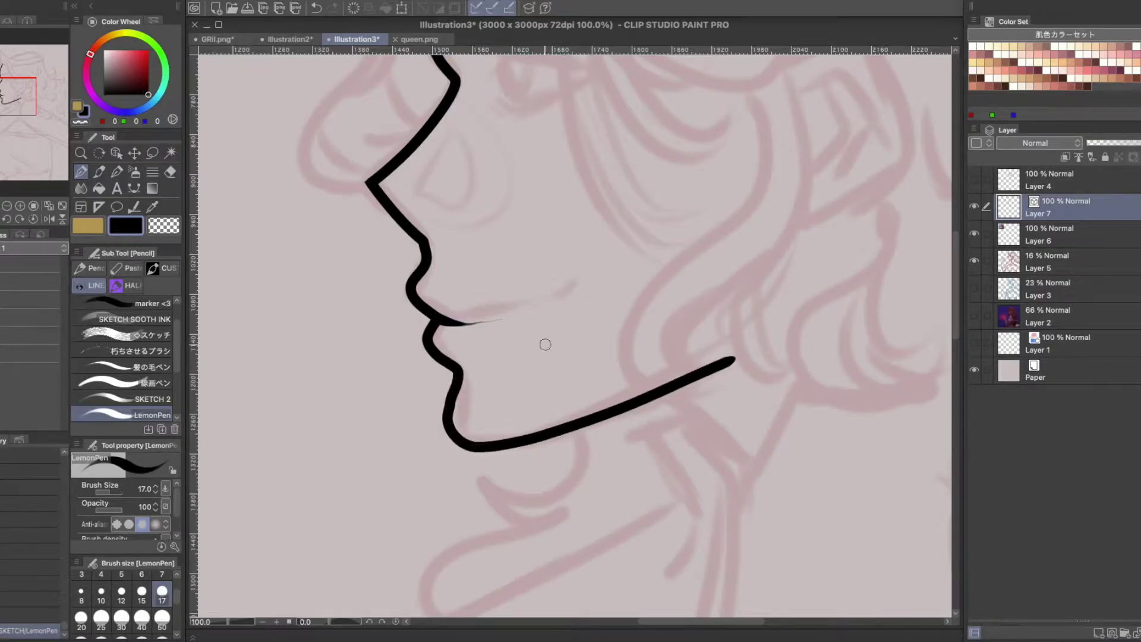
Reduce the LemonPen to size 7 and ink the nostril, the teardrop nose highlight and the thin contour beside the nose.
{"action": "left_click_drag", "start_coordinate": [601, 346], "coordinate": [582, 435]}
{"action": "left_click_drag", "start_coordinate": [452, 205], "coordinate": [396, 274]}
{"action": "key", "text": "ctrl+z"}
{"action": "key", "text": "bracketleft"}
{"action": "key", "text": "bracketleft"}
{"action": "key", "text": "bracketleft"}
{"action": "key", "text": "bracketleft"}
{"action": "key", "text": "bracketleft"}
{"action": "key", "text": "ctrl+z"}
{"action": "mouse_move", "coordinate": [449, 195]}
{"action": "left_mouse_down"}
{"action": "mouse_move", "coordinate": [399, 286]}
{"action": "mouse_move", "coordinate": [428, 314]}
{"action": "left_mouse_up"}
{"action": "key", "text": "ctrl+z"}
{"action": "key", "text": "ctrl+z"}
{"action": "key", "text": "ctrl+z"}
{"action": "left_click_drag", "start_coordinate": [376, 286], "coordinate": [422, 315]}
{"action": "left_click_drag", "start_coordinate": [448, 193], "coordinate": [429, 314]}
{"action": "left_click_drag", "start_coordinate": [502, 180], "coordinate": [423, 316]}
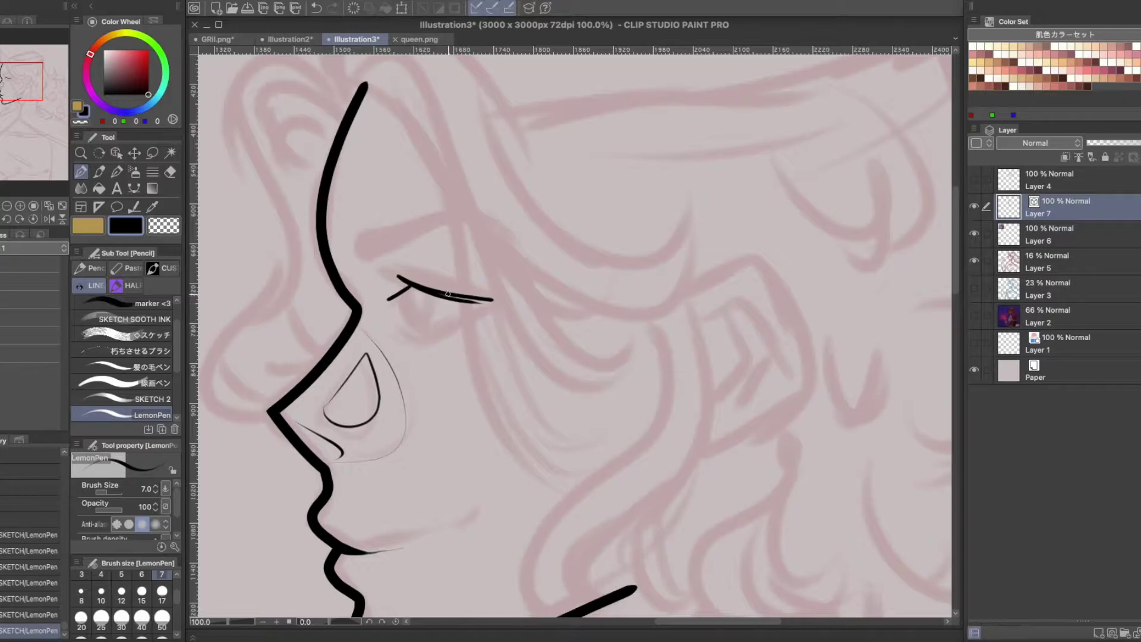
Ink the tapered upper eyelid with front lashes and a nearly straight lower lid meeting it at the outer corner.
{"action": "left_click_drag", "start_coordinate": [495, 300], "coordinate": [499, 300]}
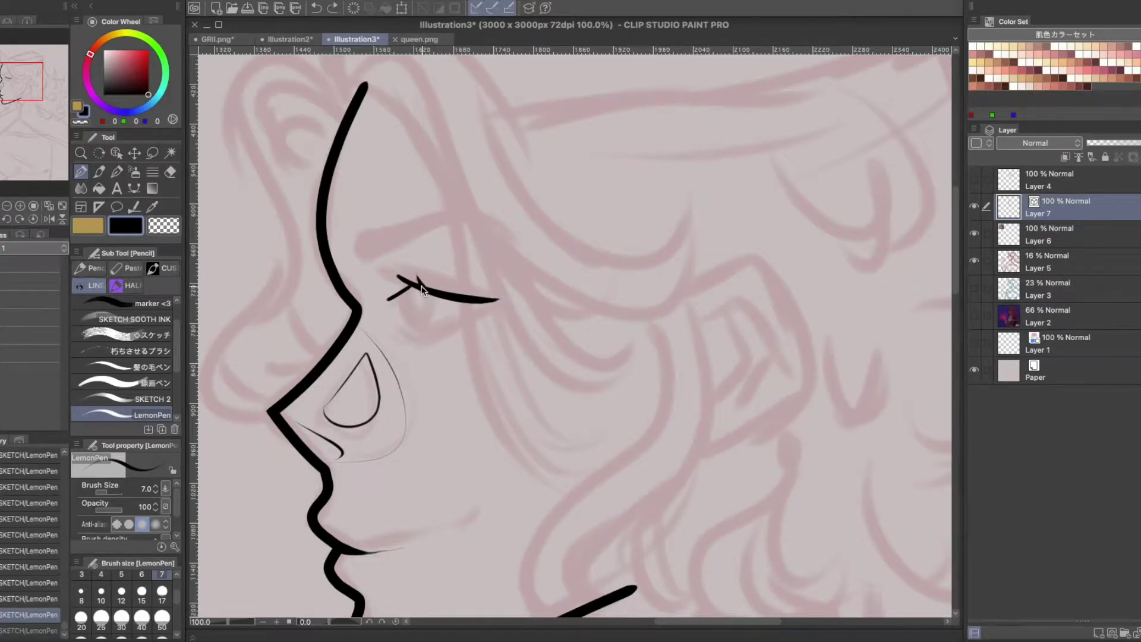
{"action": "key", "text": "ctrl+z"}
{"action": "left_click_drag", "start_coordinate": [420, 290], "coordinate": [416, 276]}
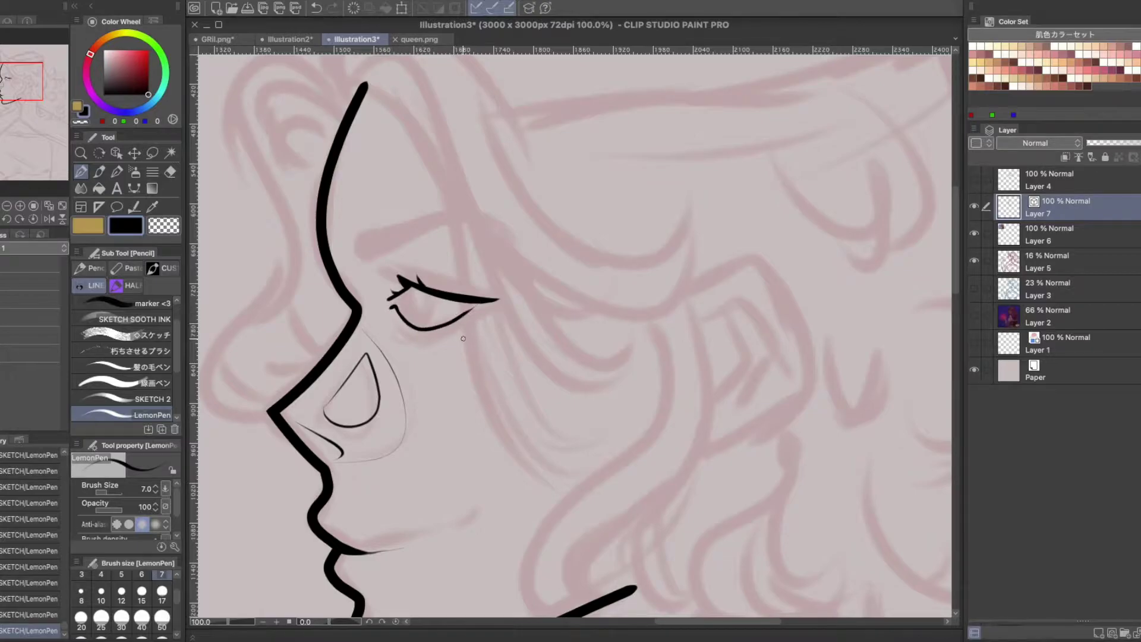
{"action": "key", "text": "ctrl+z"}
{"action": "left_click_drag", "start_coordinate": [406, 330], "coordinate": [482, 304]}
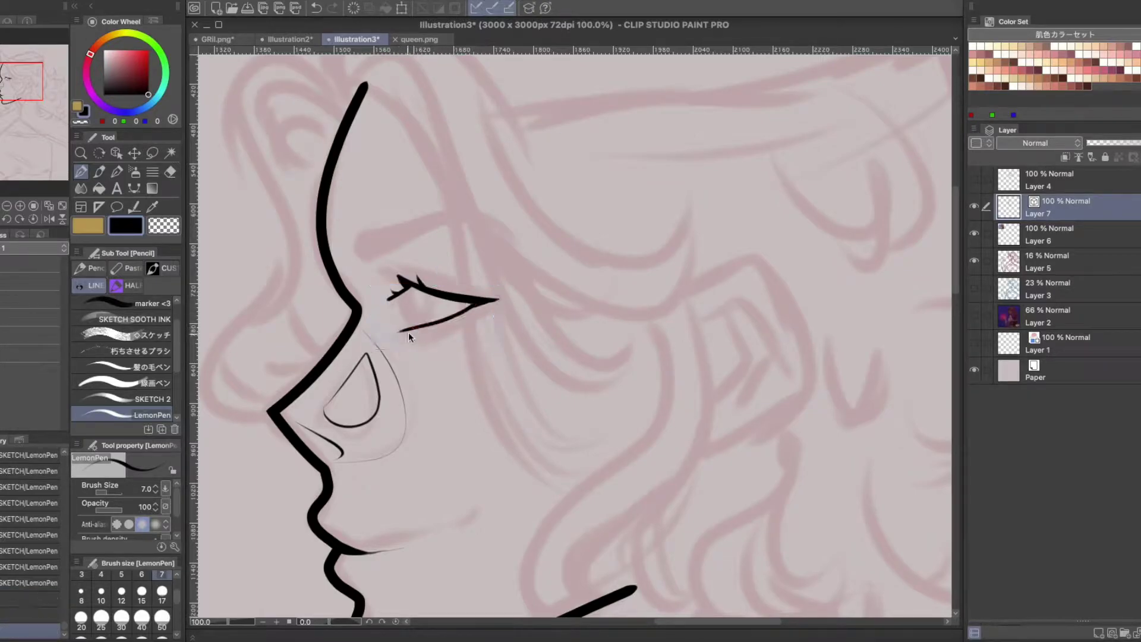
Draw the iris, pupil and front lower lashes inside the eye outline.
{"action": "scroll", "coordinate": [415, 287], "scroll_direction": "up", "scroll_amount": 2}
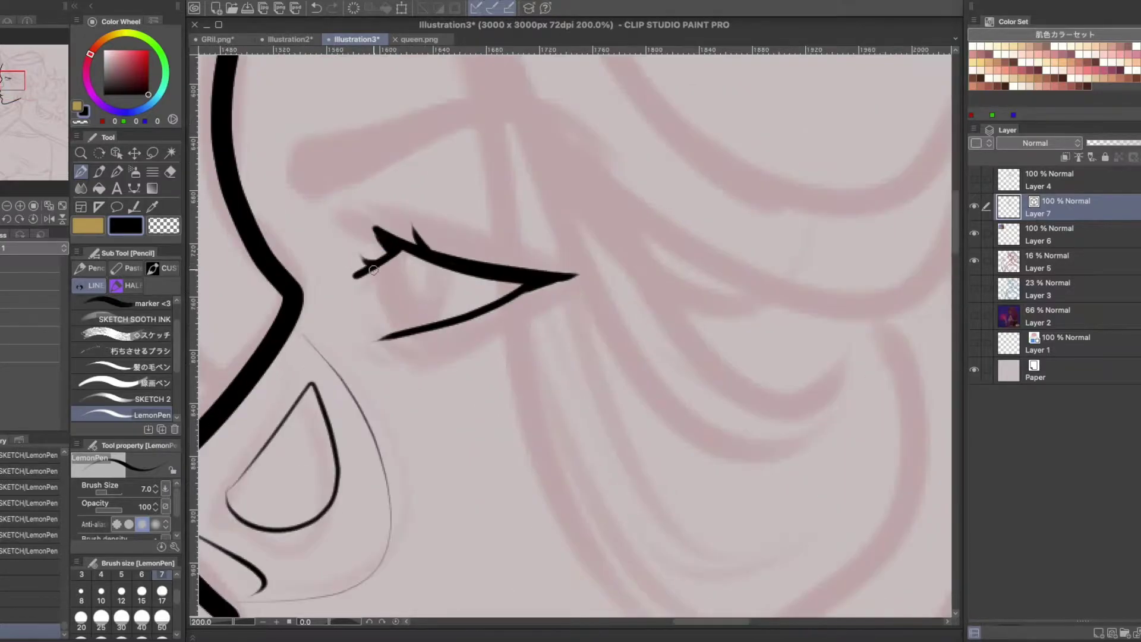
{"action": "mouse_move", "coordinate": [418, 321]}
{"action": "left_mouse_down"}
{"action": "mouse_move", "coordinate": [418, 294]}
{"action": "mouse_move", "coordinate": [388, 300]}
{"action": "left_mouse_up"}
{"action": "scroll", "coordinate": [441, 326], "scroll_direction": "down", "scroll_amount": 4}
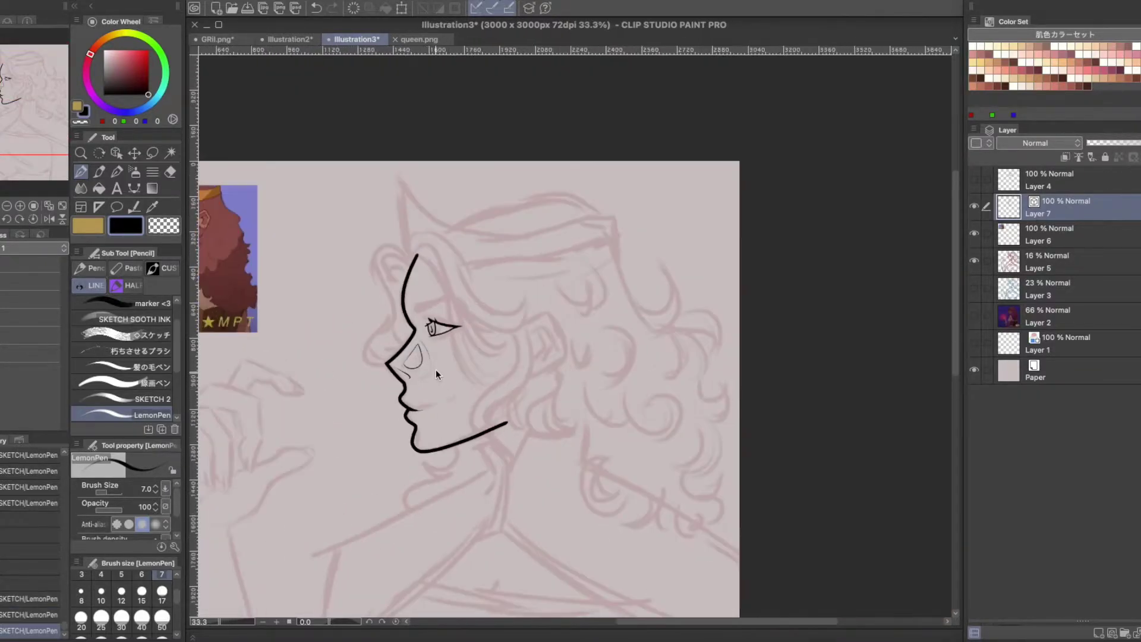
{"action": "scroll", "coordinate": [419, 296], "scroll_direction": "up", "scroll_amount": 4}
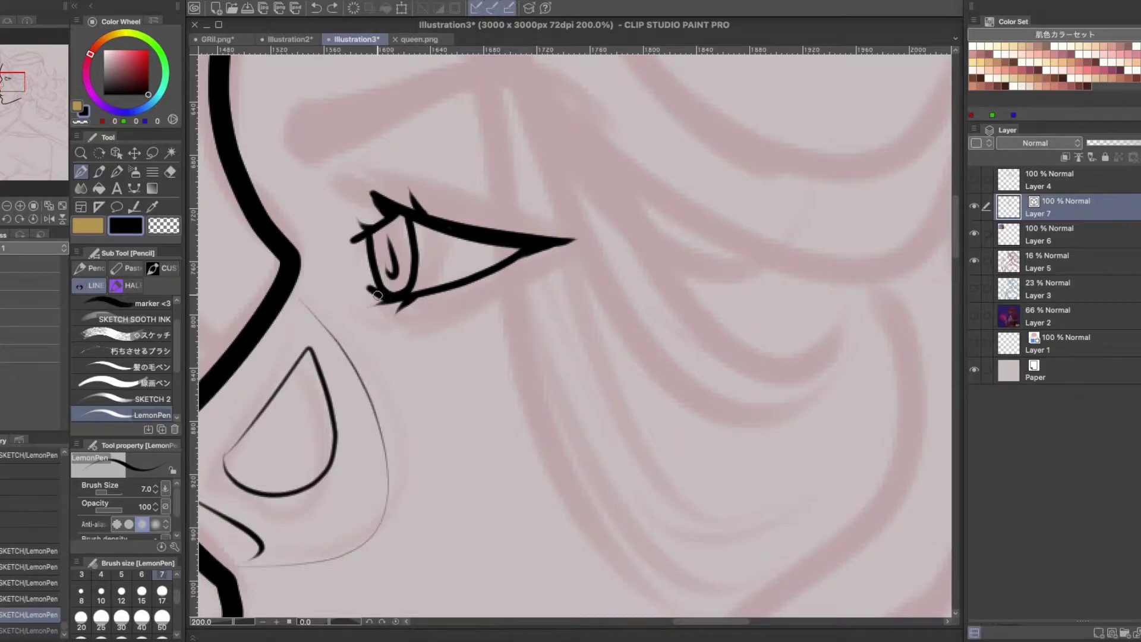
Lasso the inked eye, enlarge it slightly with a transform and deselect it.
{"action": "scroll", "coordinate": [423, 295], "scroll_direction": "down", "scroll_amount": 2}
{"action": "left_click", "coordinate": [152, 153]}
{"action": "mouse_move", "coordinate": [401, 214]}
{"action": "left_mouse_down"}
{"action": "mouse_move", "coordinate": [376, 278]}
{"action": "mouse_move", "coordinate": [399, 213]}
{"action": "left_mouse_up"}
{"action": "key", "text": "ctrl+t"}
{"action": "mouse_move", "coordinate": [535, 326]}
{"action": "left_mouse_down"}
{"action": "mouse_move", "coordinate": [521, 301]}
{"action": "mouse_move", "coordinate": [556, 344]}
{"action": "mouse_move", "coordinate": [535, 321]}
{"action": "left_mouse_up"}
{"action": "key", "text": "Return"}
{"action": "key", "text": "ctrl+d"}
Add short lower lashes and thicken the pointed outer corner of the eye with the LemonPen.
{"action": "key", "text": "p"}
{"action": "scroll", "coordinate": [451, 289], "scroll_direction": "up", "scroll_amount": 2}
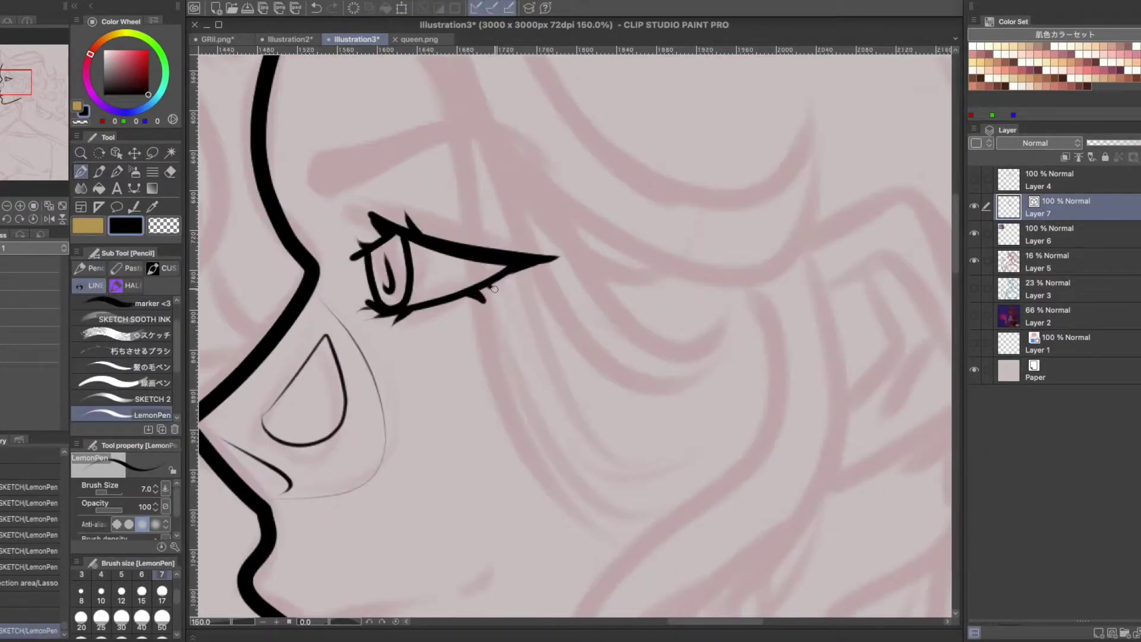
{"action": "left_click_drag", "start_coordinate": [503, 281], "coordinate": [570, 256]}
{"action": "key", "text": "ctrl+z"}
{"action": "left_click_drag", "start_coordinate": [505, 278], "coordinate": [565, 257]}
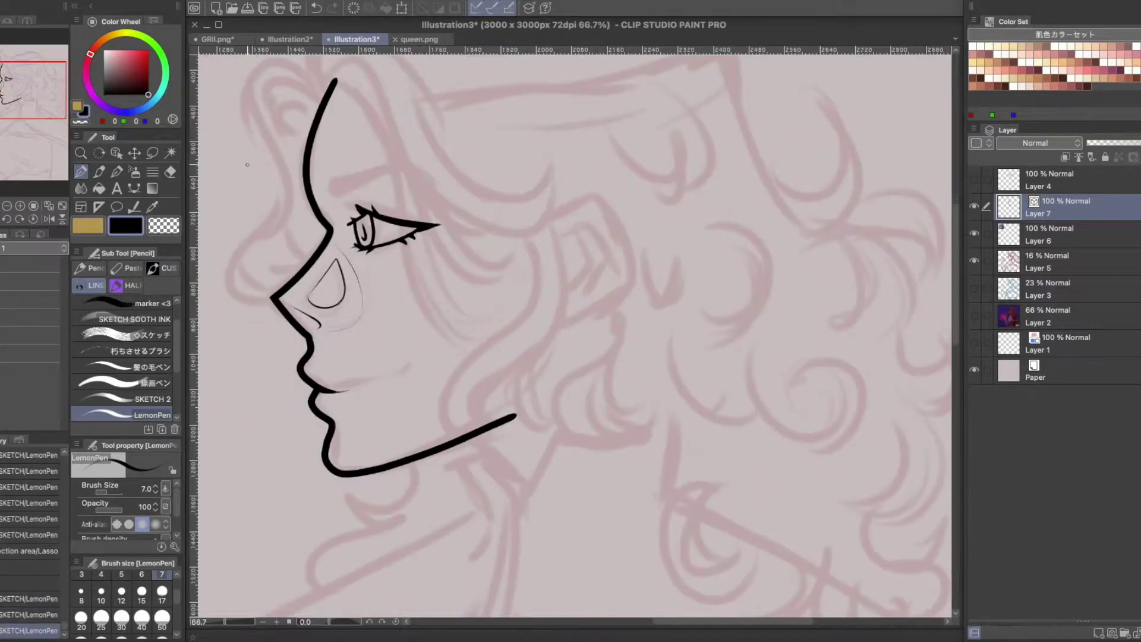
Ink the arched eyebrow above the eye as a thick front part tapering to a thin tail.
{"action": "scroll", "coordinate": [555, 238], "scroll_direction": "down", "scroll_amount": 2}
{"action": "scroll", "coordinate": [523, 226], "scroll_direction": "up", "scroll_amount": 1}
{"action": "left_click_drag", "start_coordinate": [496, 165], "coordinate": [563, 181]}
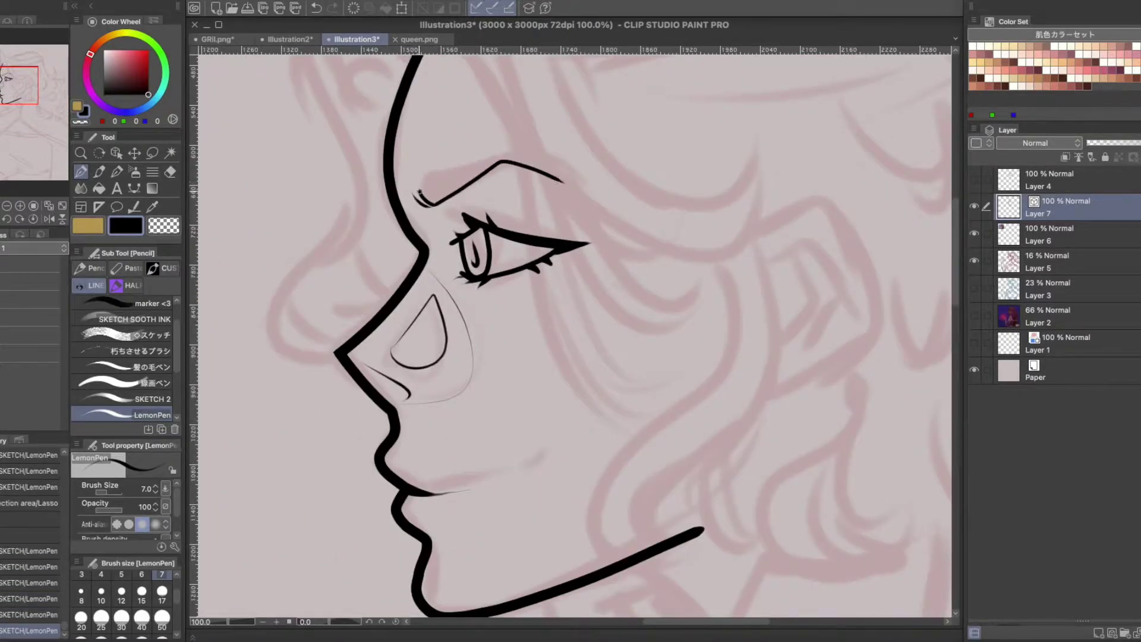
{"action": "scroll", "coordinate": [497, 160], "scroll_direction": "up", "scroll_amount": 1}
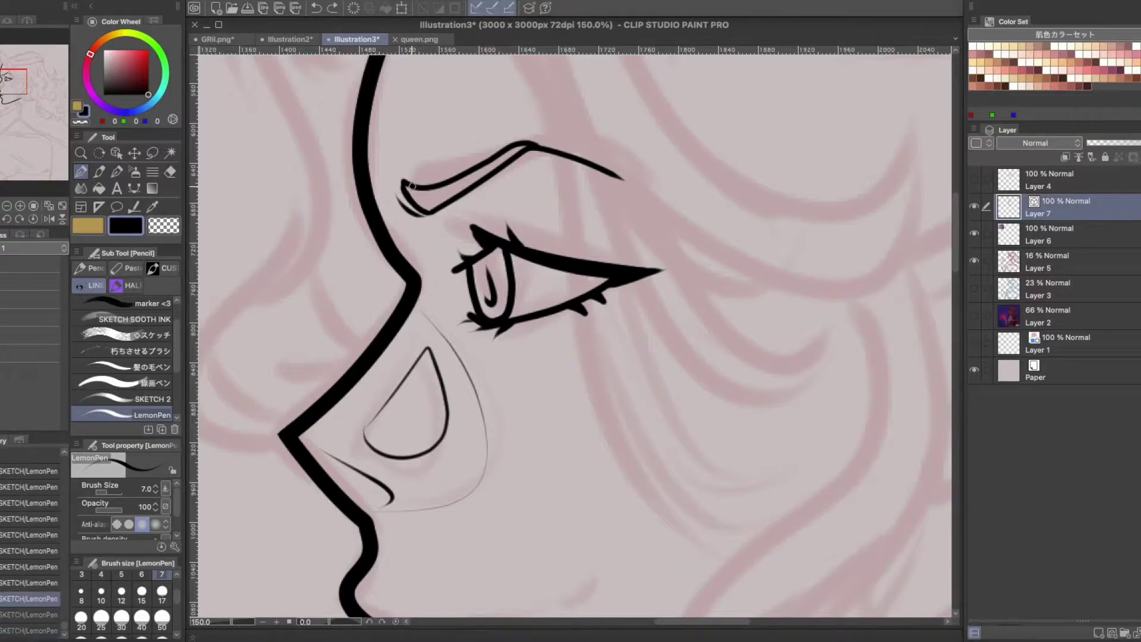
{"action": "scroll", "coordinate": [478, 173], "scroll_direction": "down", "scroll_amount": 2}
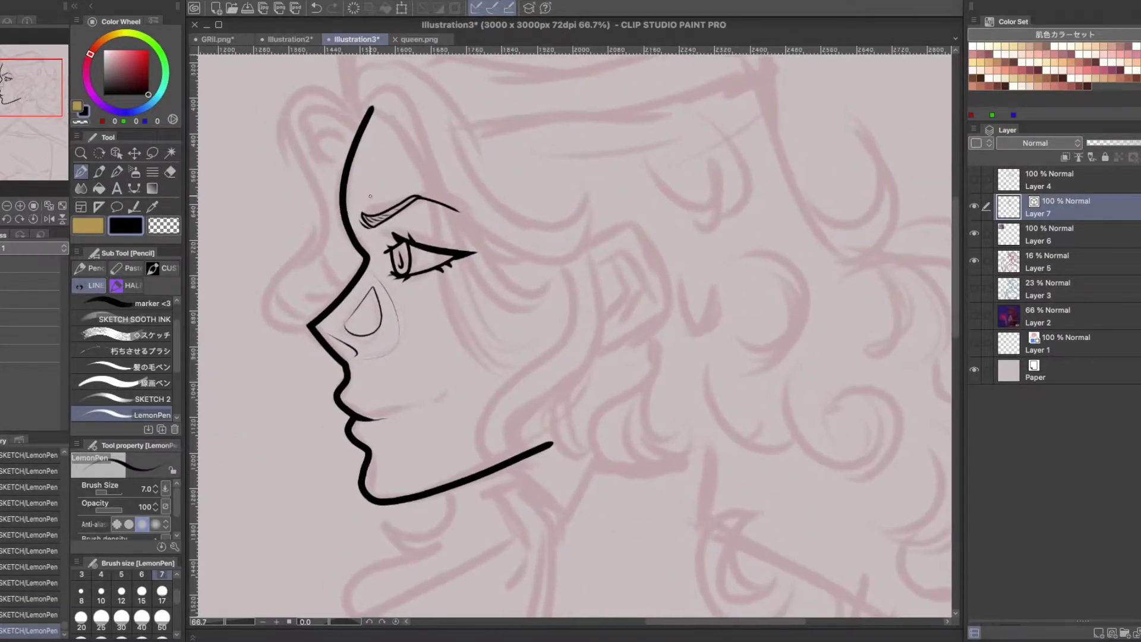
{"action": "key", "text": "ctrl+z"}
Outline the ear with the LemonPen at size 17 and ink its inner folds at size 7.
{"action": "left_click", "coordinate": [162, 591]}
{"action": "mouse_move", "coordinate": [588, 248]}
{"action": "left_mouse_down"}
{"action": "mouse_move", "coordinate": [633, 228]}
{"action": "mouse_move", "coordinate": [609, 352]}
{"action": "left_mouse_up"}
{"action": "left_click", "coordinate": [162, 574]}
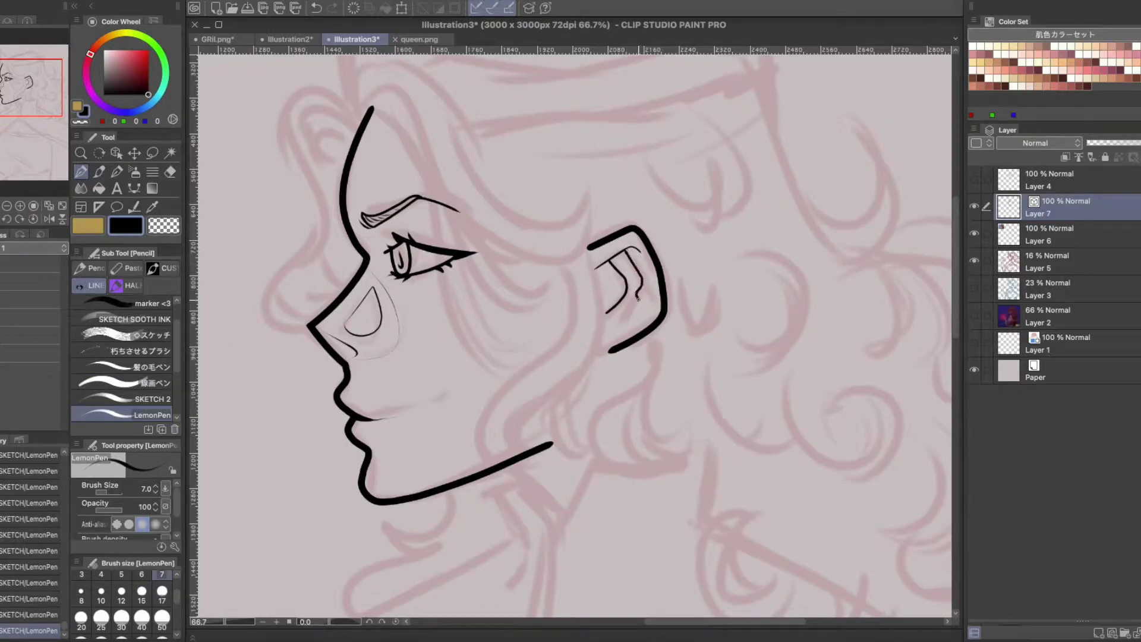
Extend the mouth line with a thin stroke toward the corner of the smile.
{"action": "scroll", "coordinate": [494, 332], "scroll_direction": "up", "scroll_amount": 3}
{"action": "left_click_drag", "start_coordinate": [439, 344], "coordinate": [468, 334]}
{"action": "scroll", "coordinate": [296, 293], "scroll_direction": "down", "scroll_amount": 4}
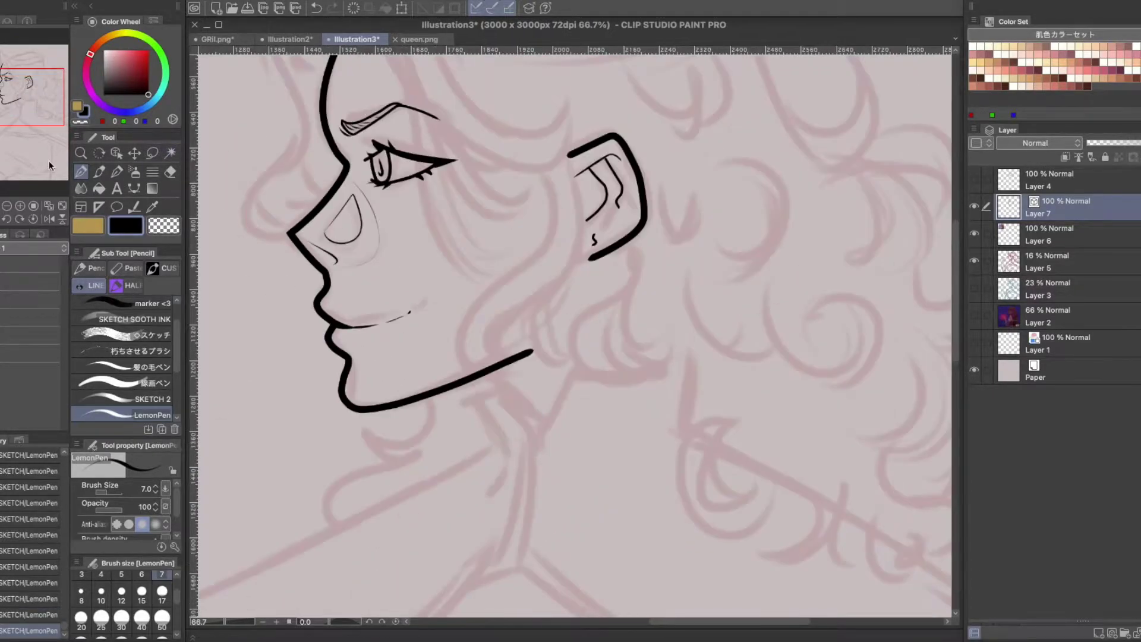
Add a new layer for the hair and ink the front lock's curled root and long sweeping edges at size 17.
{"action": "left_click", "coordinate": [1099, 633]}
{"action": "left_click", "coordinate": [162, 591]}
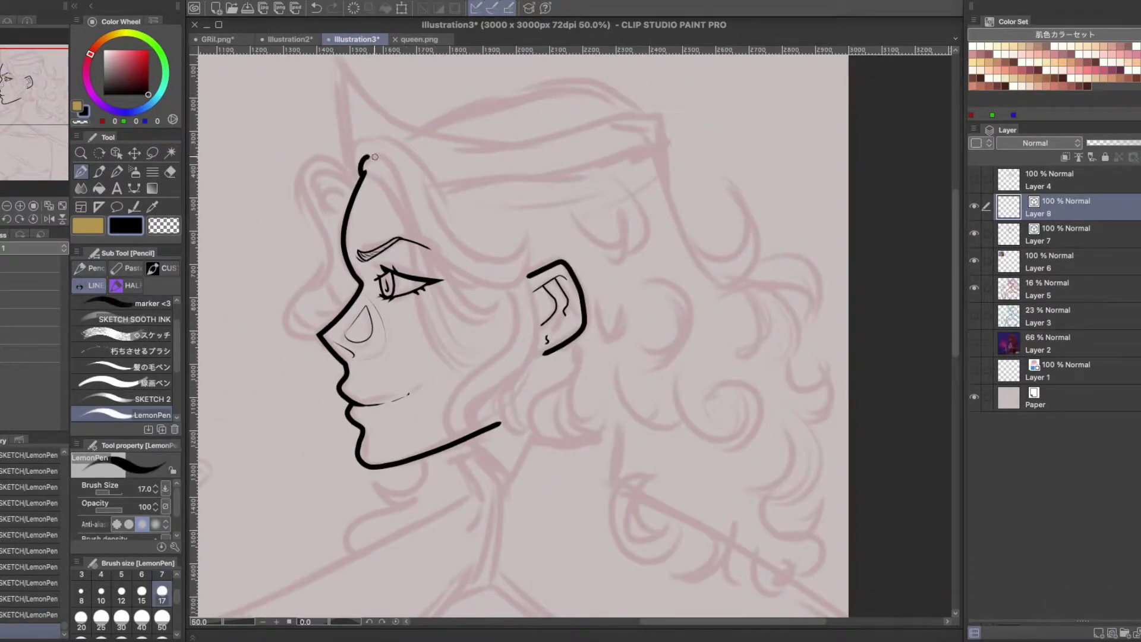
{"action": "left_click_drag", "start_coordinate": [364, 172], "coordinate": [470, 359]}
{"action": "left_click_drag", "start_coordinate": [364, 174], "coordinate": [414, 215]}
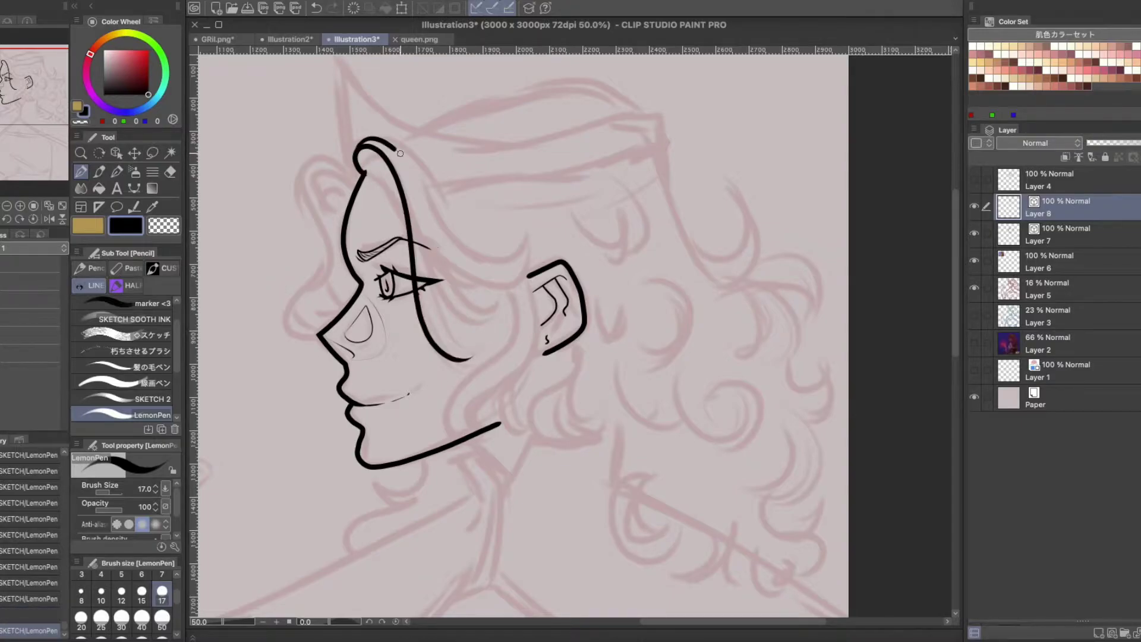
{"action": "left_click_drag", "start_coordinate": [392, 147], "coordinate": [512, 240]}
Ink the tapered inner strands of the front hair sweeping from beside the eye toward the ear.
{"action": "mouse_move", "coordinate": [446, 253]}
{"action": "left_mouse_down"}
{"action": "mouse_move", "coordinate": [512, 246]}
{"action": "mouse_move", "coordinate": [504, 306]}
{"action": "left_mouse_up"}
{"action": "left_click_drag", "start_coordinate": [424, 261], "coordinate": [502, 330]}
{"action": "key", "text": "ctrl+z"}
{"action": "left_click_drag", "start_coordinate": [437, 273], "coordinate": [498, 324]}
{"action": "left_click_drag", "start_coordinate": [432, 285], "coordinate": [470, 356]}
{"action": "key", "text": "ctrl+z"}
{"action": "left_click_drag", "start_coordinate": [433, 272], "coordinate": [479, 358]}
Reshape the end of the long front lock on the cheek and add an inner stroke to its curled root.
{"action": "left_click", "coordinate": [463, 359], "text": "ctrl"}
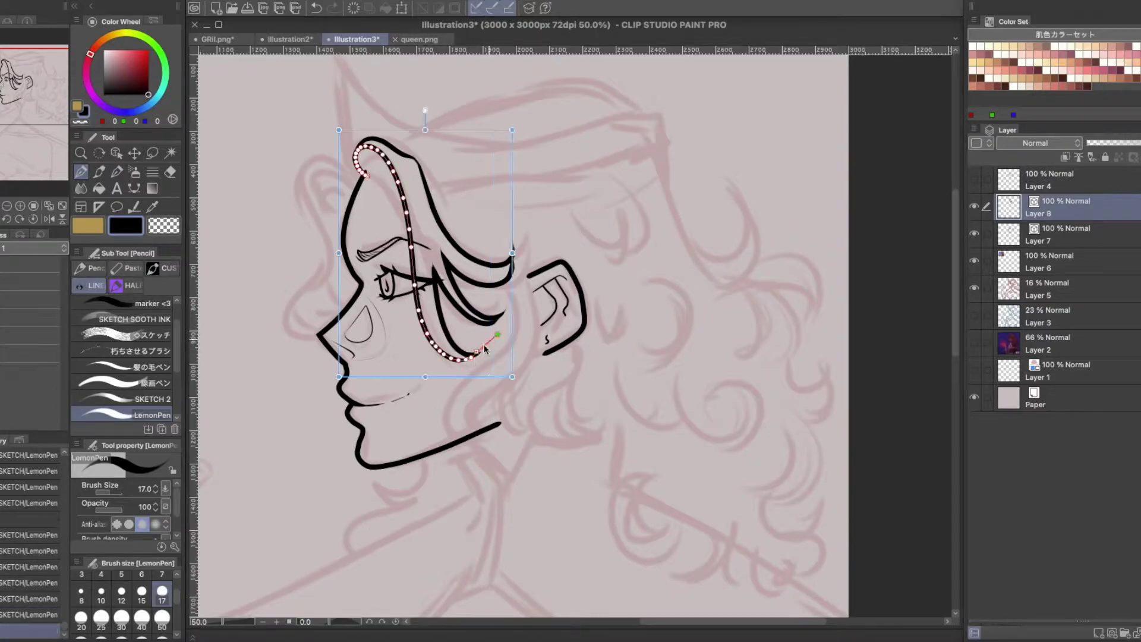
{"action": "left_click", "coordinate": [170, 172]}
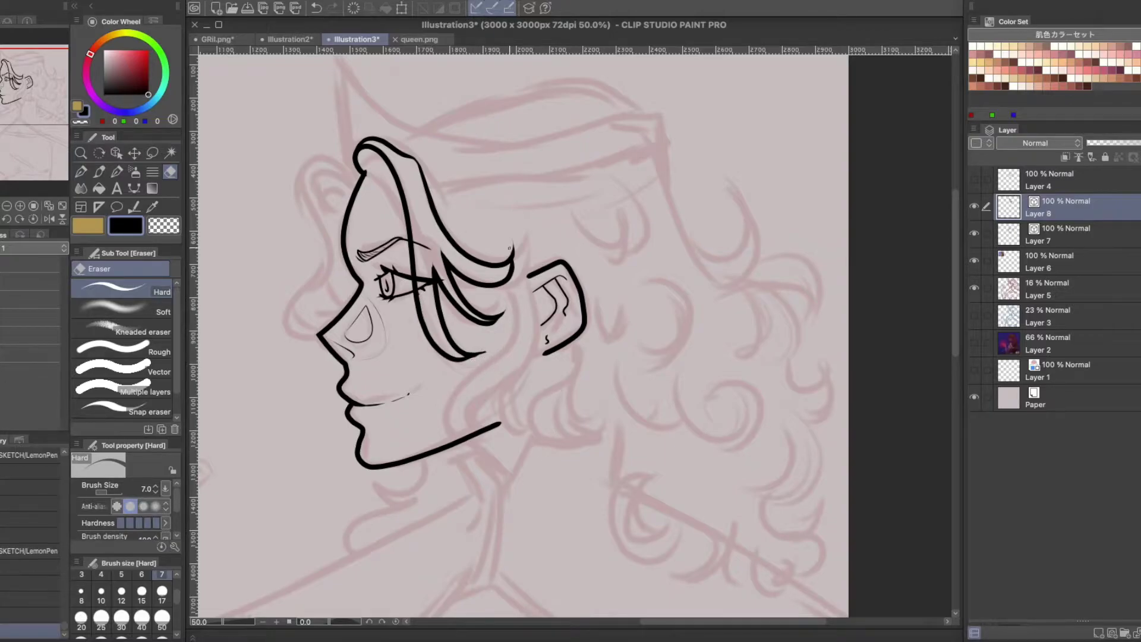
{"action": "key", "text": "p"}
{"action": "left_click_drag", "start_coordinate": [357, 184], "coordinate": [380, 154]}
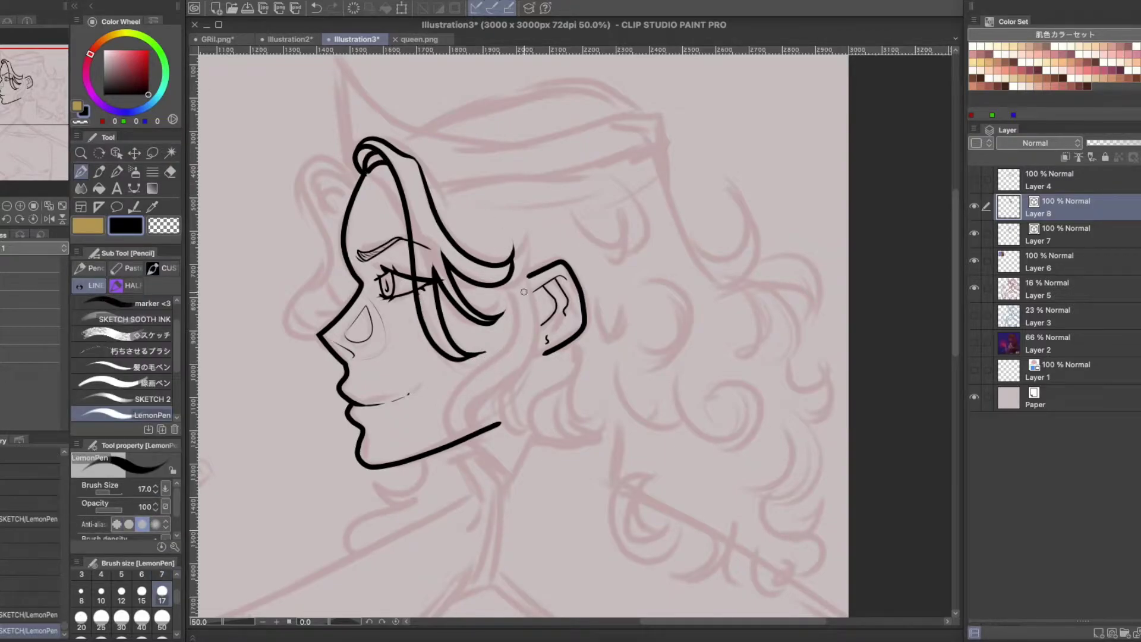
Ink the curved sideburn lock running from in front of the ear down over the jaw, cleaning up stray line ends.
{"action": "left_click_drag", "start_coordinate": [468, 386], "coordinate": [453, 441]}
{"action": "mouse_move", "coordinate": [526, 273]}
{"action": "left_mouse_down"}
{"action": "mouse_move", "coordinate": [476, 428]}
{"action": "mouse_move", "coordinate": [476, 465]}
{"action": "left_mouse_up"}
{"action": "mouse_move", "coordinate": [506, 383]}
{"action": "left_mouse_down"}
{"action": "mouse_move", "coordinate": [521, 425]}
{"action": "mouse_move", "coordinate": [479, 454]}
{"action": "left_mouse_up"}
{"action": "key", "text": "e"}
{"action": "scroll", "coordinate": [505, 397], "scroll_direction": "up", "scroll_amount": 2}
{"action": "key", "text": "p"}
{"action": "scroll", "coordinate": [537, 272], "scroll_direction": "down", "scroll_amount": 2}
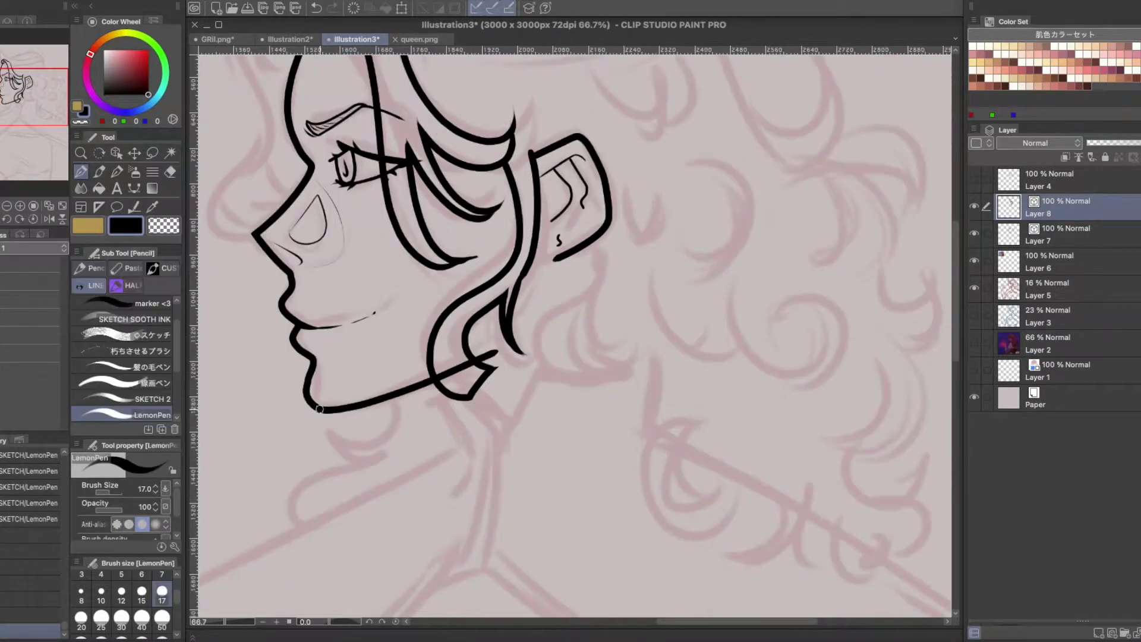
Give the sideburn lock a jagged tip and erase the overlapping hair and jaw lines around it.
{"action": "scroll", "coordinate": [488, 357], "scroll_direction": "up", "scroll_amount": 2}
{"action": "left_click_drag", "start_coordinate": [430, 357], "coordinate": [510, 361]}
{"action": "left_click_drag", "start_coordinate": [427, 349], "coordinate": [496, 386]}
{"action": "key", "text": "e"}
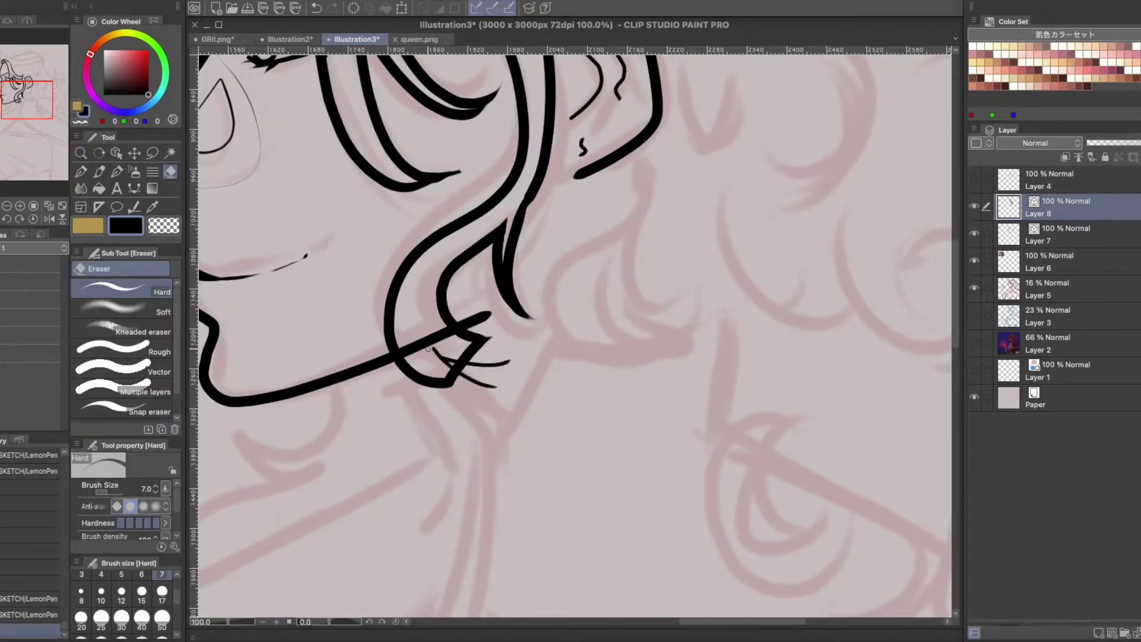
{"action": "scroll", "coordinate": [931, 225], "scroll_direction": "down", "scroll_amount": 2}
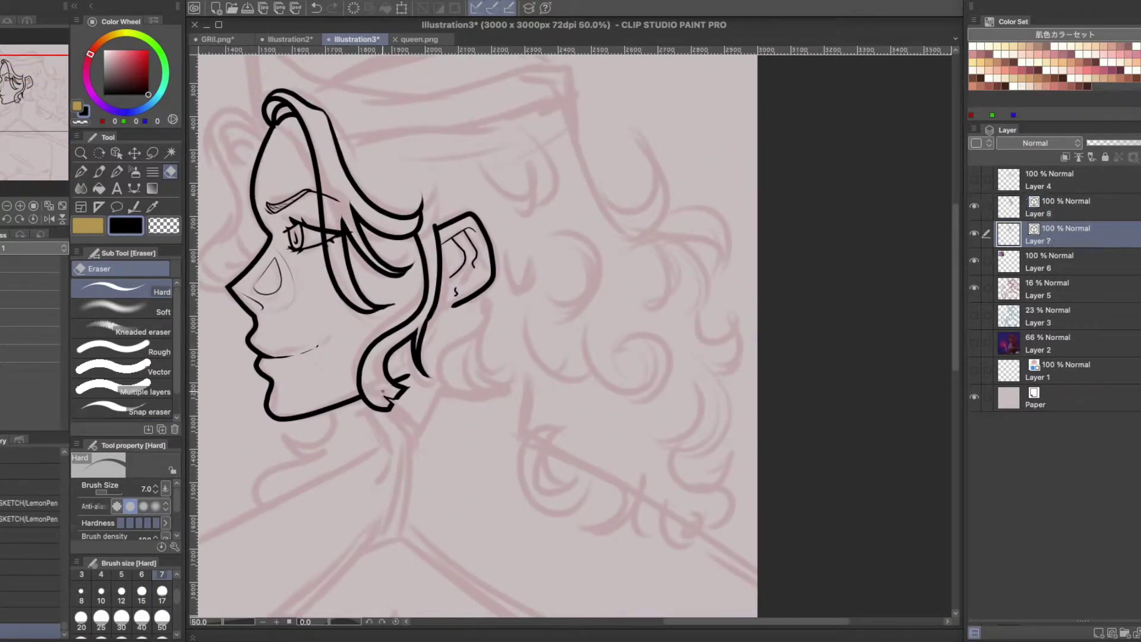
Ink the wavy far-side lock from the hairline past the forehead to the nose, with small inner curl strands.
{"action": "left_click", "coordinate": [44, 123]}
{"action": "key", "text": "p"}
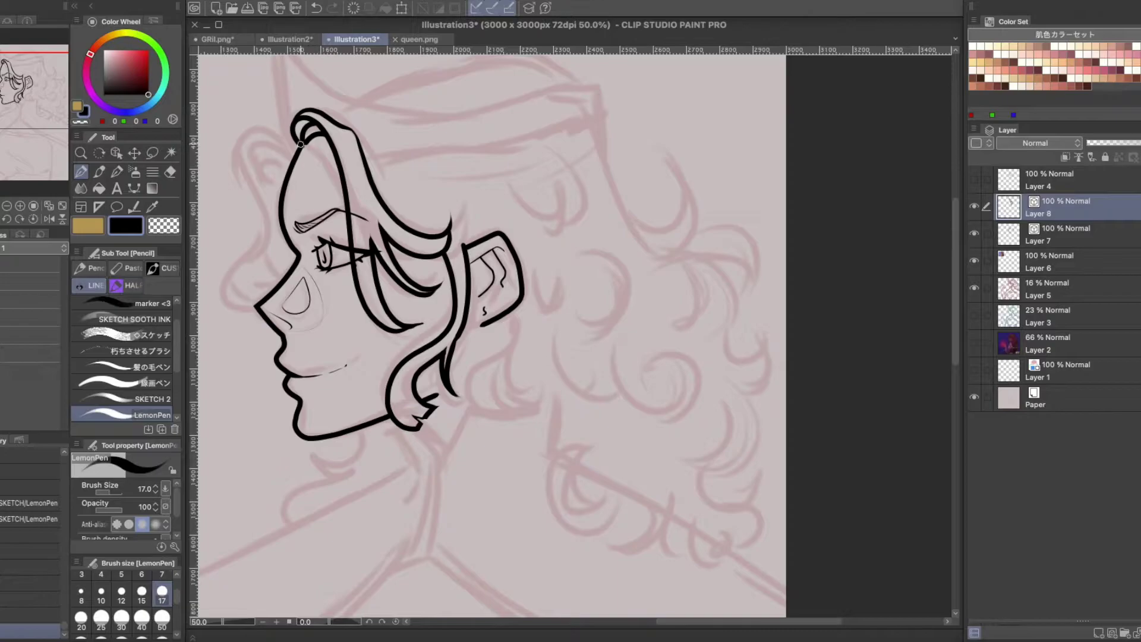
{"action": "mouse_move", "coordinate": [299, 143]}
{"action": "left_mouse_down"}
{"action": "mouse_move", "coordinate": [259, 142]}
{"action": "mouse_move", "coordinate": [277, 171]}
{"action": "left_mouse_up"}
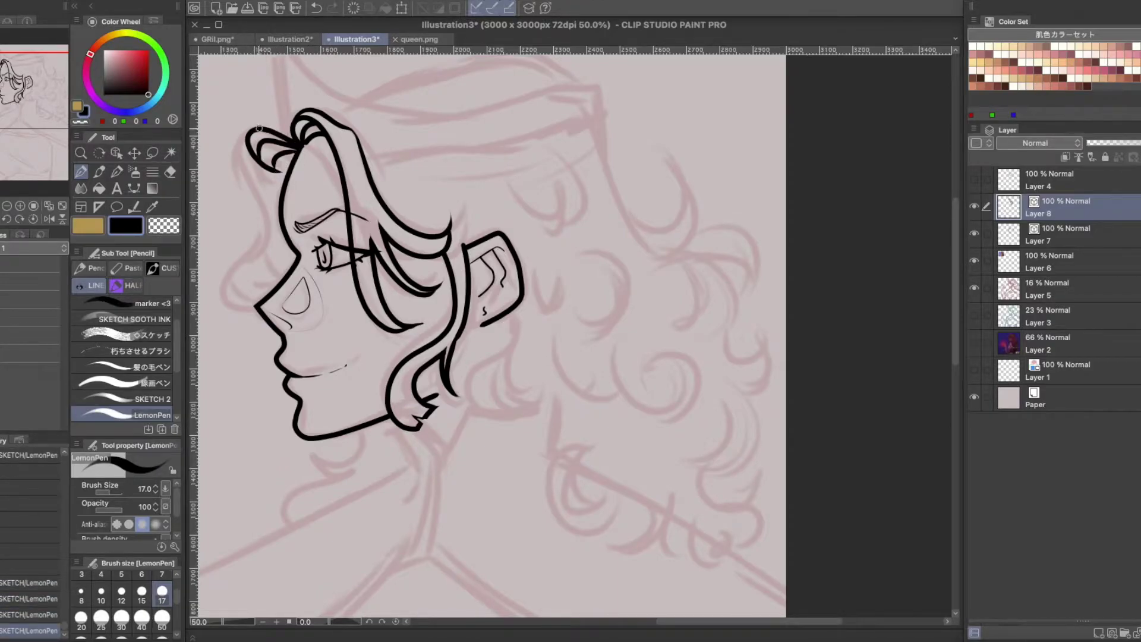
{"action": "left_click_drag", "start_coordinate": [259, 128], "coordinate": [254, 297]}
{"action": "left_click", "coordinate": [260, 295], "text": "ctrl"}
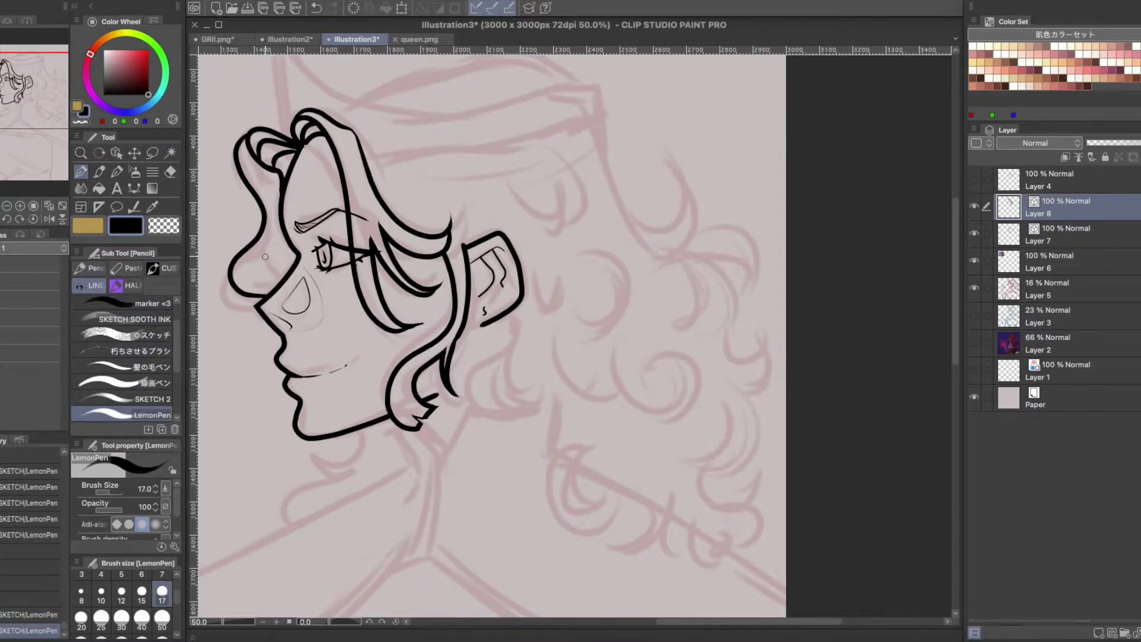
{"action": "left_click_drag", "start_coordinate": [266, 260], "coordinate": [294, 259]}
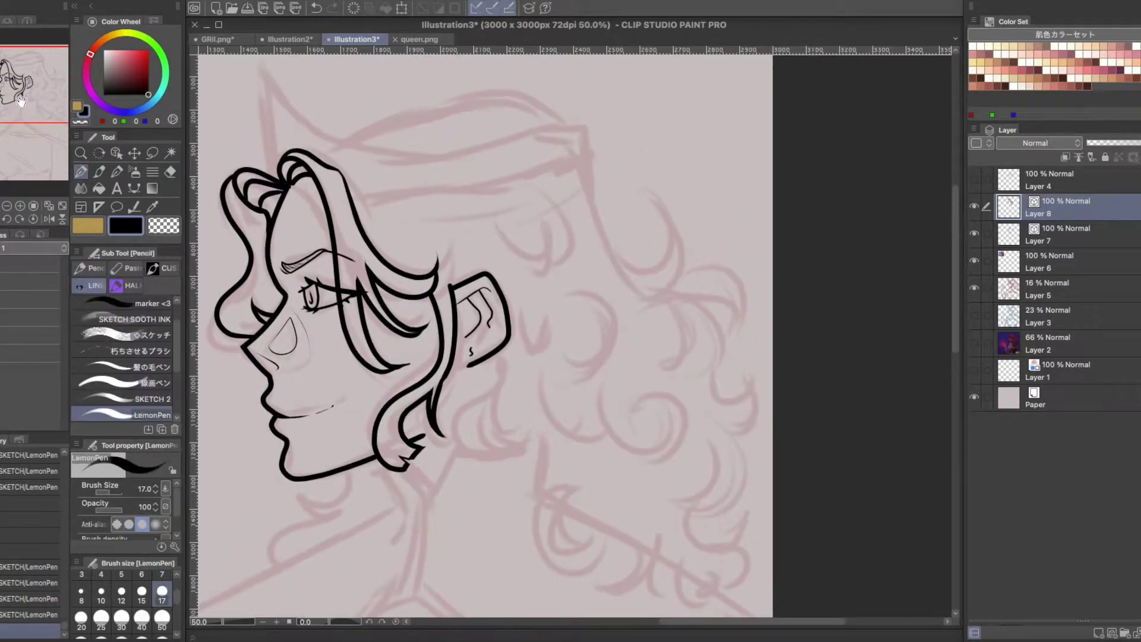
{"action": "left_click_drag", "start_coordinate": [21, 107], "coordinate": [20, 115]}
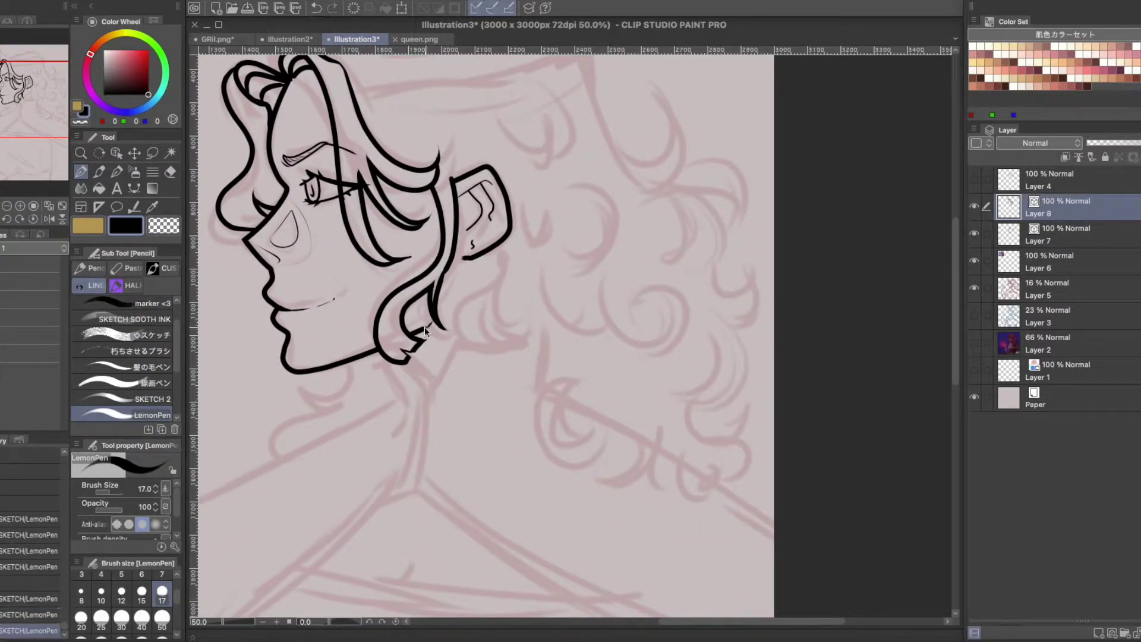
Ink a short strand on the neck under the sideburn and the curly outer contour of the back hair.
{"action": "left_click_drag", "start_coordinate": [410, 357], "coordinate": [423, 371]}
{"action": "scroll", "coordinate": [493, 140], "scroll_direction": "down", "scroll_amount": 3}
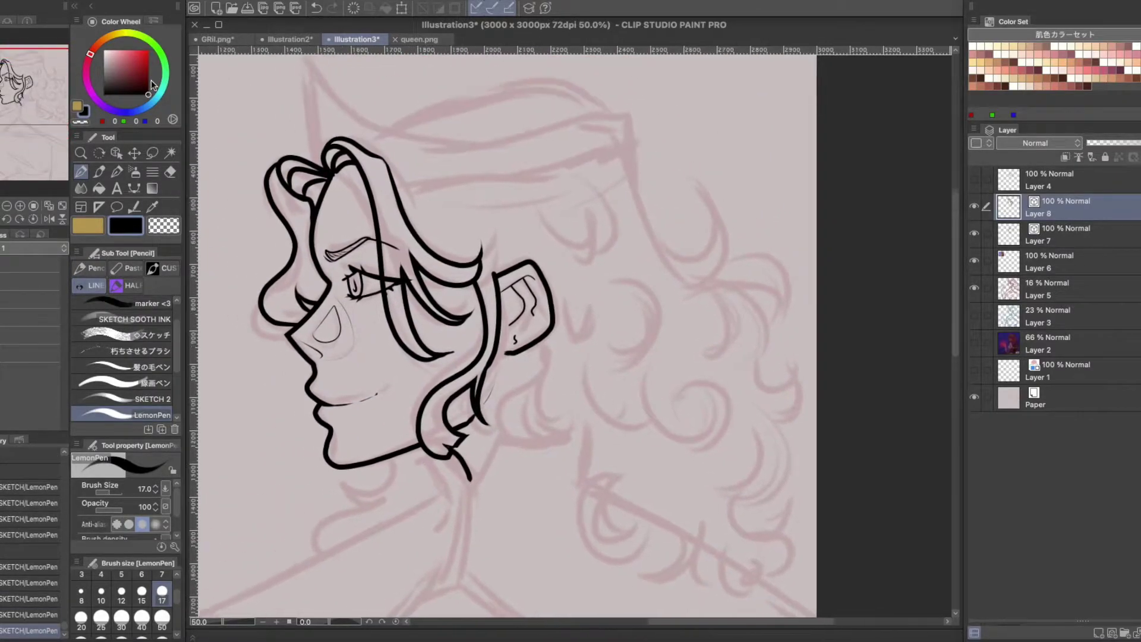
{"action": "left_click_drag", "start_coordinate": [492, 132], "coordinate": [538, 155]}
{"action": "left_click_drag", "start_coordinate": [542, 214], "coordinate": [590, 226]}
{"action": "mouse_move", "coordinate": [563, 216]}
{"action": "left_mouse_down"}
{"action": "mouse_move", "coordinate": [579, 215]}
{"action": "mouse_move", "coordinate": [560, 257]}
{"action": "left_mouse_up"}
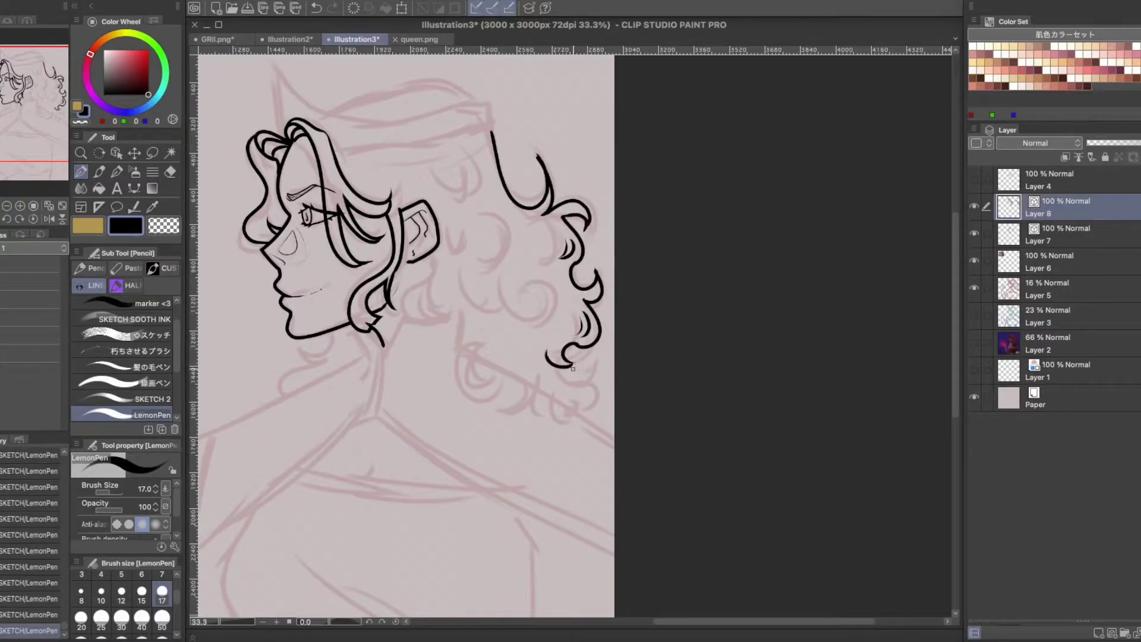
Ink loose inner curls within the back hair and the curled locks hanging below the ear.
{"action": "mouse_move", "coordinate": [491, 218]}
{"action": "left_mouse_down"}
{"action": "mouse_move", "coordinate": [498, 264]}
{"action": "mouse_move", "coordinate": [486, 260]}
{"action": "mouse_move", "coordinate": [539, 298]}
{"action": "left_mouse_up"}
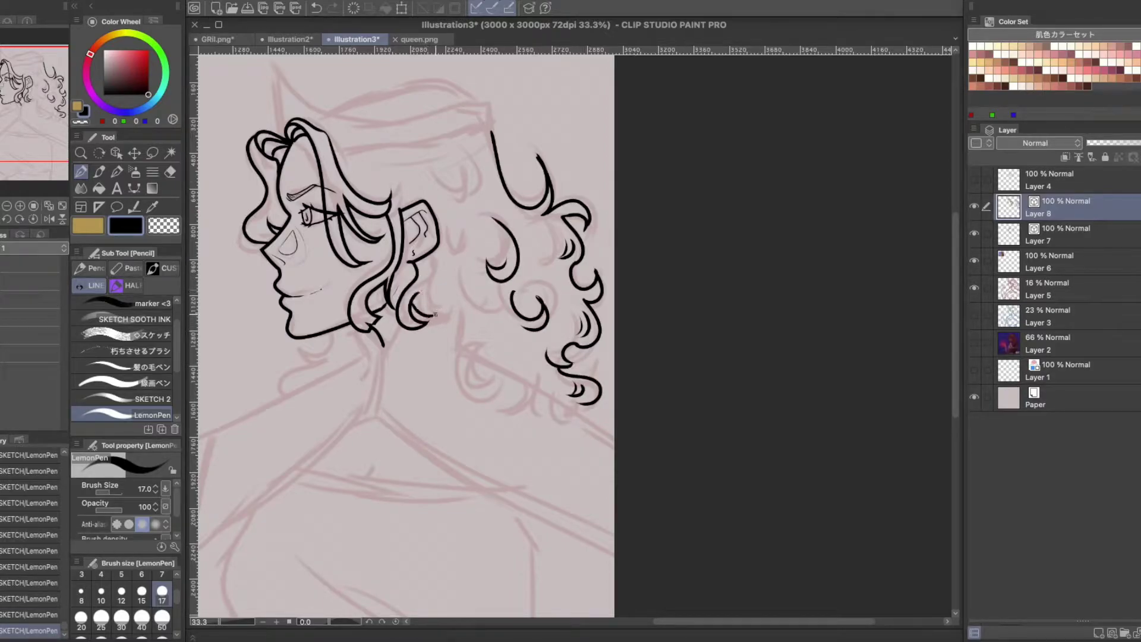
{"action": "left_click_drag", "start_coordinate": [517, 159], "coordinate": [526, 184]}
{"action": "key", "text": "ctrl+z"}
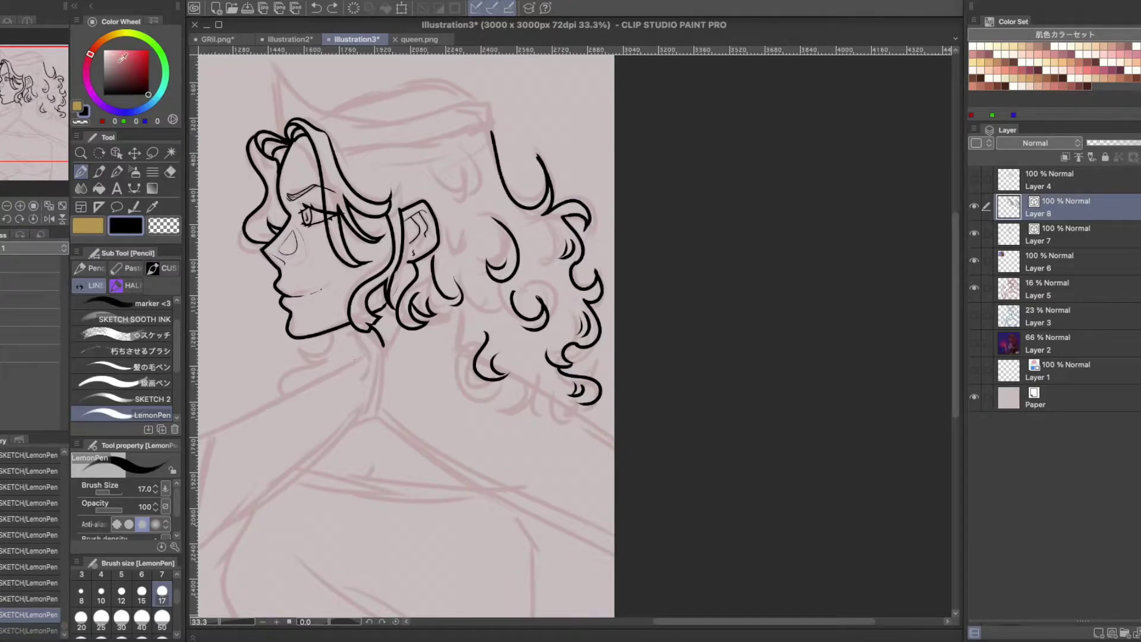
Ink the rounded top of the head from the front hair root over to the start of the back hair.
{"action": "scroll", "coordinate": [236, 144], "scroll_direction": "up", "scroll_amount": 2}
{"action": "scroll", "coordinate": [235, 144], "scroll_direction": "left", "scroll_amount": 2}
{"action": "mouse_move", "coordinate": [417, 138]}
{"action": "left_mouse_down"}
{"action": "mouse_move", "coordinate": [532, 159]}
{"action": "mouse_move", "coordinate": [544, 196]}
{"action": "left_mouse_up"}
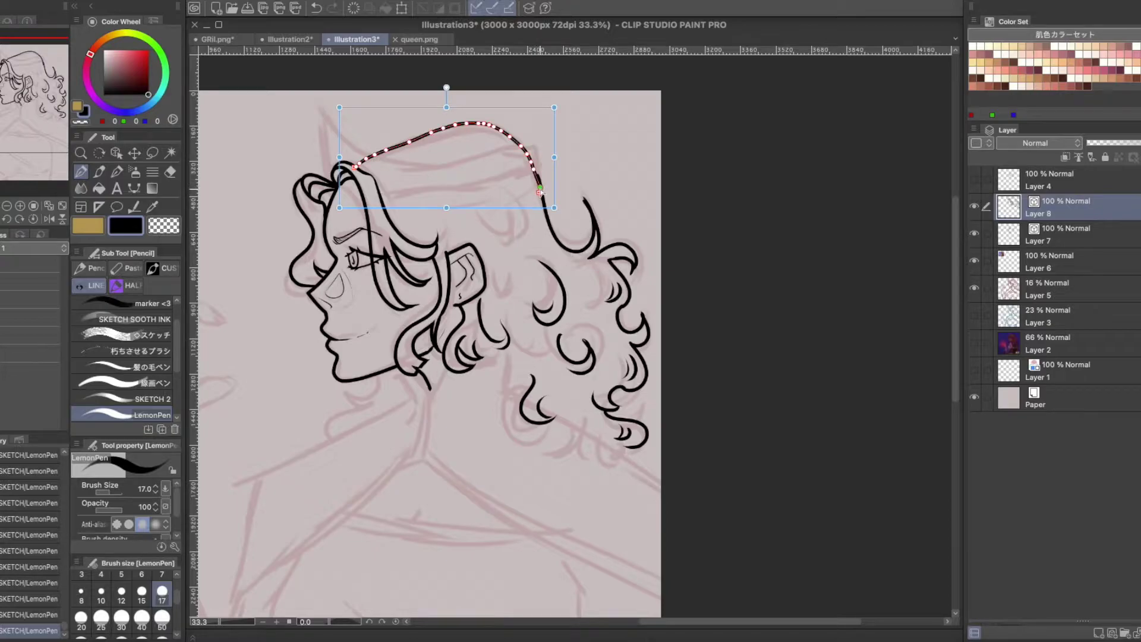
On a new vector layer, ink the crown's band and pointed front with a small gem, erasing the overlapping line at its back corner.
{"action": "left_click", "coordinate": [1111, 633]}
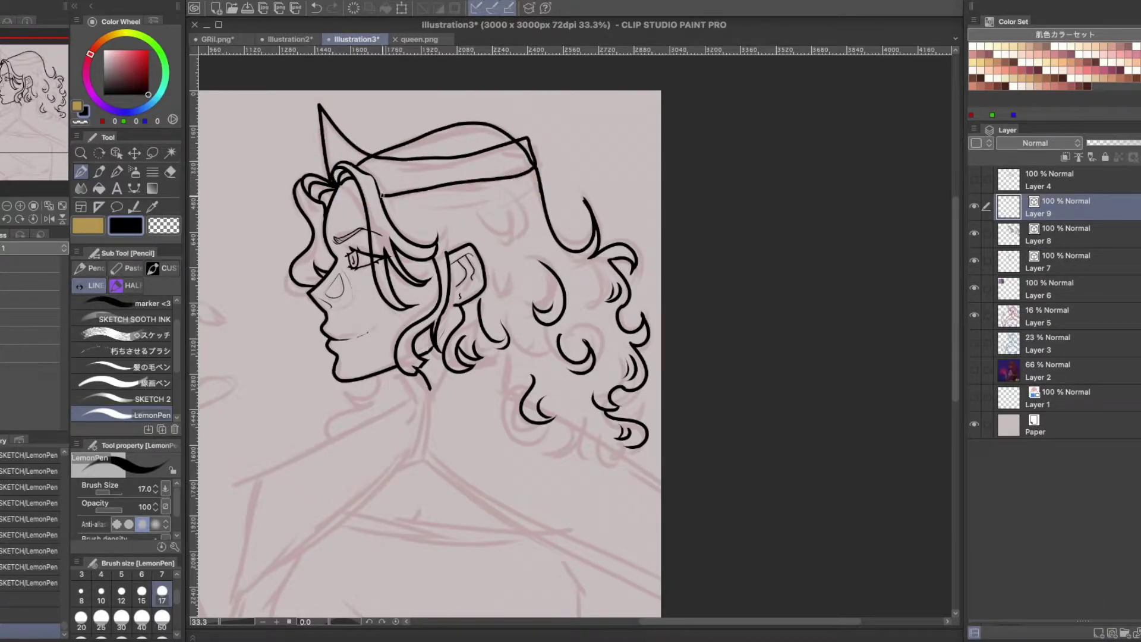
{"action": "key", "text": "e"}
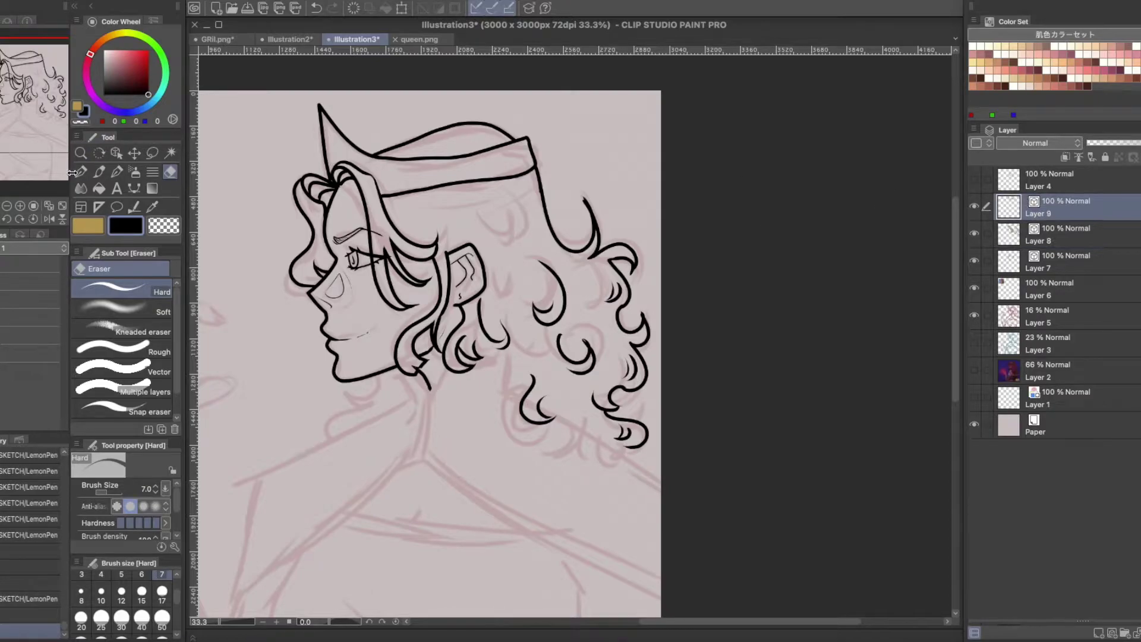
{"action": "left_click", "coordinate": [80, 172]}
{"action": "scroll", "coordinate": [328, 144], "scroll_direction": "down", "scroll_amount": 1}
{"action": "scroll", "coordinate": [328, 144], "scroll_direction": "up", "scroll_amount": 3}
{"action": "left_click_drag", "start_coordinate": [331, 141], "coordinate": [333, 147]}
{"action": "key", "text": "ctrl+z"}
{"action": "scroll", "coordinate": [341, 106], "scroll_direction": "down", "scroll_amount": 2}
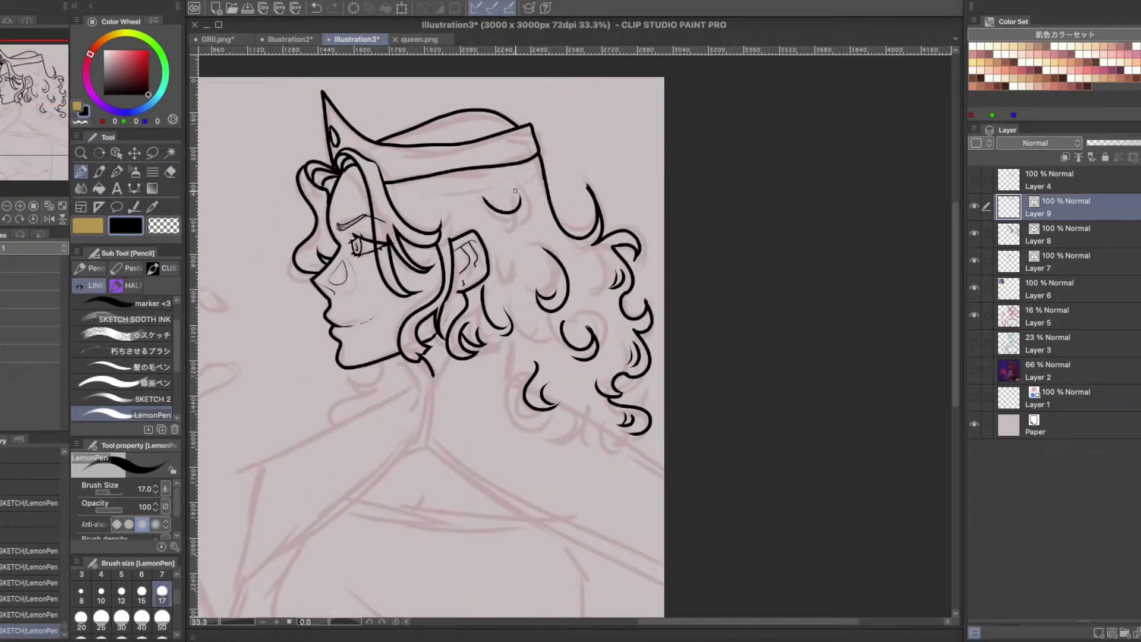
Ink small curls in the hair below the crown and the far-side curls showing under the chin.
{"action": "scroll", "coordinate": [802, 238], "scroll_direction": "down", "scroll_amount": 1}
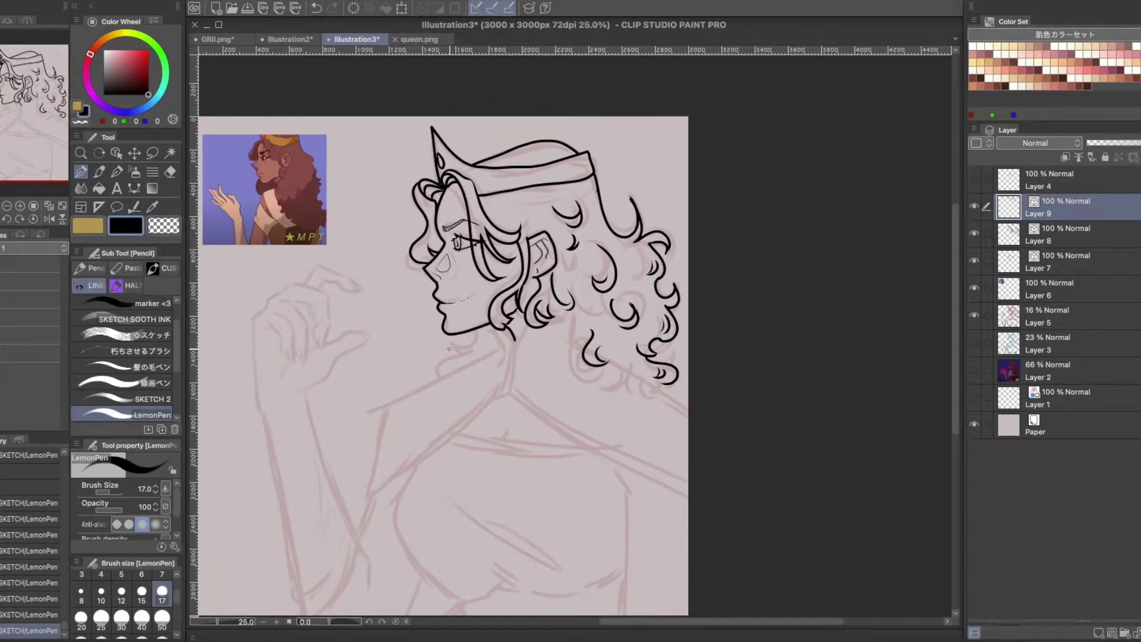
{"action": "scroll", "coordinate": [439, 347], "scroll_direction": "up", "scroll_amount": 2}
{"action": "left_click_drag", "start_coordinate": [474, 290], "coordinate": [429, 331]}
{"action": "scroll", "coordinate": [426, 344], "scroll_direction": "down", "scroll_amount": 2}
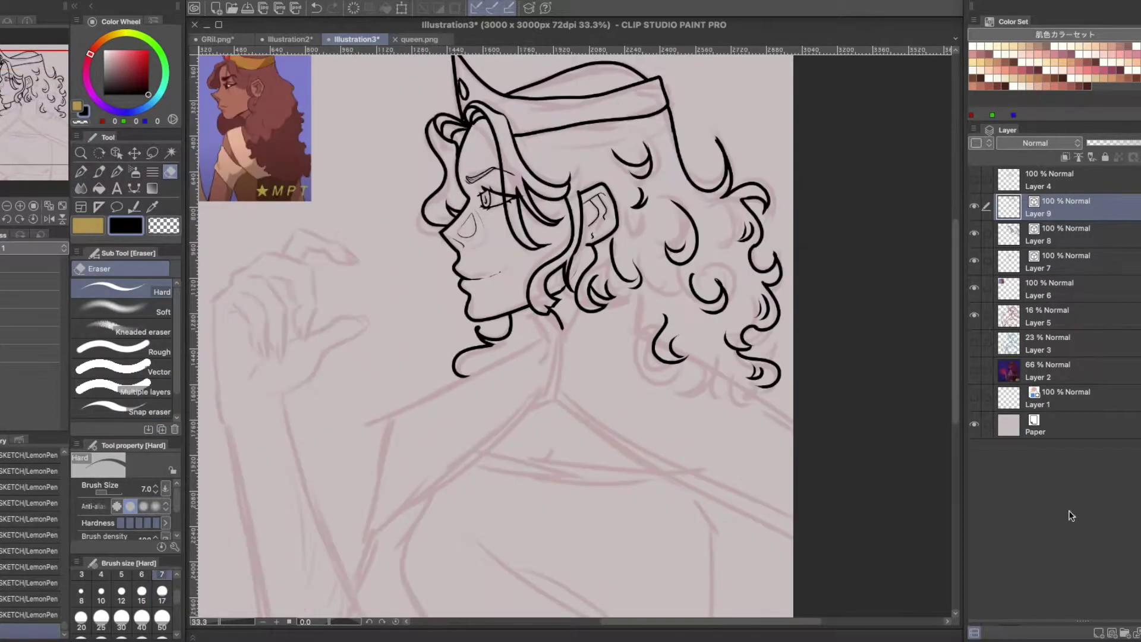
On a new vector layer, ink the angular collar lines under the jaw and the edge running behind the ear curls to the back hair.
{"action": "key", "text": "ctrl+shift+n"}
{"action": "scroll", "coordinate": [543, 290], "scroll_direction": "up", "scroll_amount": 2}
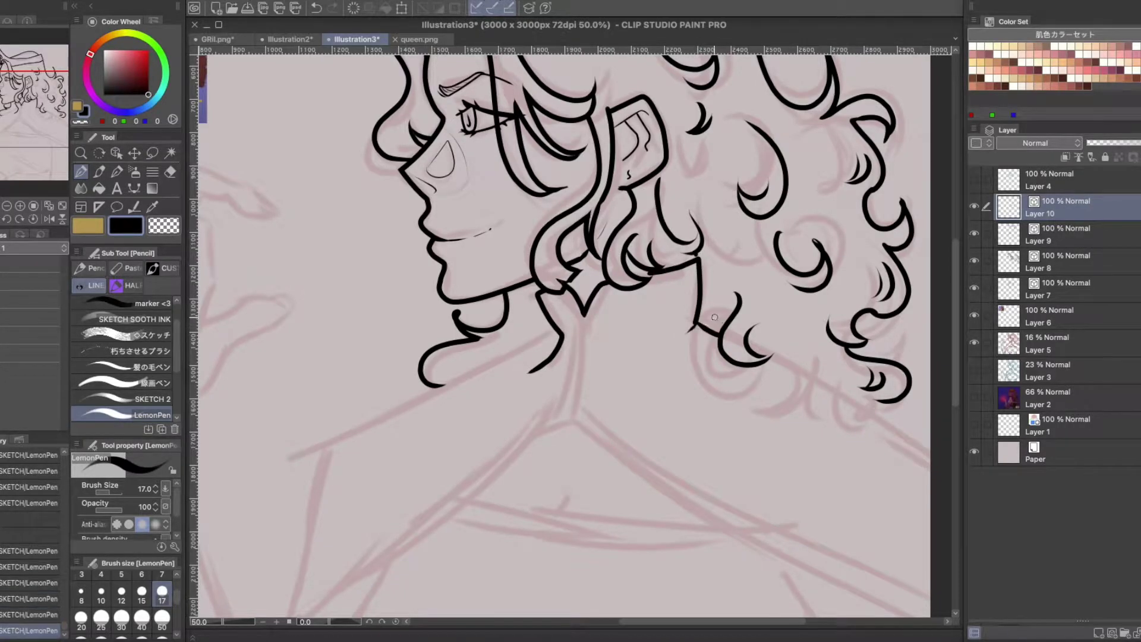
{"action": "scroll", "coordinate": [715, 317], "scroll_direction": "down", "scroll_amount": 2}
{"action": "scroll", "coordinate": [809, 363], "scroll_direction": "up", "scroll_amount": 4}
Ink the row of scalloped curls along the bottom of the back hair, redrawing the last curl.
{"action": "mouse_move", "coordinate": [528, 257]}
{"action": "left_mouse_down"}
{"action": "mouse_move", "coordinate": [556, 281]}
{"action": "mouse_move", "coordinate": [506, 356]}
{"action": "mouse_move", "coordinate": [618, 324]}
{"action": "left_mouse_up"}
{"action": "key", "text": "ctrl+z"}
{"action": "mouse_move", "coordinate": [619, 321]}
{"action": "left_mouse_down"}
{"action": "mouse_move", "coordinate": [686, 413]}
{"action": "mouse_move", "coordinate": [724, 388]}
{"action": "left_mouse_up"}
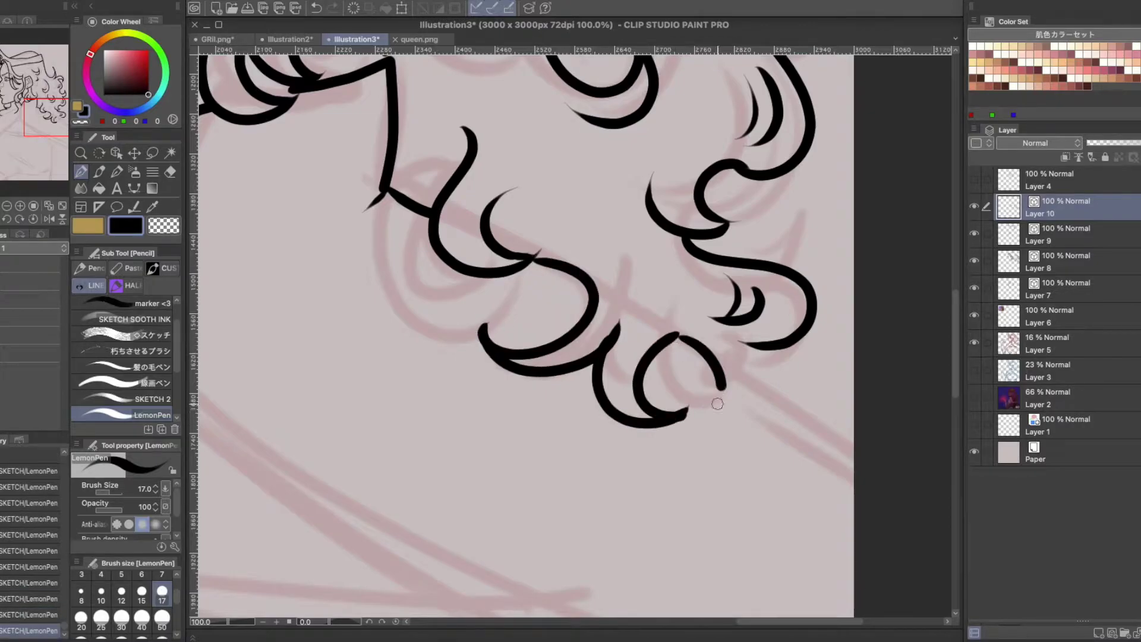
{"action": "key", "text": "ctrl+z"}
{"action": "left_click_drag", "start_coordinate": [675, 332], "coordinate": [720, 415]}
Ink the near shoulder line from beneath the last back curl out to the canvas edge.
{"action": "scroll", "coordinate": [725, 315], "scroll_direction": "down", "scroll_amount": 1}
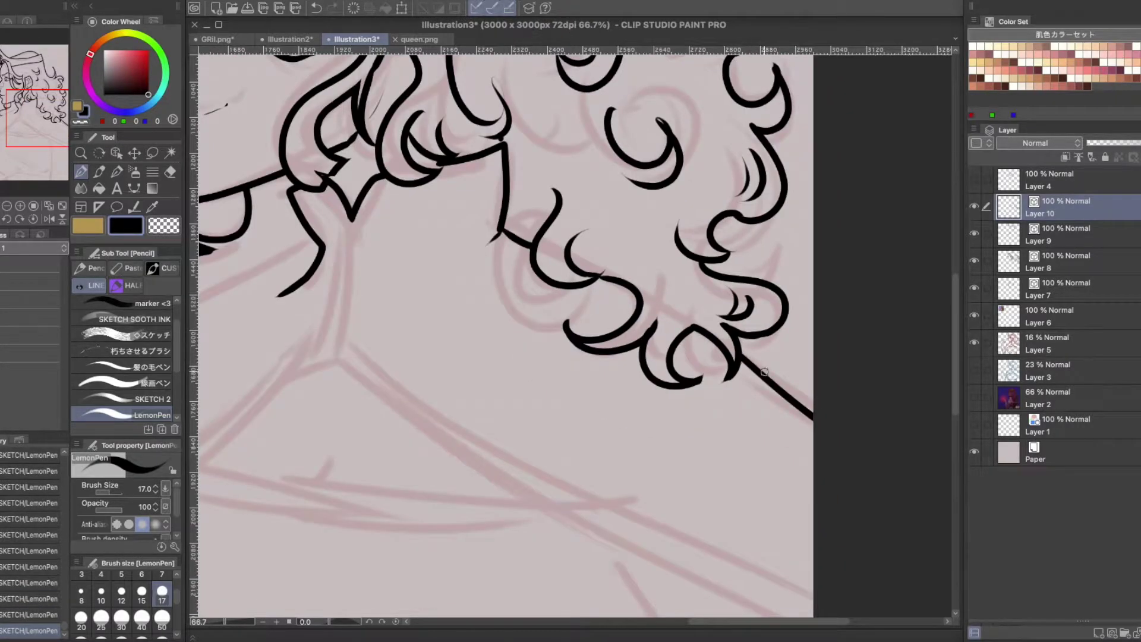
{"action": "scroll", "coordinate": [395, 243], "scroll_direction": "down", "scroll_amount": 2}
{"action": "left_click_drag", "start_coordinate": [416, 268], "coordinate": [590, 319]}
{"action": "scroll", "coordinate": [551, 307], "scroll_direction": "up", "scroll_amount": 1}
On a new vector layer, ink the straight far shoulder line sloping down from the neck past the chin curls.
{"action": "key", "text": "ctrl+shift+n"}
{"action": "left_click_drag", "start_coordinate": [538, 292], "coordinate": [270, 422]}
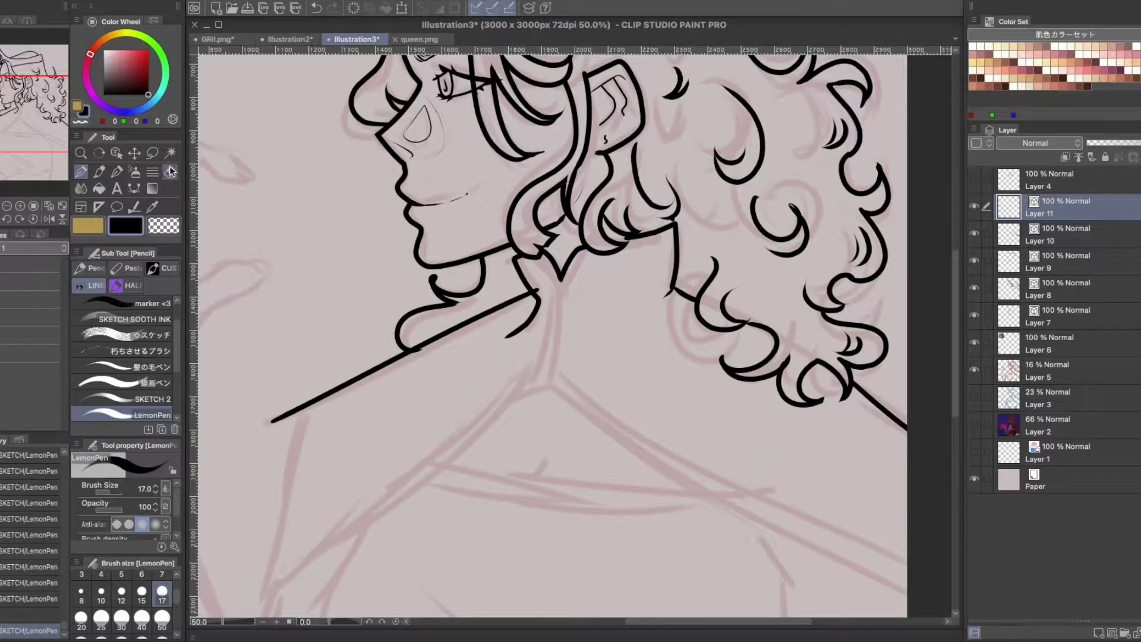
{"action": "left_click", "coordinate": [170, 170]}
{"action": "scroll", "coordinate": [350, 386], "scroll_direction": "up", "scroll_amount": 2}
{"action": "scroll", "coordinate": [552, 350], "scroll_direction": "down", "scroll_amount": 2}
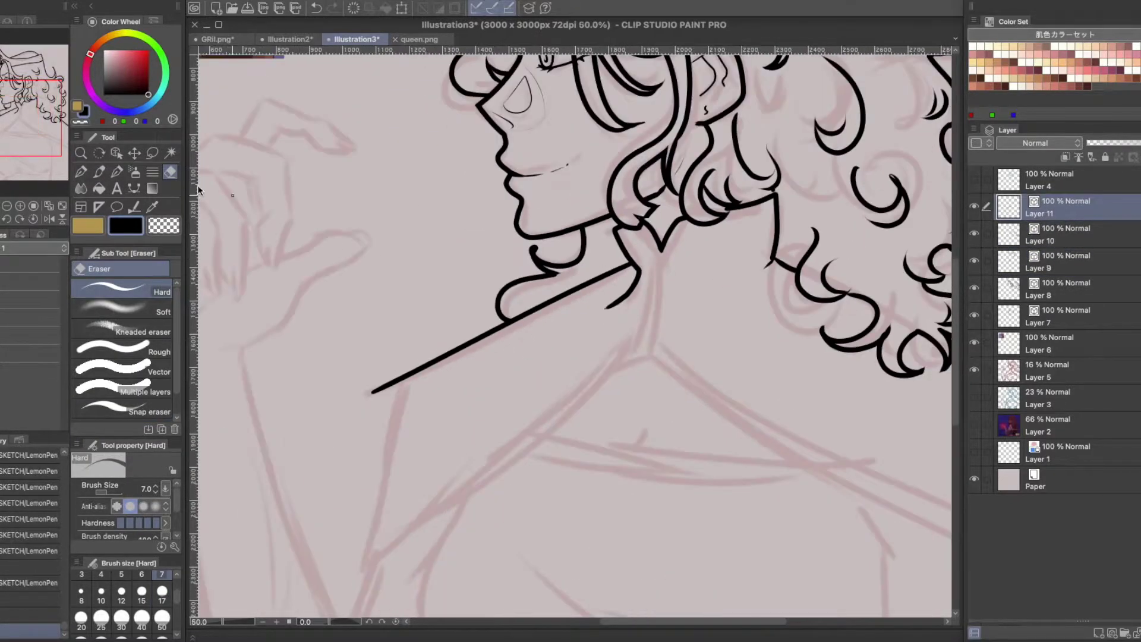
Ink the double-lined trim running down the neck and diagonally across the chest to the far arm.
{"action": "key", "text": "p"}
{"action": "scroll", "coordinate": [535, 267], "scroll_direction": "up", "scroll_amount": 1}
{"action": "left_click_drag", "start_coordinate": [541, 188], "coordinate": [515, 349]}
{"action": "left_click_drag", "start_coordinate": [588, 181], "coordinate": [537, 357]}
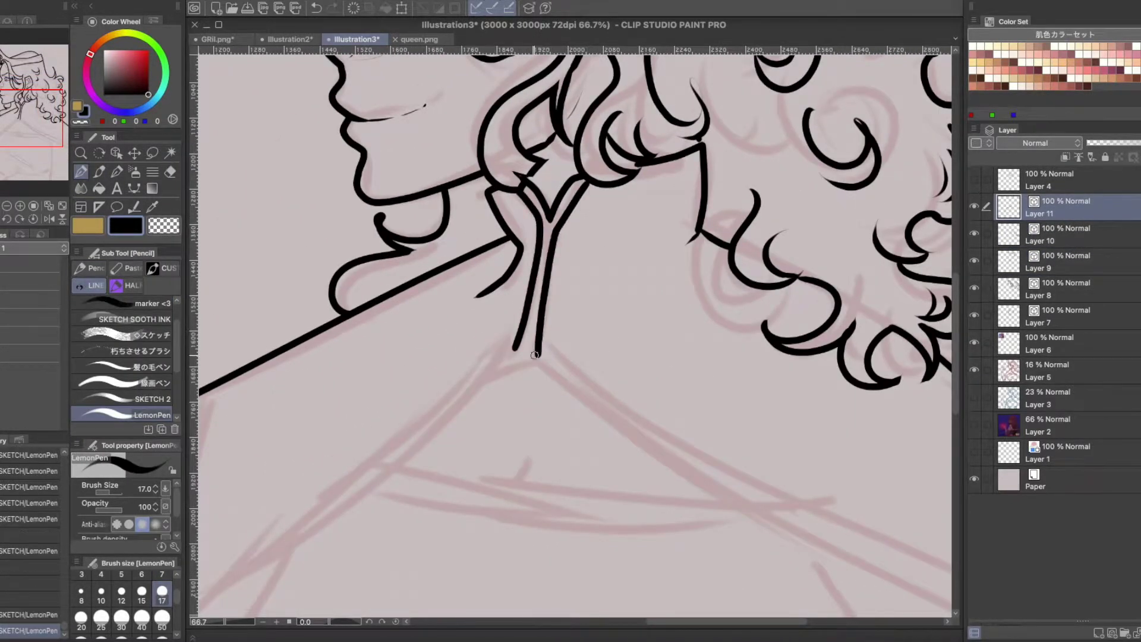
{"action": "scroll", "coordinate": [536, 358], "scroll_direction": "down", "scroll_amount": 1}
{"action": "mouse_move", "coordinate": [590, 209]}
{"action": "left_mouse_down"}
{"action": "mouse_move", "coordinate": [300, 435]}
{"action": "mouse_move", "coordinate": [309, 439]}
{"action": "left_mouse_up"}
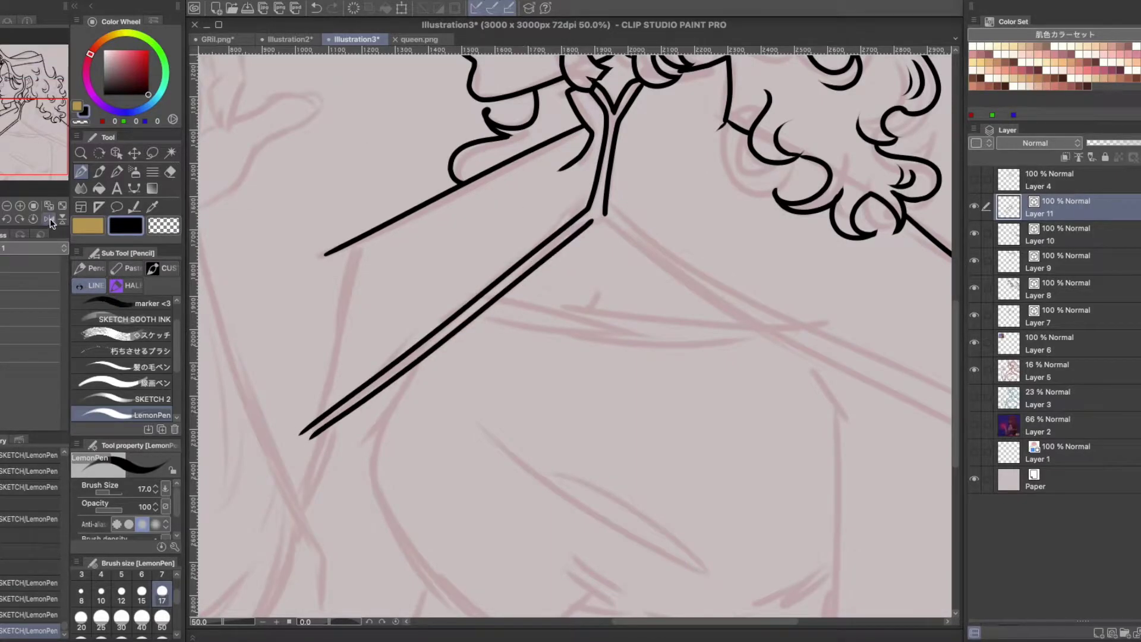
Flip the canvas view horizontally and ink the two diagonal trim lines across the near shoulder.
{"action": "left_click", "coordinate": [50, 218]}
{"action": "left_click_drag", "start_coordinate": [543, 183], "coordinate": [191, 394]}
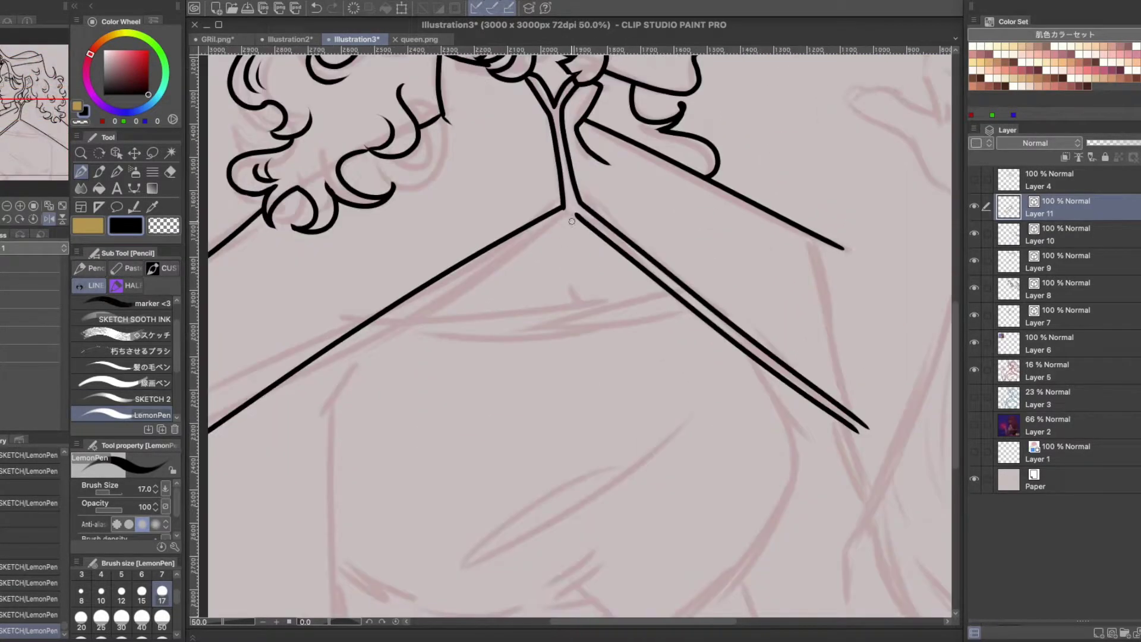
{"action": "left_click_drag", "start_coordinate": [572, 221], "coordinate": [208, 433]}
{"action": "key", "text": "ctrl+z"}
{"action": "key", "text": "ctrl+y"}
{"action": "key", "text": "ctrl+z"}
{"action": "key", "text": "ctrl+y"}
{"action": "key", "text": "ctrl+z"}
{"action": "key", "text": "ctrl+y"}
{"action": "mouse_move", "coordinate": [575, 216]}
{"action": "left_mouse_down"}
{"action": "mouse_move", "coordinate": [520, 160]}
{"action": "mouse_move", "coordinate": [664, 97]}
{"action": "mouse_move", "coordinate": [686, 34]}
{"action": "left_mouse_up"}
{"action": "left_click_drag", "start_coordinate": [438, 199], "coordinate": [434, 458]}
{"action": "key", "text": "ctrl+z"}
{"action": "mouse_move", "coordinate": [495, 112]}
{"action": "left_mouse_down"}
{"action": "mouse_move", "coordinate": [526, 112]}
{"action": "mouse_move", "coordinate": [352, 243]}
{"action": "mouse_move", "coordinate": [752, 230]}
{"action": "left_mouse_up"}
{"action": "key", "text": "ctrl+z"}
Ink the double-lined neckline band between the diagonal trims and erase its ends where it crosses the far trim.
{"action": "mouse_move", "coordinate": [243, 272]}
{"action": "left_mouse_down"}
{"action": "mouse_move", "coordinate": [778, 236]}
{"action": "mouse_move", "coordinate": [332, 261]}
{"action": "mouse_move", "coordinate": [402, 250]}
{"action": "left_mouse_up"}
{"action": "left_click", "coordinate": [170, 172]}
{"action": "left_click_drag", "start_coordinate": [772, 234], "coordinate": [657, 239]}
{"action": "scroll", "coordinate": [664, 240], "scroll_direction": "up", "scroll_amount": 2}
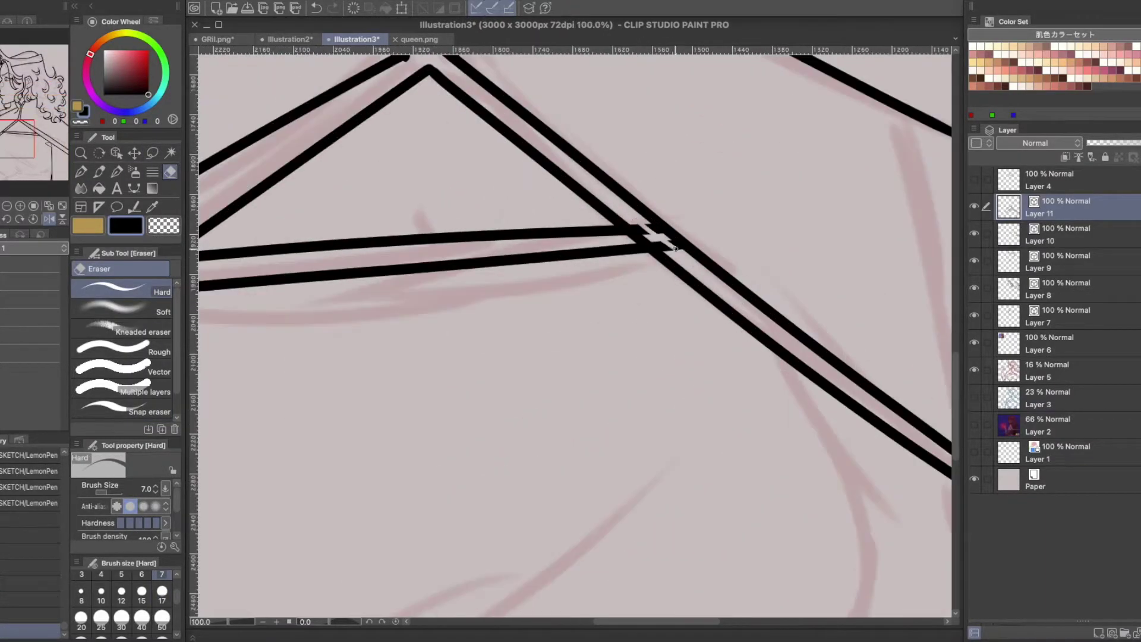
Ink the far cape edge dropping from the shoulder corner and erase the line ends that overshoot the corner.
{"action": "scroll", "coordinate": [664, 239], "scroll_direction": "down", "scroll_amount": 4}
{"action": "key", "text": "p"}
{"action": "left_click_drag", "start_coordinate": [482, 162], "coordinate": [509, 250]}
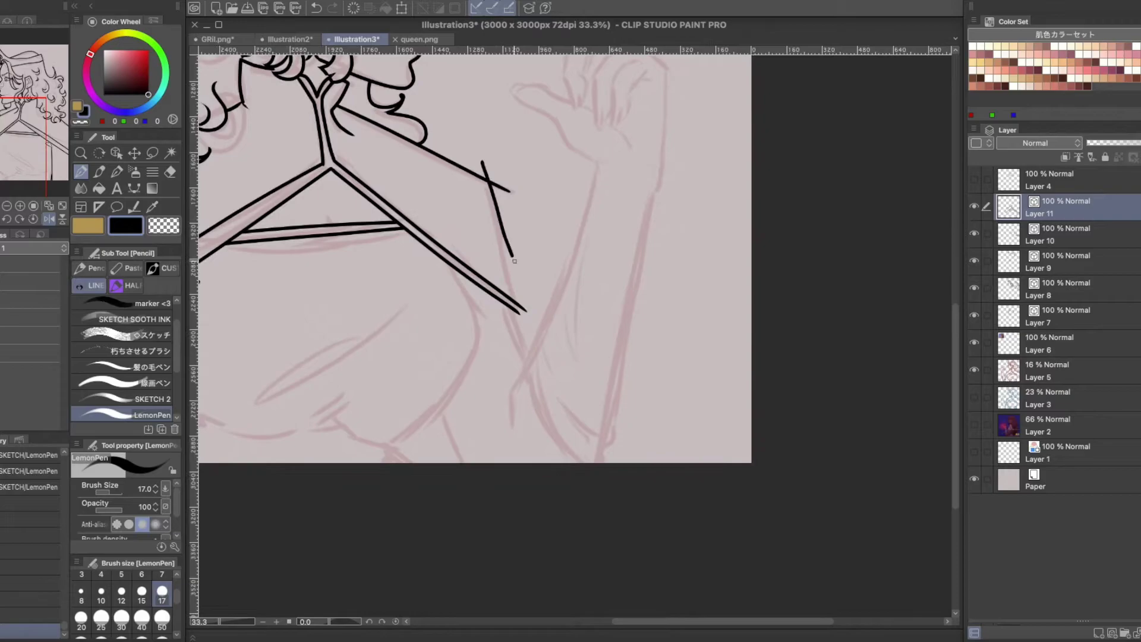
{"action": "key", "text": "e"}
{"action": "left_click_drag", "start_coordinate": [484, 164], "coordinate": [501, 182]}
Ink the torso's vertical back edge below the near shoulder trim and the first fold lines on the chest.
{"action": "key", "text": "p"}
{"action": "left_click_drag", "start_coordinate": [51, 127], "coordinate": [42, 104]}
{"action": "scroll", "coordinate": [541, 173], "scroll_direction": "up", "scroll_amount": 2}
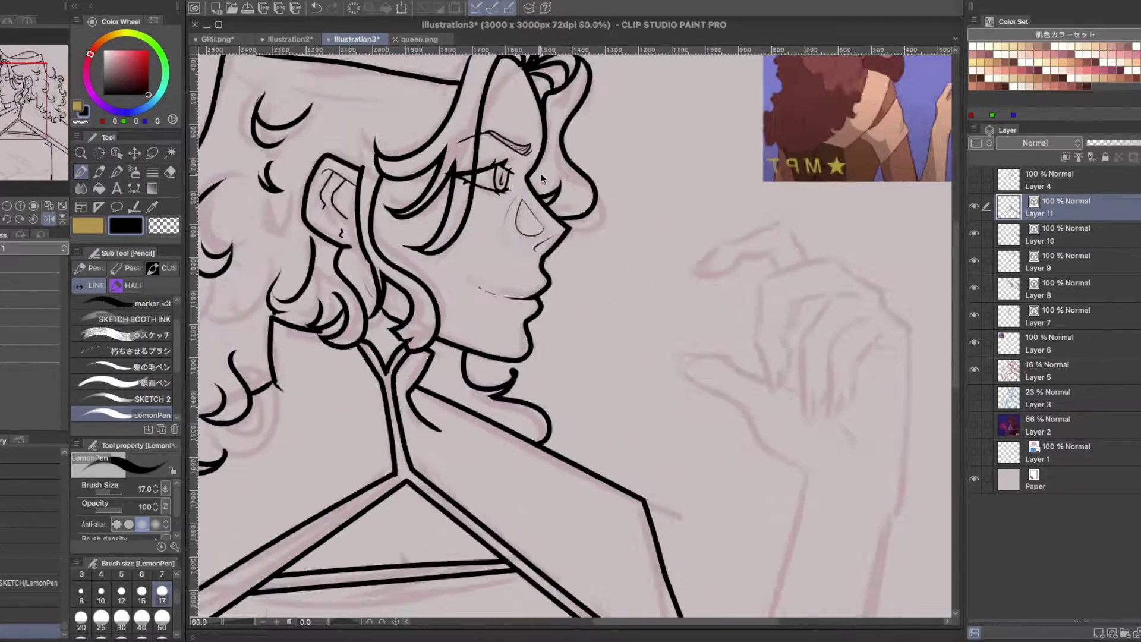
{"action": "scroll", "coordinate": [538, 184], "scroll_direction": "down", "scroll_amount": 3}
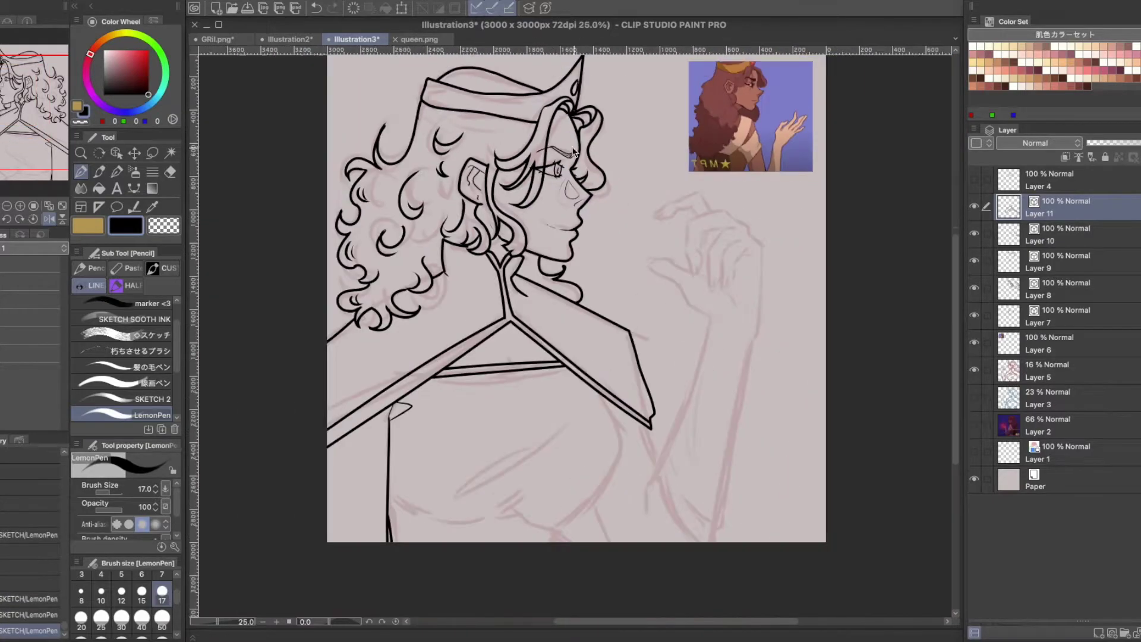
{"action": "left_click_drag", "start_coordinate": [324, 404], "coordinate": [416, 397]}
{"action": "mouse_move", "coordinate": [517, 350]}
{"action": "left_mouse_down"}
{"action": "mouse_move", "coordinate": [458, 388]}
{"action": "mouse_move", "coordinate": [467, 344]}
{"action": "left_mouse_up"}
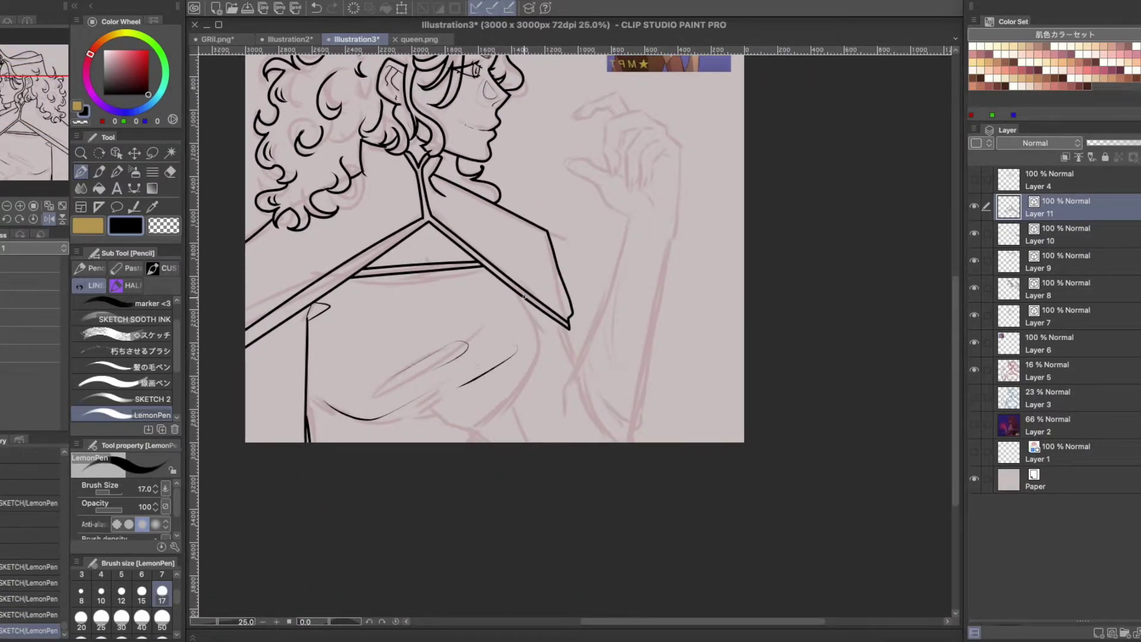
{"action": "left_click_drag", "start_coordinate": [537, 336], "coordinate": [475, 443]}
{"action": "key", "text": "ctrl+z"}
{"action": "mouse_move", "coordinate": [505, 259]}
{"action": "left_mouse_down"}
{"action": "mouse_move", "coordinate": [523, 404]}
{"action": "mouse_move", "coordinate": [448, 419]}
{"action": "mouse_move", "coordinate": [493, 443]}
{"action": "left_mouse_up"}
{"action": "left_click", "coordinate": [482, 434]}
{"action": "key", "text": "ctrl+z"}
{"action": "key", "text": "ctrl+z"}
Ink the under-bust fold and the curved front contour of the chest from the trim down.
{"action": "key", "text": "e"}
{"action": "left_click_drag", "start_coordinate": [525, 297], "coordinate": [521, 426]}
{"action": "key", "text": "p"}
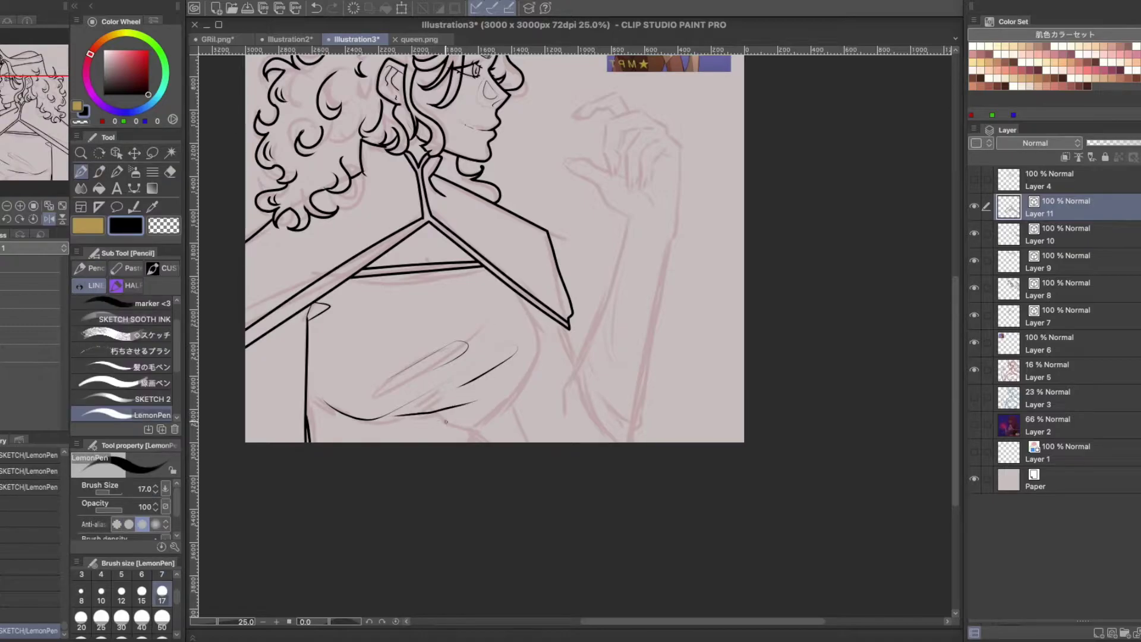
{"action": "key", "text": "ctrl+z"}
{"action": "left_click_drag", "start_coordinate": [537, 315], "coordinate": [442, 420]}
{"action": "key", "text": "ctrl+z"}
{"action": "key", "text": "e"}
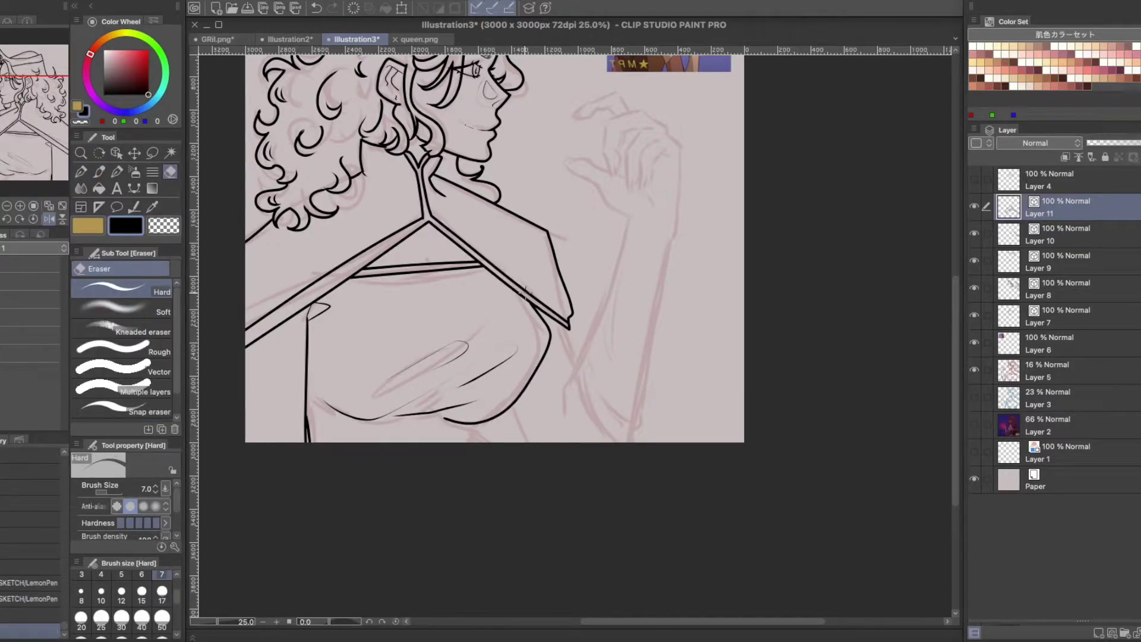
{"action": "left_click", "coordinate": [81, 173]}
{"action": "mouse_move", "coordinate": [477, 417]}
{"action": "left_mouse_down"}
{"action": "mouse_move", "coordinate": [440, 342]}
{"action": "mouse_move", "coordinate": [445, 372]}
{"action": "mouse_move", "coordinate": [434, 374]}
{"action": "mouse_move", "coordinate": [443, 366]}
{"action": "left_mouse_up"}
{"action": "key", "text": "ctrl+z"}
{"action": "key", "text": "ctrl+z"}
{"action": "key", "text": "ctrl+z"}
{"action": "key", "text": "ctrl+z"}
Ink the short waist lines below the bust and the line continuing down from the far cape corner.
{"action": "key", "text": "e"}
{"action": "left_click_drag", "start_coordinate": [358, 376], "coordinate": [387, 368]}
{"action": "key", "text": "p"}
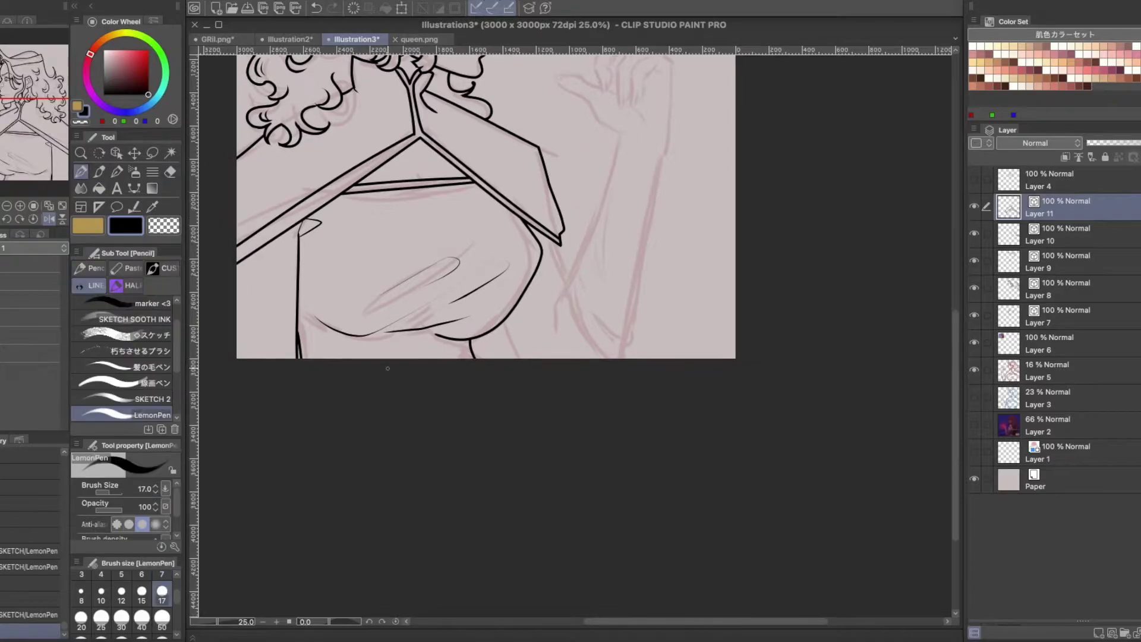
{"action": "left_click_drag", "start_coordinate": [506, 335], "coordinate": [517, 358]}
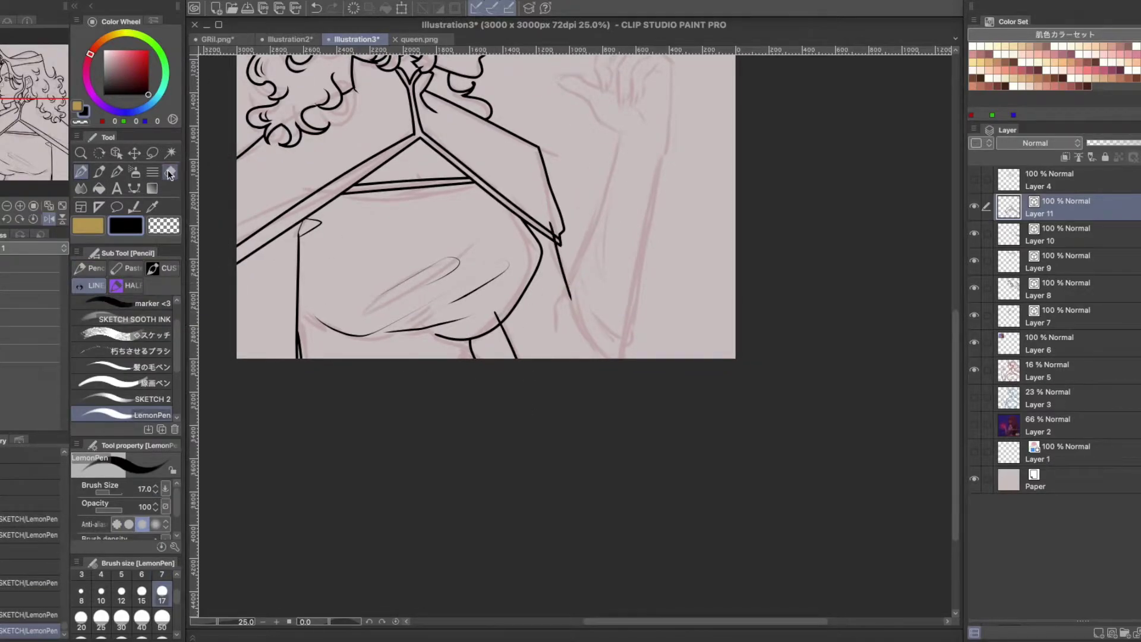
Toggle the sketch layer's visibility and ink the raised hand's extended index finger, knuckles and curled fingers.
{"action": "mouse_move", "coordinate": [3, 150]}
{"action": "left_mouse_down"}
{"action": "mouse_move", "coordinate": [6, 136]}
{"action": "mouse_move", "coordinate": [25, 136]}
{"action": "left_mouse_up"}
{"action": "left_click", "coordinate": [975, 370]}
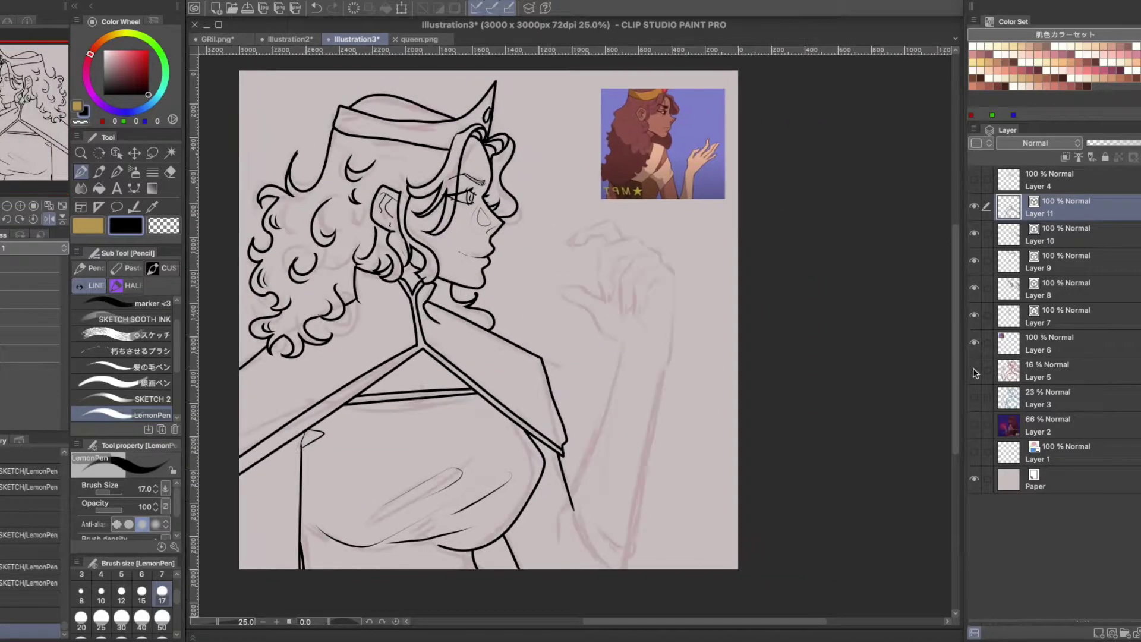
{"action": "scroll", "coordinate": [600, 254], "scroll_direction": "up", "scroll_amount": 3}
{"action": "mouse_move", "coordinate": [506, 230]}
{"action": "left_mouse_down"}
{"action": "mouse_move", "coordinate": [548, 230]}
{"action": "mouse_move", "coordinate": [590, 186]}
{"action": "mouse_move", "coordinate": [662, 211]}
{"action": "left_mouse_up"}
{"action": "left_click_drag", "start_coordinate": [585, 206], "coordinate": [625, 196]}
{"action": "left_click_drag", "start_coordinate": [611, 200], "coordinate": [623, 224]}
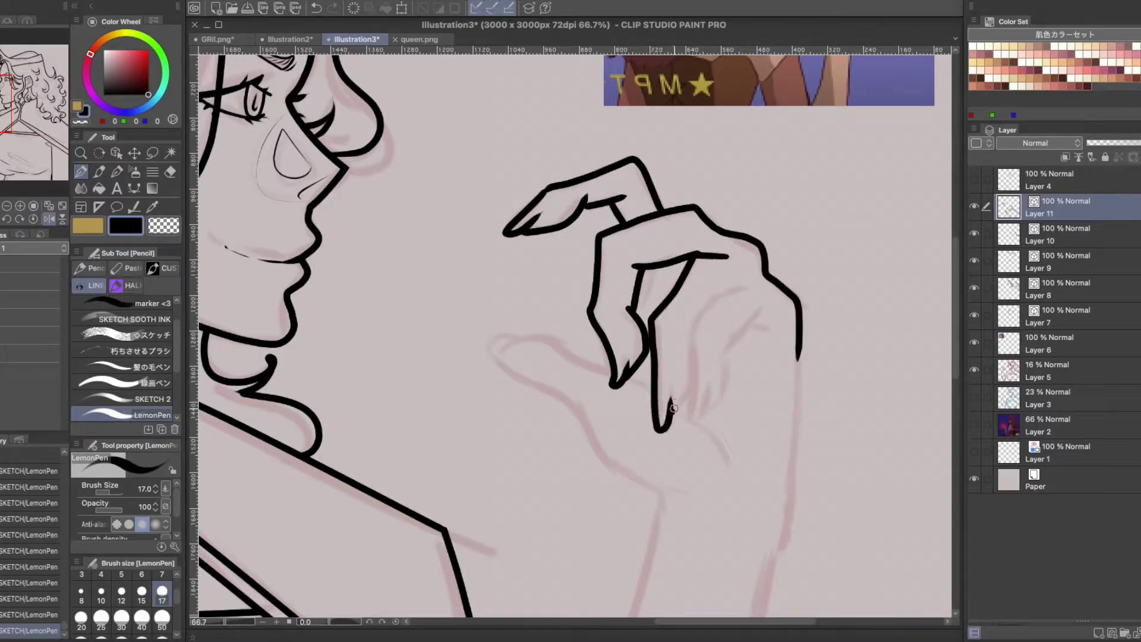
{"action": "left_click_drag", "start_coordinate": [724, 355], "coordinate": [733, 345]}
Ink the raised hand's thumb, the palm edge curving to the wrist and the crease lines below the fingers.
{"action": "scroll", "coordinate": [625, 258], "scroll_direction": "down", "scroll_amount": 3}
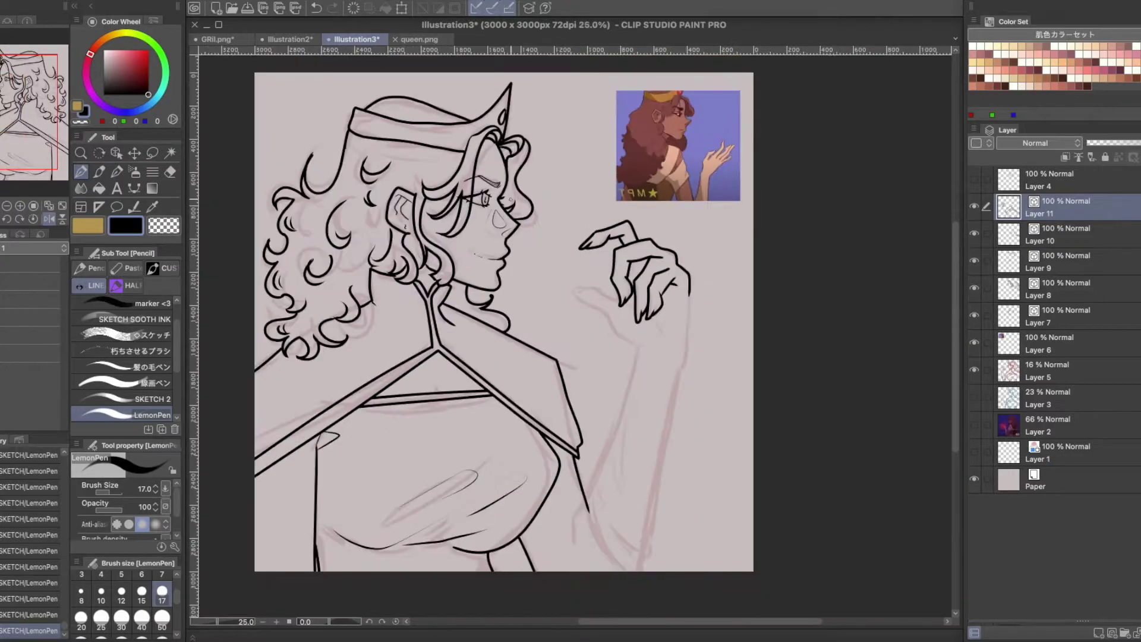
{"action": "scroll", "coordinate": [654, 267], "scroll_direction": "up", "scroll_amount": 4}
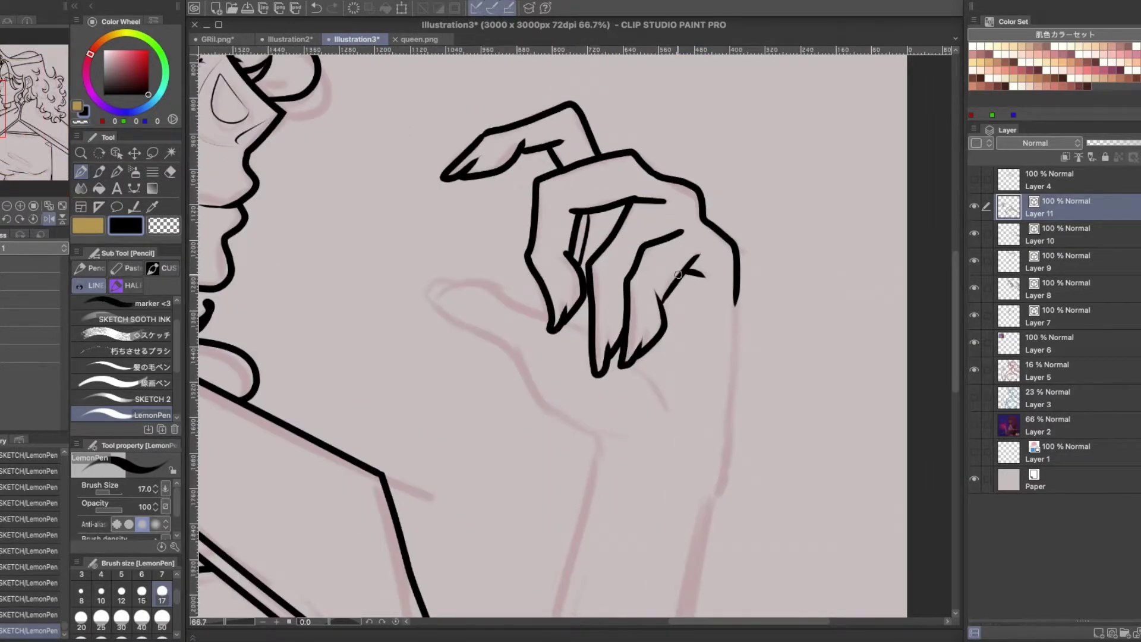
{"action": "mouse_move", "coordinate": [436, 302]}
{"action": "left_mouse_down"}
{"action": "mouse_move", "coordinate": [492, 281]}
{"action": "mouse_move", "coordinate": [550, 310]}
{"action": "left_mouse_up"}
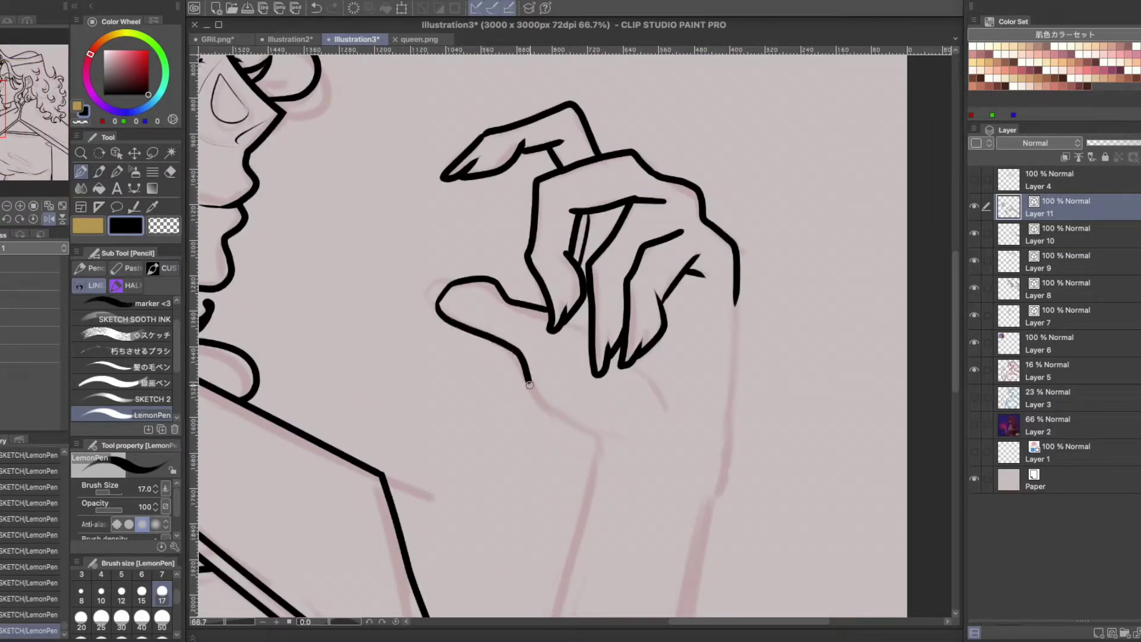
{"action": "key", "text": "ctrl+z"}
{"action": "left_click_drag", "start_coordinate": [509, 346], "coordinate": [647, 452]}
{"action": "left_click_drag", "start_coordinate": [576, 321], "coordinate": [666, 409]}
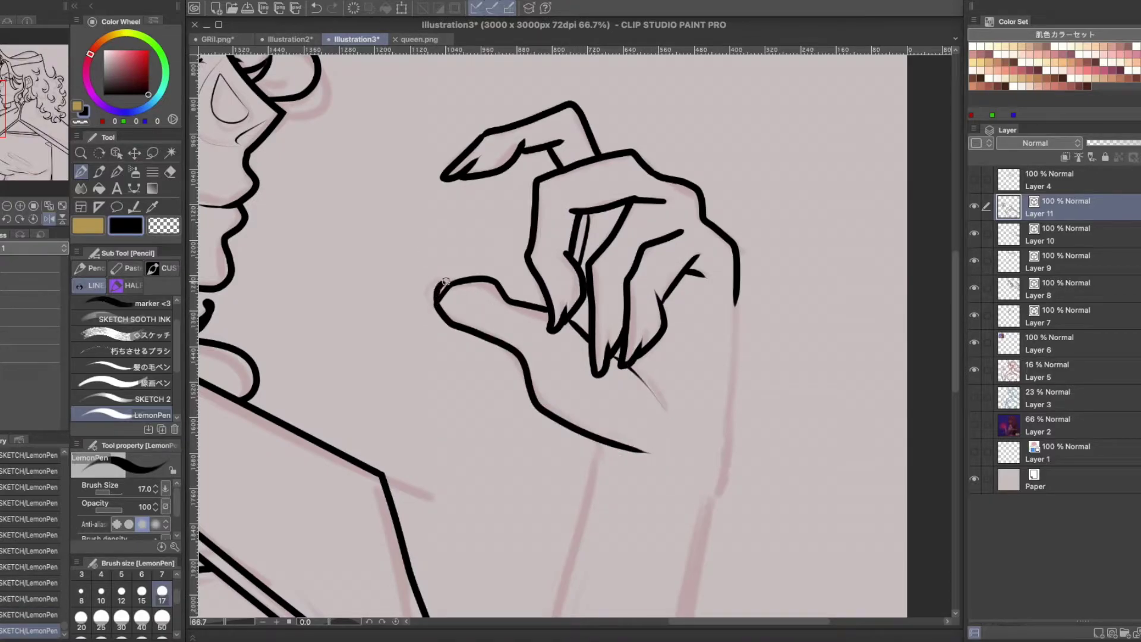
Extend the hand's outer edge down to the wrist and add a new layer above the line art.
{"action": "scroll", "coordinate": [446, 281], "scroll_direction": "down", "scroll_amount": 1}
{"action": "left_click_drag", "start_coordinate": [729, 126], "coordinate": [443, 78]}
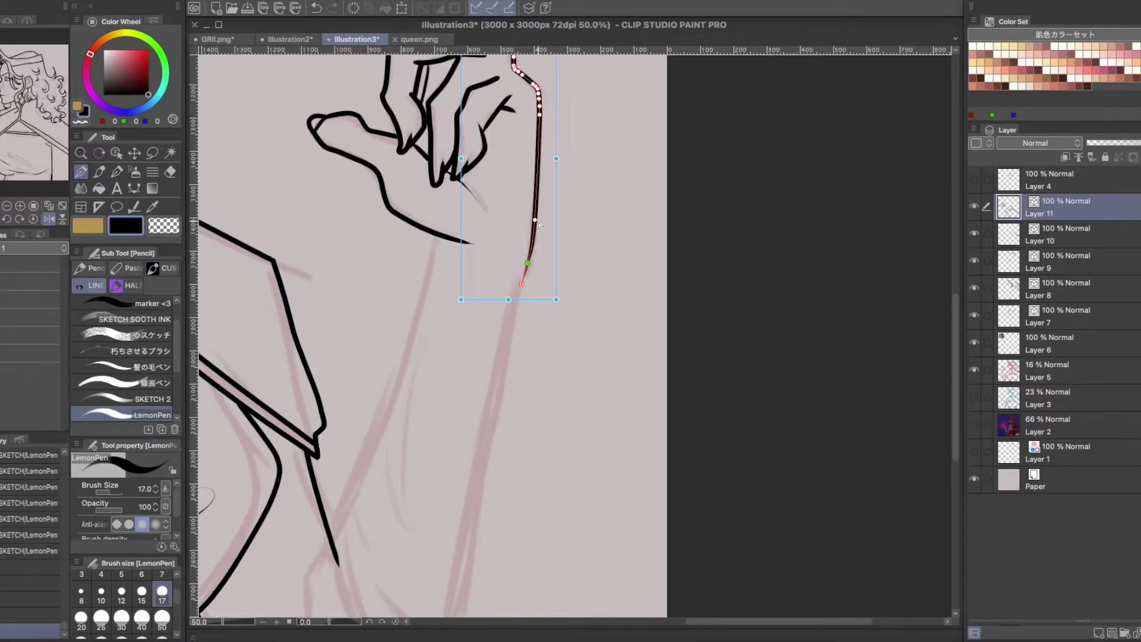
{"action": "key", "text": "ctrl+shift+n"}
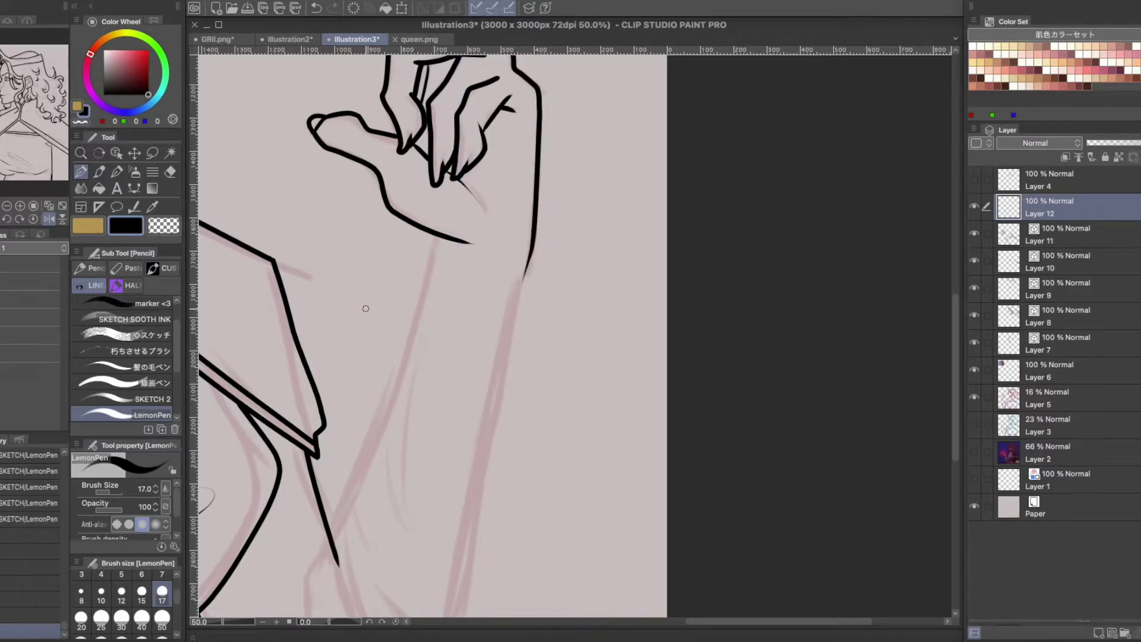
Ink both edges of the raised forearm from the wrist toward the elbow and the short line continuing below the elbow.
{"action": "left_click_drag", "start_coordinate": [440, 213], "coordinate": [291, 560]}
{"action": "mouse_move", "coordinate": [527, 275]}
{"action": "left_mouse_down"}
{"action": "mouse_move", "coordinate": [510, 207]}
{"action": "mouse_move", "coordinate": [382, 597]}
{"action": "left_mouse_up"}
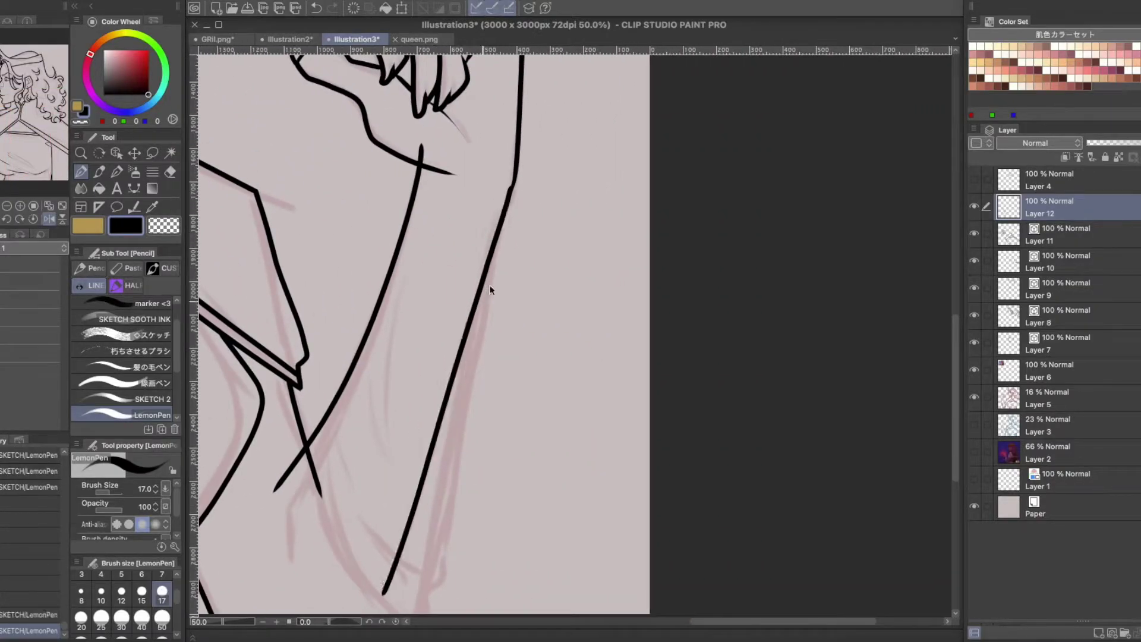
{"action": "key", "text": "ctrl+z"}
{"action": "scroll", "coordinate": [4, 164], "scroll_direction": "down", "scroll_amount": 1}
{"action": "left_click", "coordinate": [326, 367]}
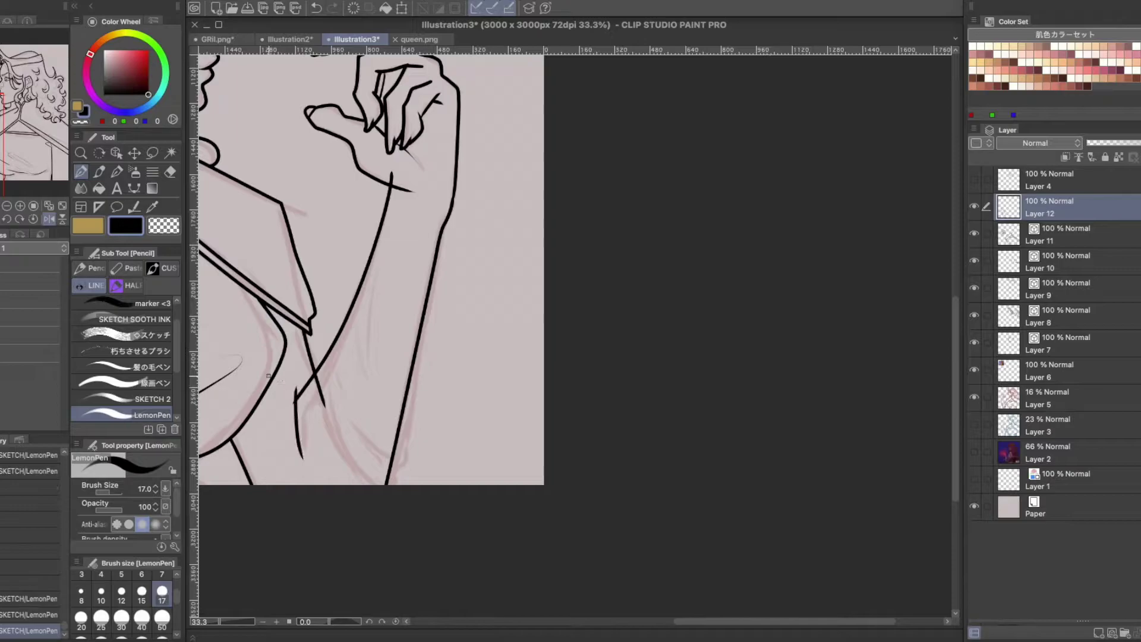
Erase the end of the cape-corner line where it crosses into the forearm on Layer 11.
{"action": "key", "text": "e"}
{"action": "scroll", "coordinate": [326, 411], "scroll_direction": "up", "scroll_amount": 1}
{"action": "left_click", "coordinate": [1054, 232]}
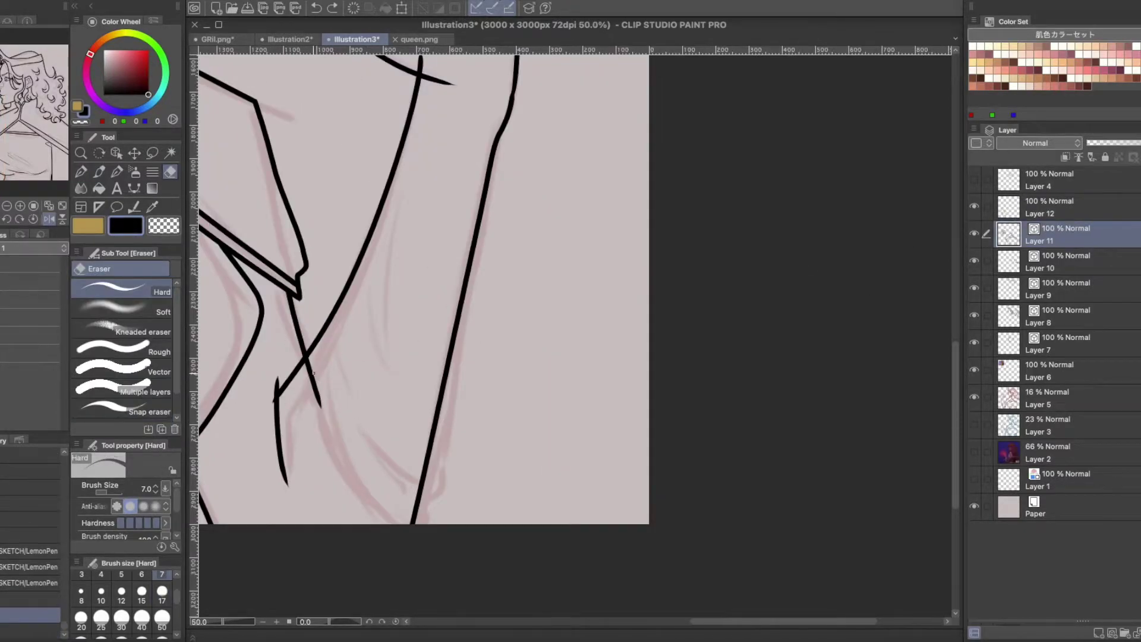
{"action": "left_click", "coordinate": [316, 374]}
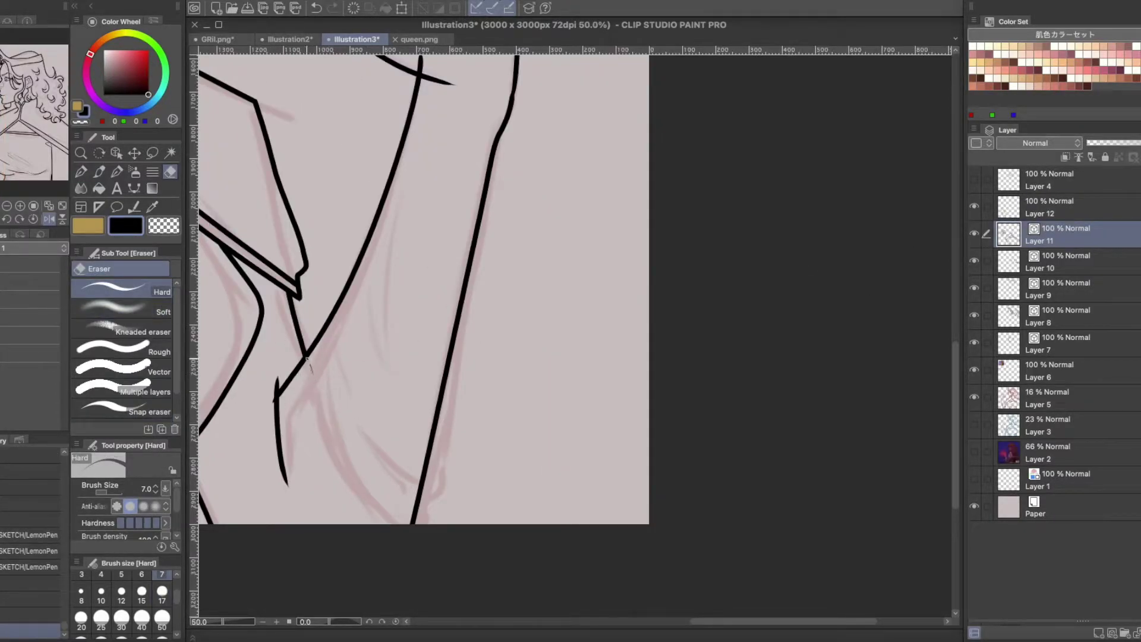
{"action": "key", "text": "ctrl+z"}
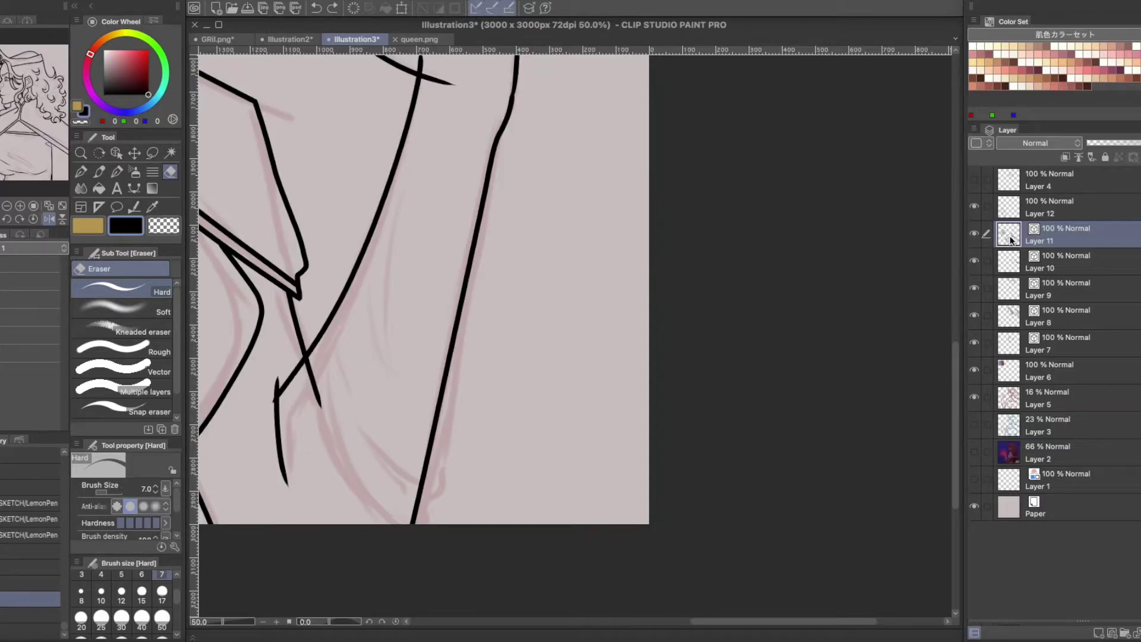
{"action": "scroll", "coordinate": [296, 378], "scroll_direction": "up", "scroll_amount": 1}
{"action": "left_click", "coordinate": [323, 387]}
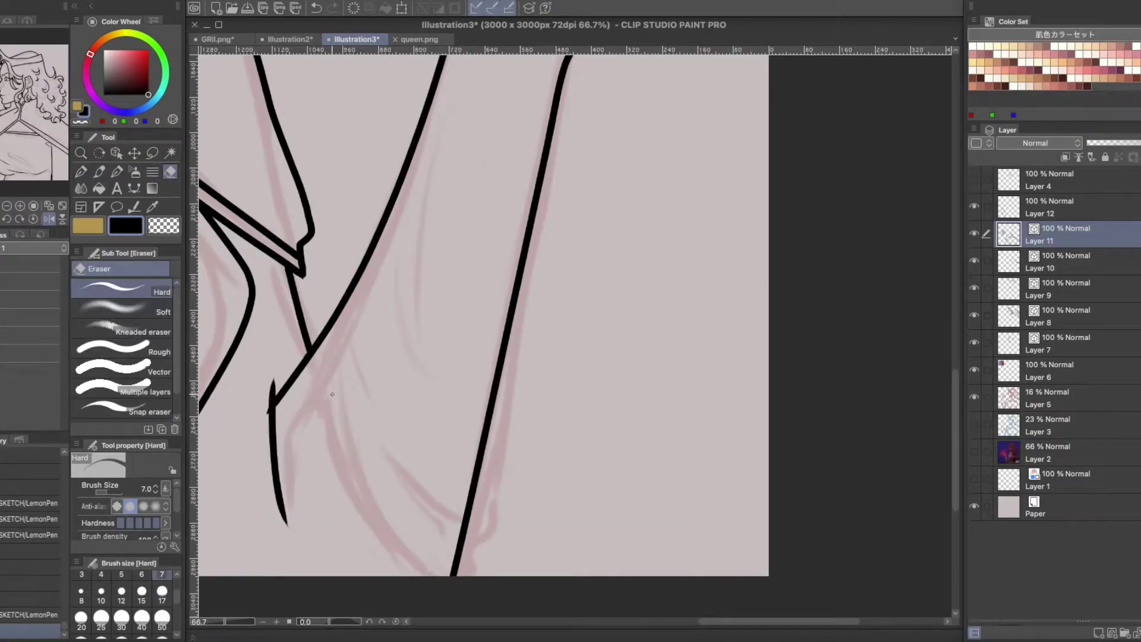
Erase the forearm line's overshooting tips at the elbow corner and inside the palm on Layer 12.
{"action": "key", "text": "alt+]"}
{"action": "scroll", "coordinate": [279, 387], "scroll_direction": "up", "scroll_amount": 1}
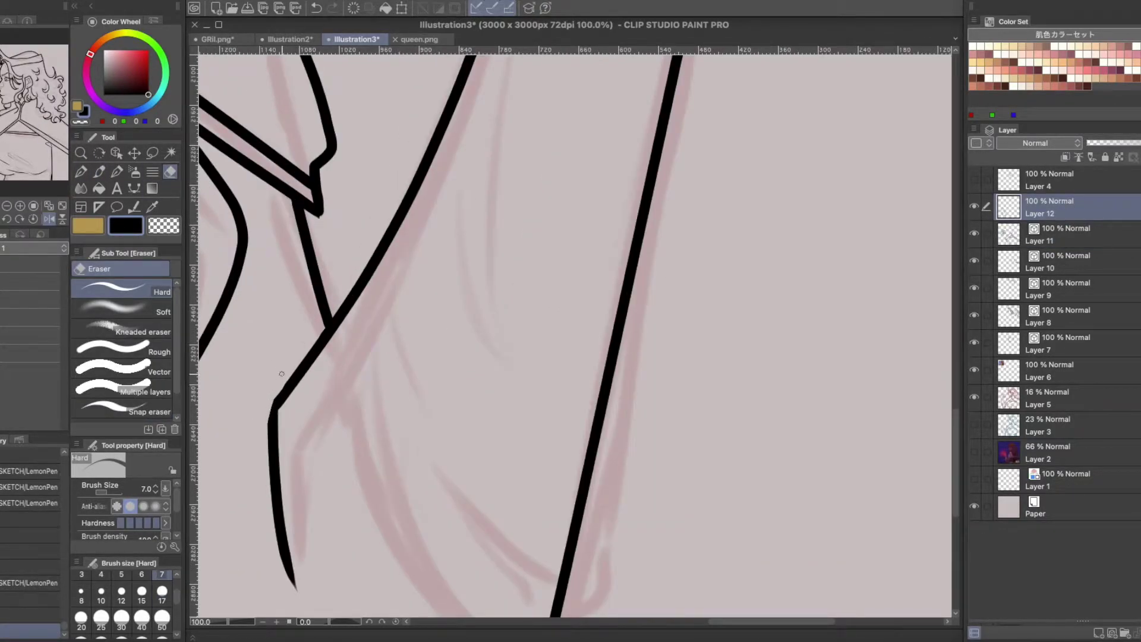
{"action": "scroll", "coordinate": [278, 384], "scroll_direction": "down", "scroll_amount": 2}
{"action": "scroll", "coordinate": [481, 210], "scroll_direction": "up", "scroll_amount": 1}
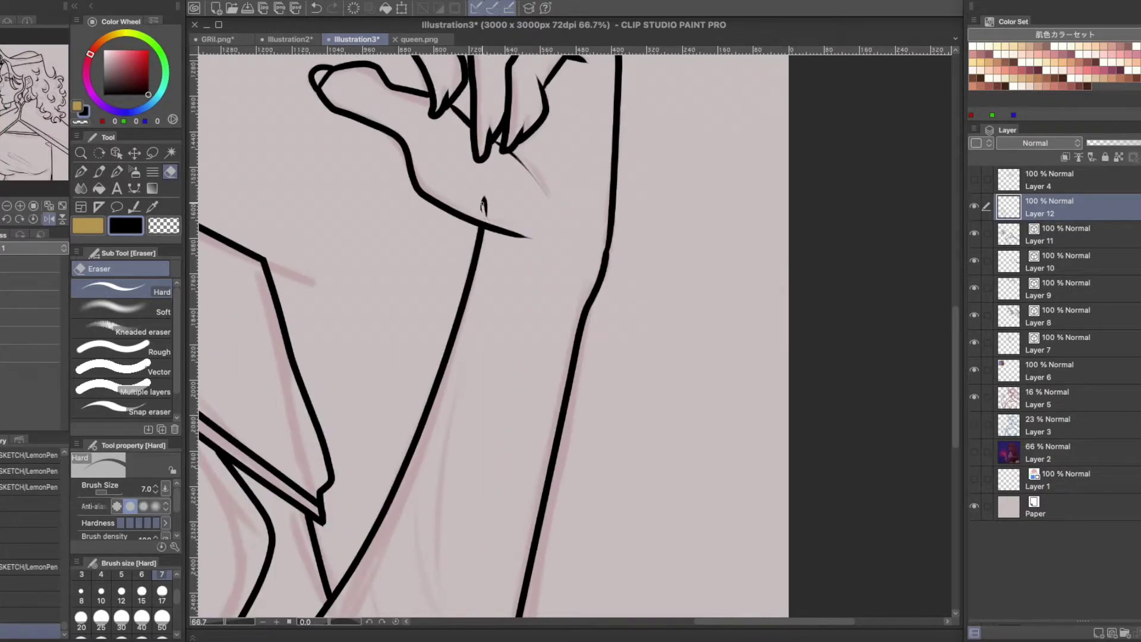
{"action": "scroll", "coordinate": [486, 216], "scroll_direction": "down", "scroll_amount": 3}
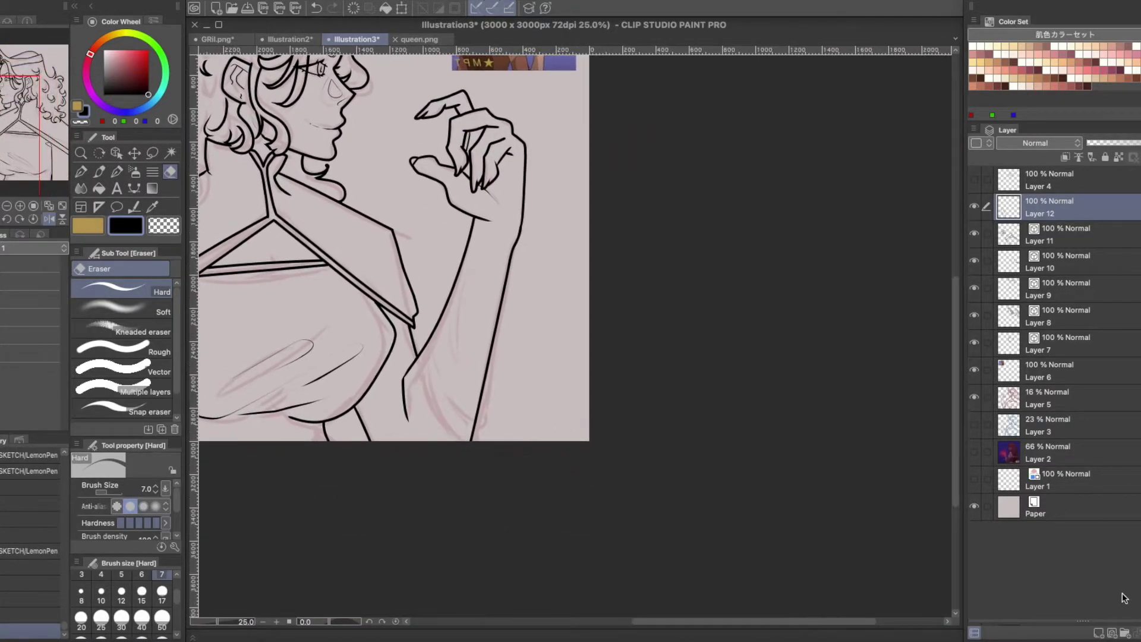
Add a new layer and ink the line running down from the cape corner plus the fold and crease lines near the elbow.
{"action": "key", "text": "ctrl+shift+n"}
{"action": "left_click", "coordinate": [82, 174]}
{"action": "scroll", "coordinate": [455, 463], "scroll_direction": "up", "scroll_amount": 2}
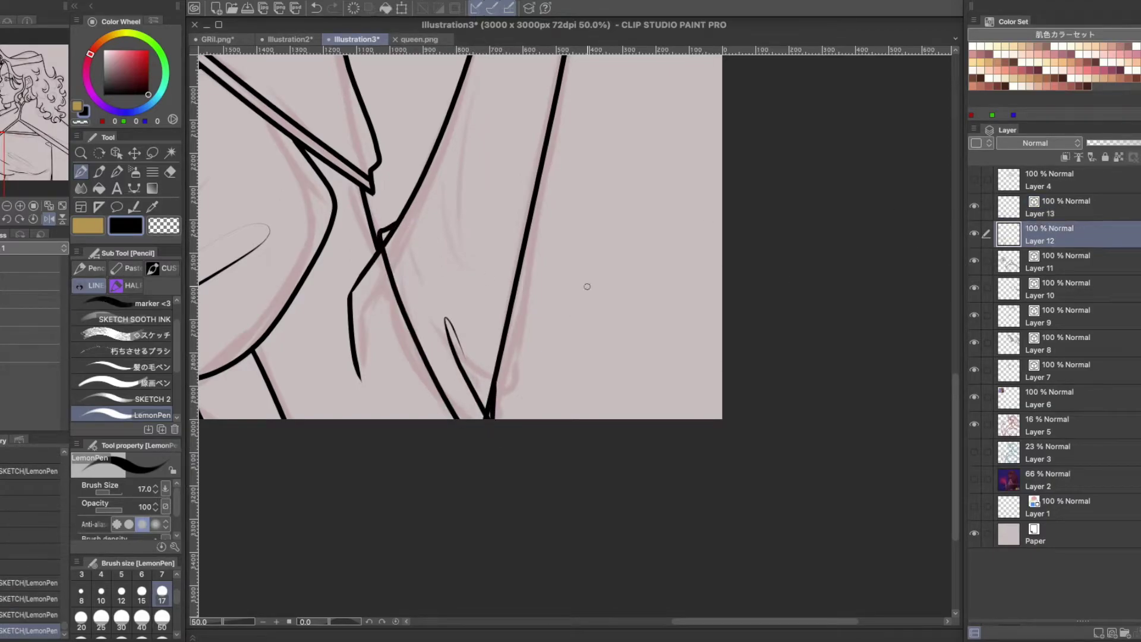
{"action": "mouse_move", "coordinate": [400, 233]}
{"action": "left_mouse_down"}
{"action": "mouse_move", "coordinate": [497, 243]}
{"action": "mouse_move", "coordinate": [699, 426]}
{"action": "mouse_move", "coordinate": [621, 426]}
{"action": "left_mouse_up"}
{"action": "key", "text": "ctrl+z"}
{"action": "left_click_drag", "start_coordinate": [578, 351], "coordinate": [581, 416]}
{"action": "key", "text": "ctrl+z"}
{"action": "key", "text": "alt+bracketleft"}
Erase the stray line overlap where the forearm's inner edge meets the cape-corner line on Layer 12.
{"action": "key", "text": "e"}
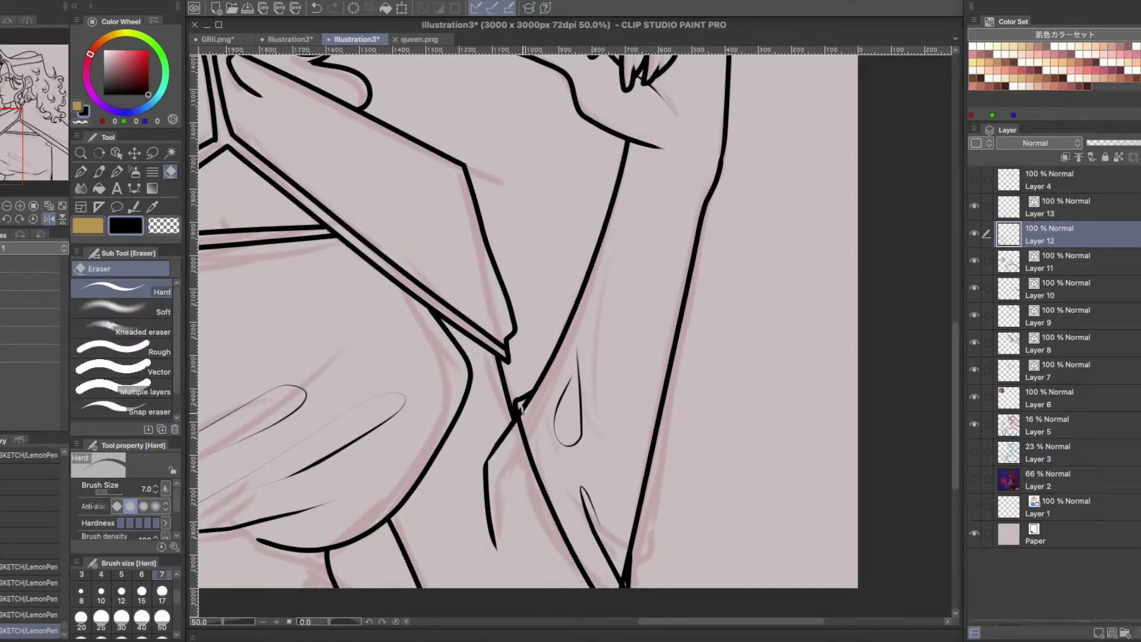
{"action": "left_click_drag", "start_coordinate": [518, 416], "coordinate": [428, 196]}
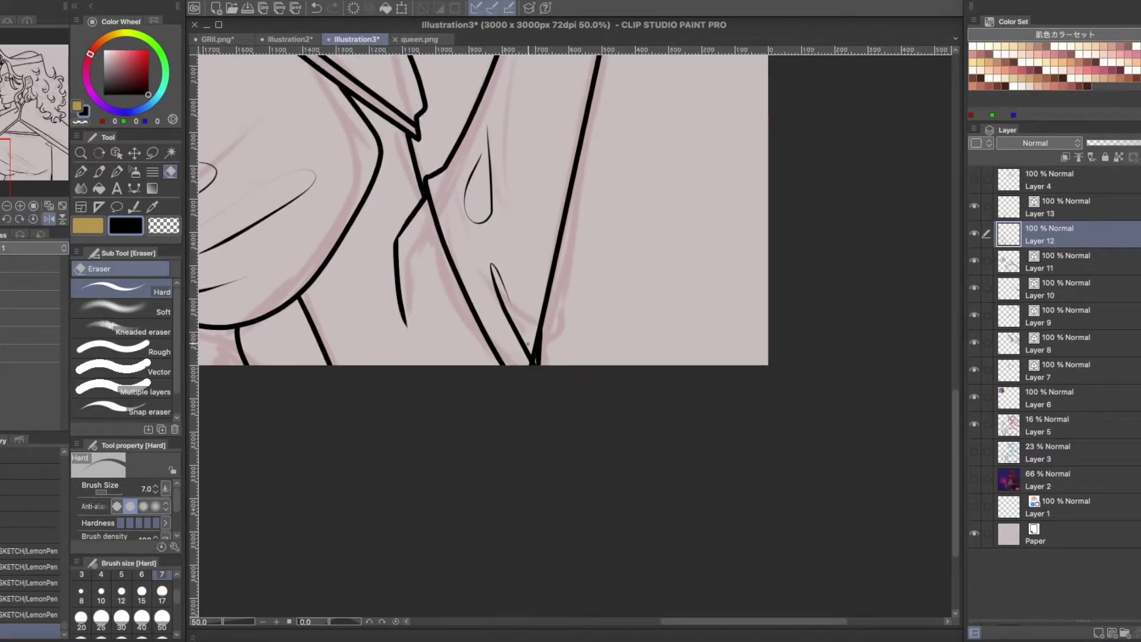
{"action": "scroll", "coordinate": [529, 381], "scroll_direction": "down", "scroll_amount": 5}
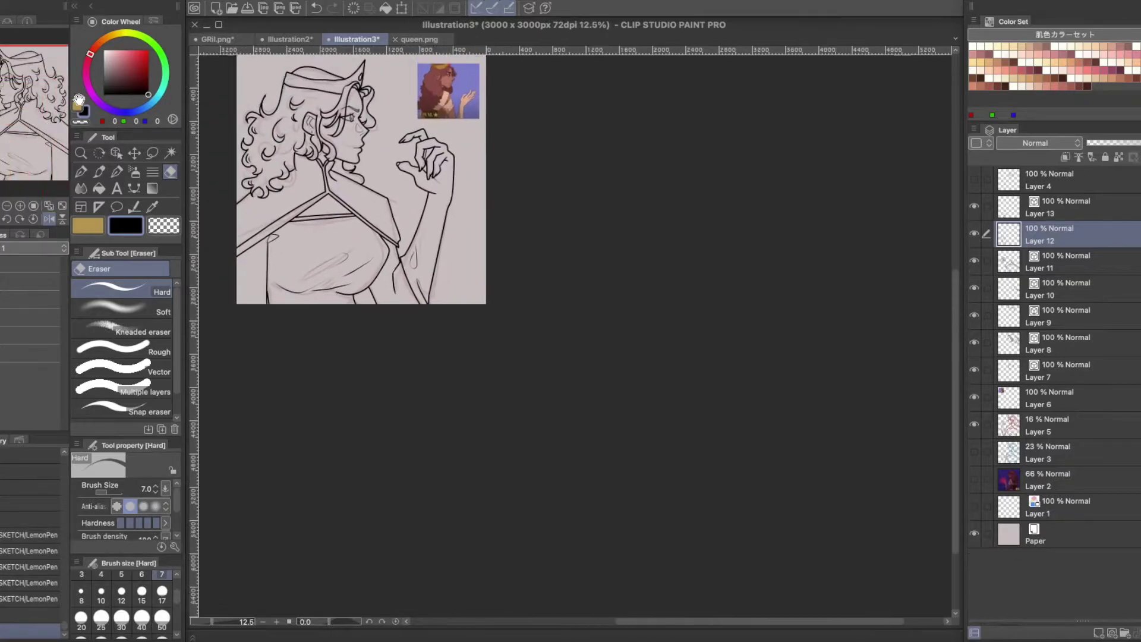
{"action": "scroll", "coordinate": [570, 267], "scroll_direction": "left", "scroll_amount": 3}
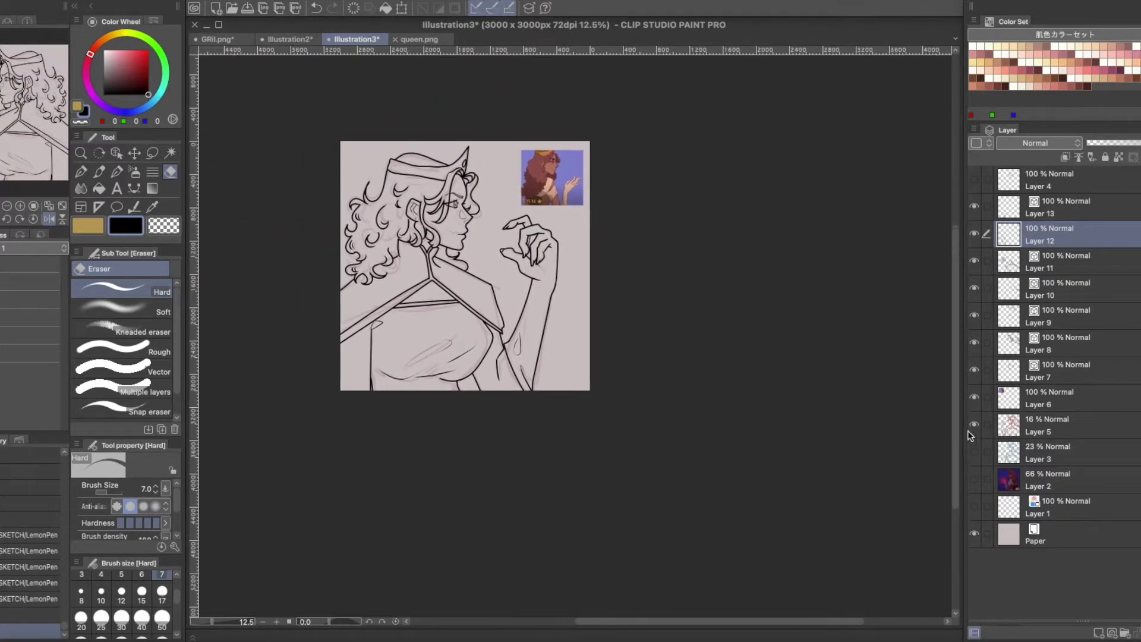
Hide the sketch layer, then add a layer above it and sample the skin colour from the reference image's face.
{"action": "left_click", "coordinate": [1063, 427]}
{"action": "key", "text": "ctrl+shift+n"}
{"action": "scroll", "coordinate": [535, 268], "scroll_direction": "up", "scroll_amount": 3}
{"action": "left_click", "coordinate": [594, 149], "text": "alt"}
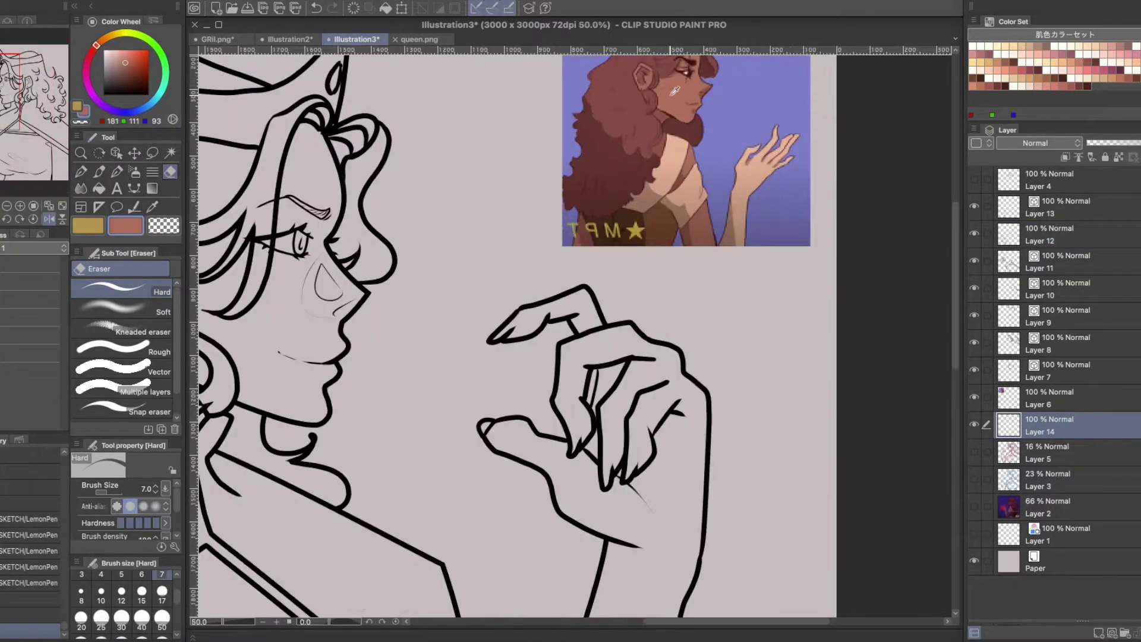
{"action": "scroll", "coordinate": [535, 268], "scroll_direction": "down", "scroll_amount": 2}
{"action": "key", "text": "w"}
{"action": "scroll", "coordinate": [432, 289], "scroll_direction": "up", "scroll_amount": 2}
{"action": "left_click", "coordinate": [366, 286]}
{"action": "left_click", "coordinate": [380, 196]}
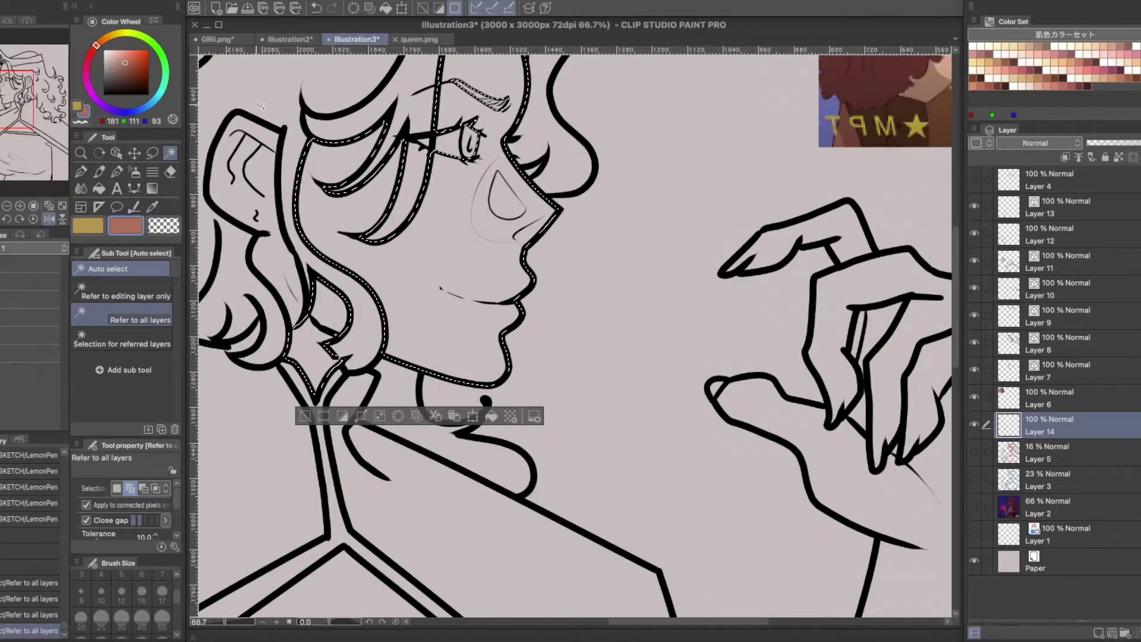
{"action": "left_click", "coordinate": [332, 180]}
{"action": "scroll", "coordinate": [266, 169], "scroll_direction": "down", "scroll_amount": 2}
{"action": "key", "text": "ctrl+d"}
Touch up the line art on Layer 12 with the LemonPen in black to close its gaps.
{"action": "left_click", "coordinate": [81, 172]}
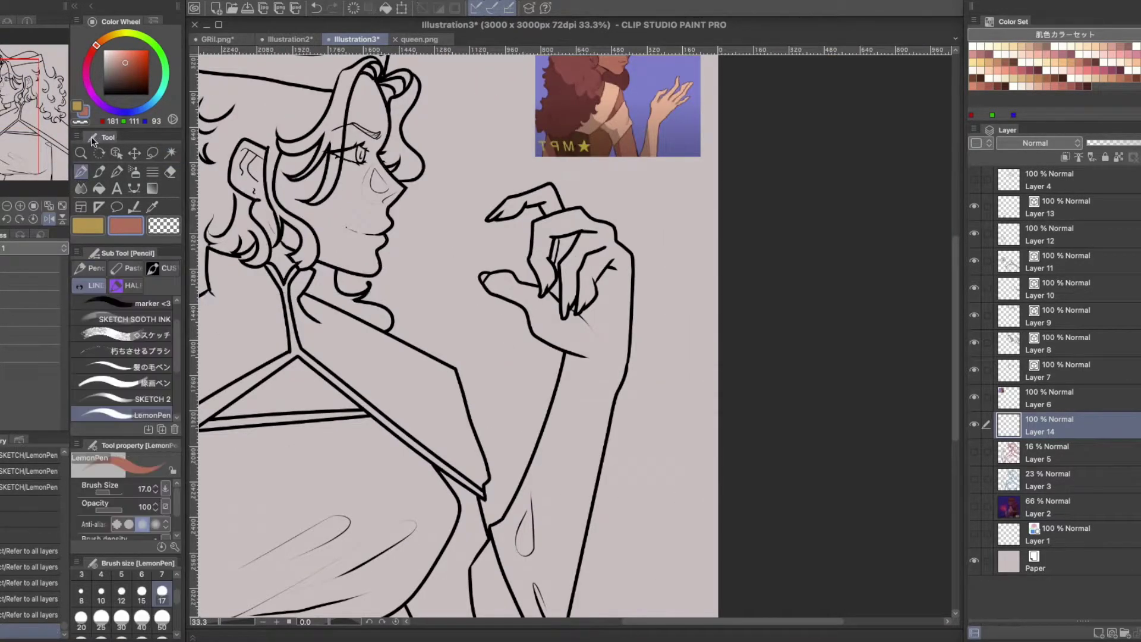
{"action": "left_click", "coordinate": [1058, 234]}
{"action": "scroll", "coordinate": [243, 264], "scroll_direction": "up", "scroll_amount": 2}
{"action": "scroll", "coordinate": [216, 230], "scroll_direction": "down", "scroll_amount": 4}
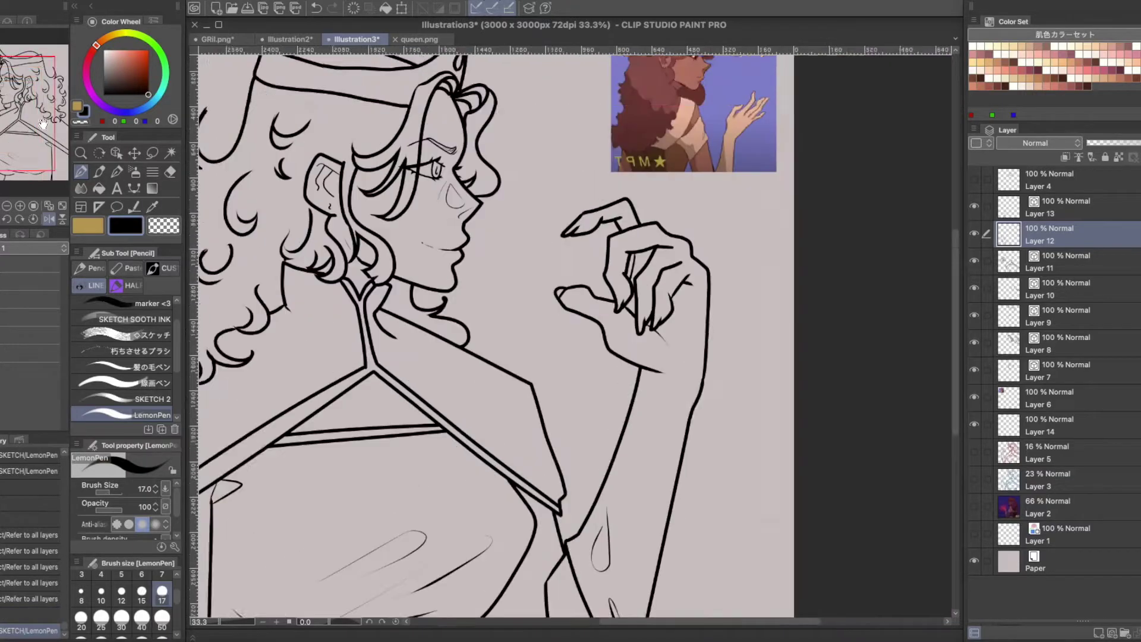
Auto-select the face, ear, neck and chest opening on Layer 14, fill them with the sampled skin colour and deselect.
{"action": "left_click", "coordinate": [170, 153]}
{"action": "left_click", "coordinate": [279, 298]}
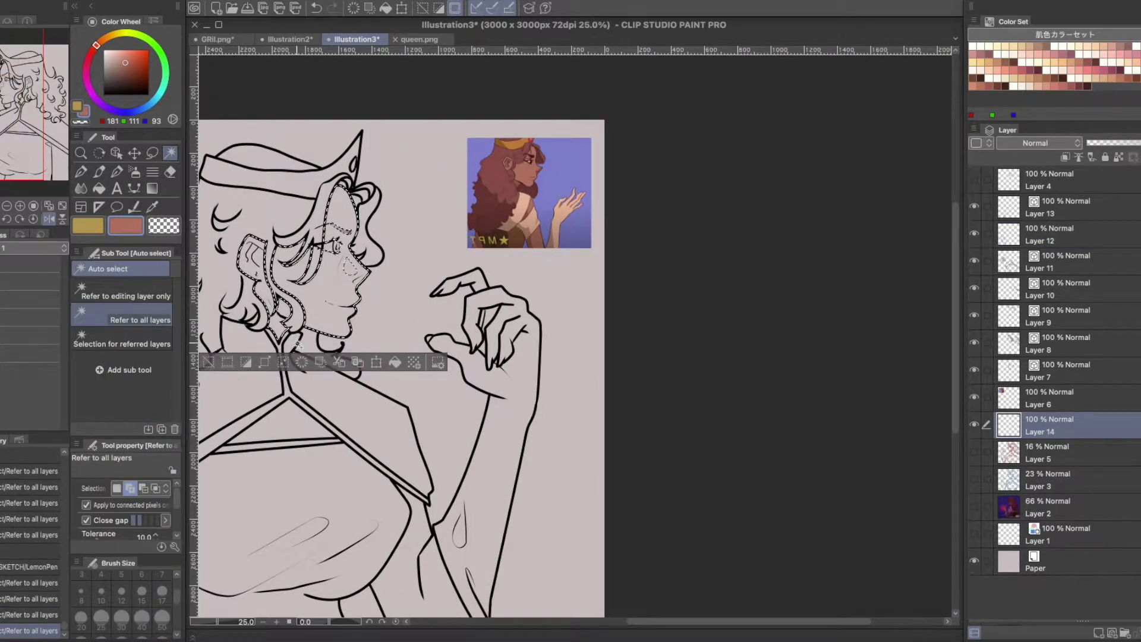
{"action": "left_click", "coordinate": [428, 553]}
{"action": "left_click", "coordinate": [279, 432]}
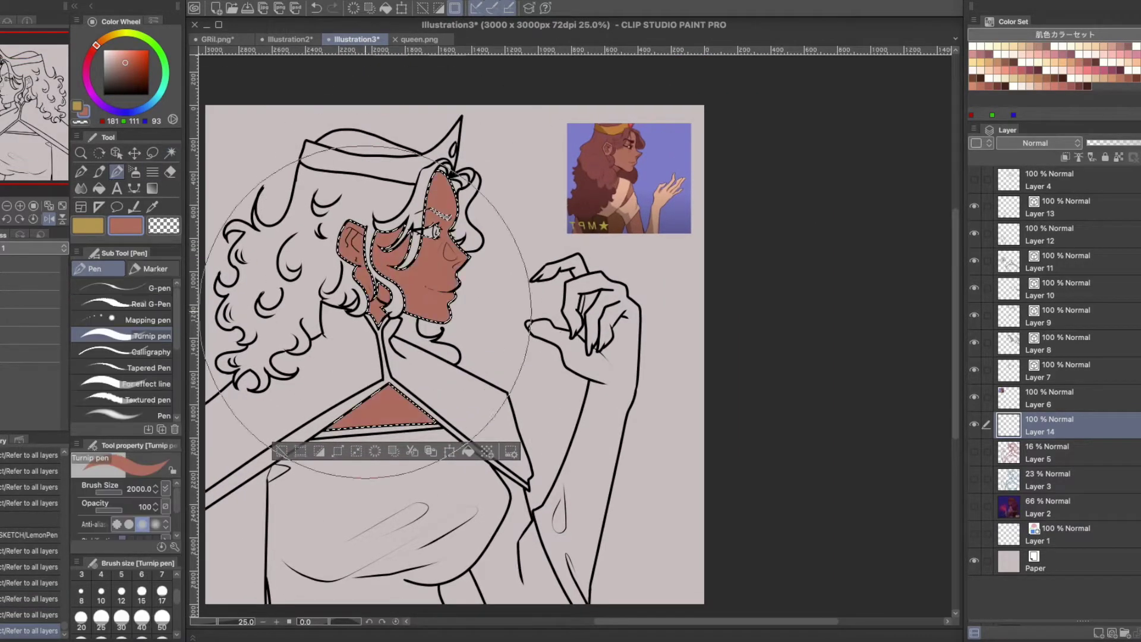
{"action": "left_click", "coordinate": [162, 592]}
{"action": "key", "text": "ctrl+d"}
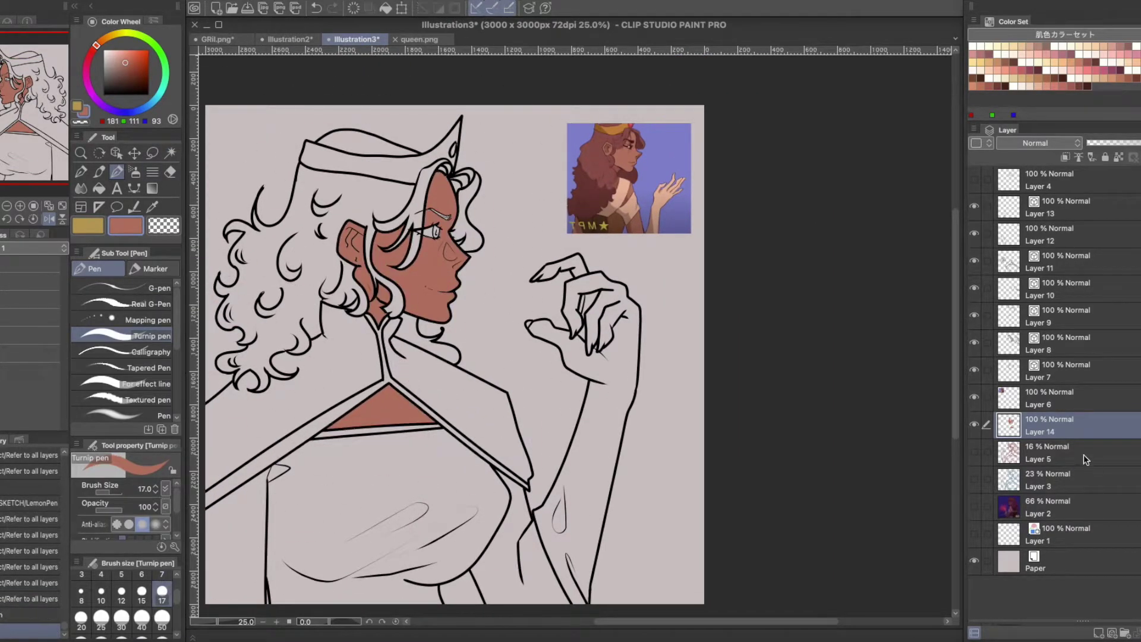
Add a layer below the skin layer, choose the reddish-brown hair colour and auto-select the hair areas.
{"action": "key", "text": "ctrl+shift+n"}
{"action": "key", "text": "w"}
{"action": "left_click", "coordinate": [324, 279]}
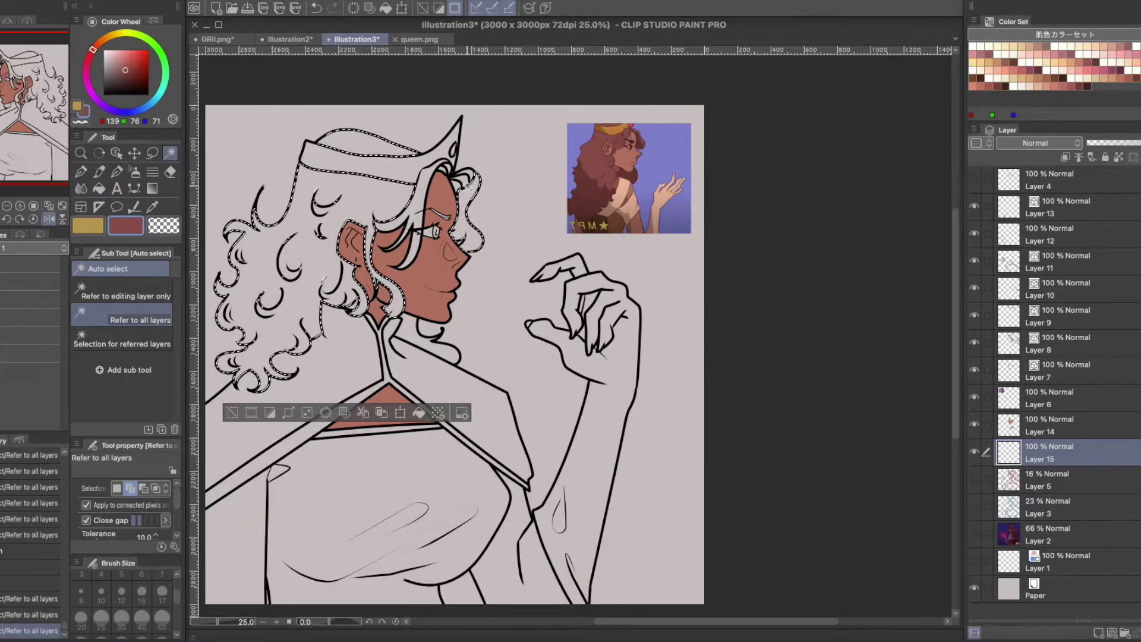
{"action": "scroll", "coordinate": [411, 251], "scroll_direction": "up", "scroll_amount": 4}
{"action": "scroll", "coordinate": [411, 251], "scroll_direction": "left", "scroll_amount": 2}
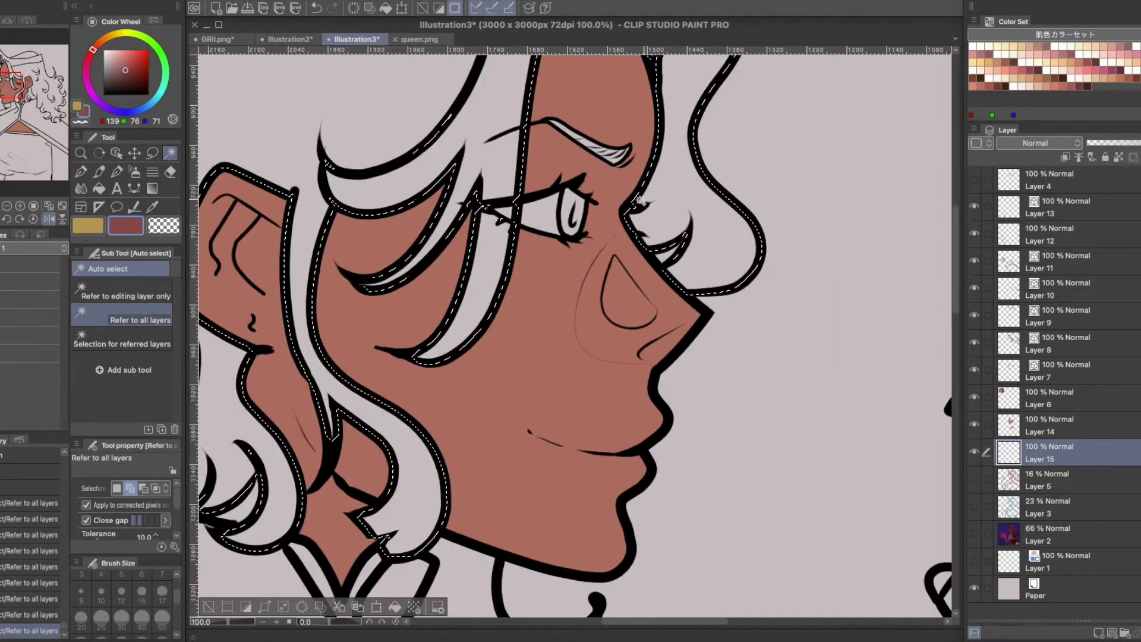
Add the small hair gaps and the eyebrow to the selection, completing the eyebrow area with the Lasso.
{"action": "scroll", "coordinate": [607, 152], "scroll_direction": "up", "scroll_amount": 3}
{"action": "scroll", "coordinate": [471, 203], "scroll_direction": "down", "scroll_amount": 2}
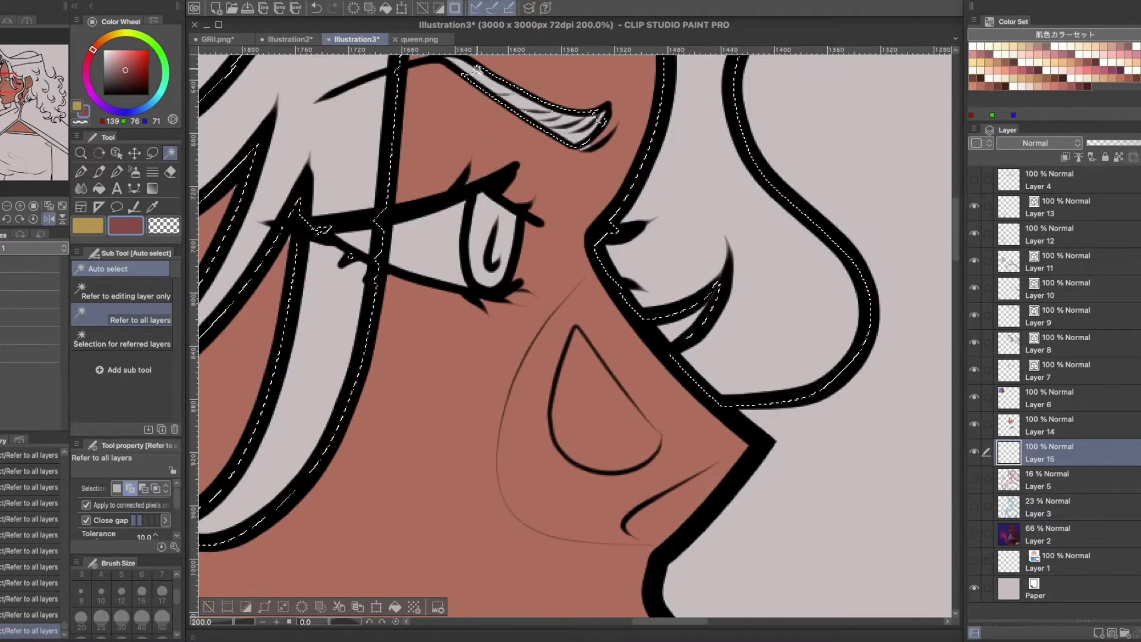
{"action": "left_click", "coordinate": [152, 153]}
{"action": "scroll", "coordinate": [517, 95], "scroll_direction": "up", "scroll_amount": 5}
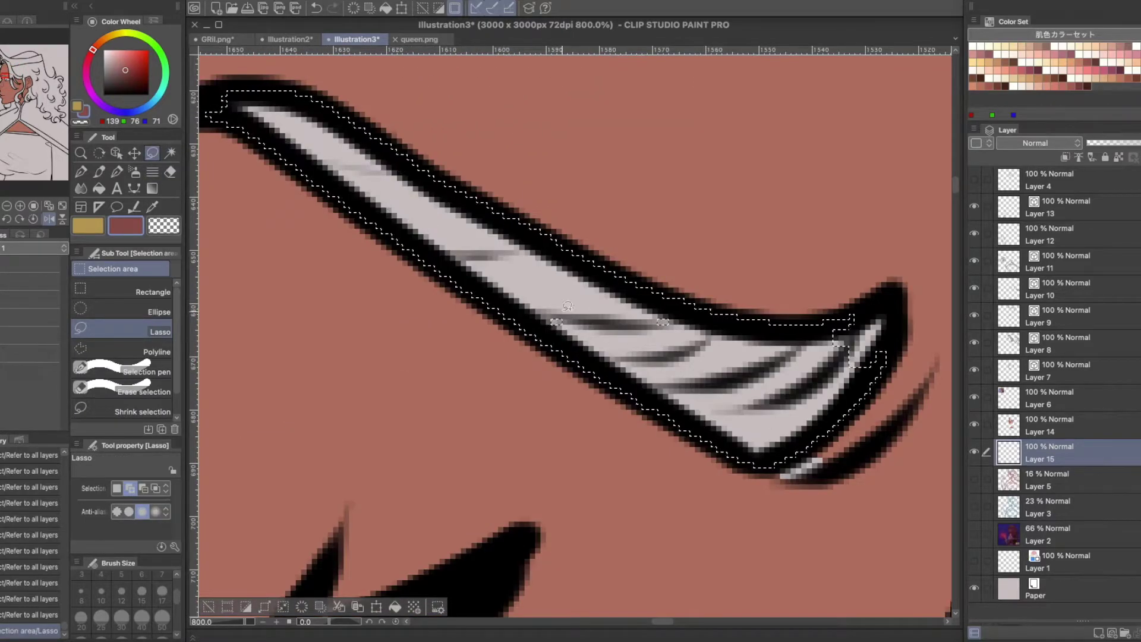
{"action": "scroll", "coordinate": [870, 329], "scroll_direction": "down", "scroll_amount": 10}
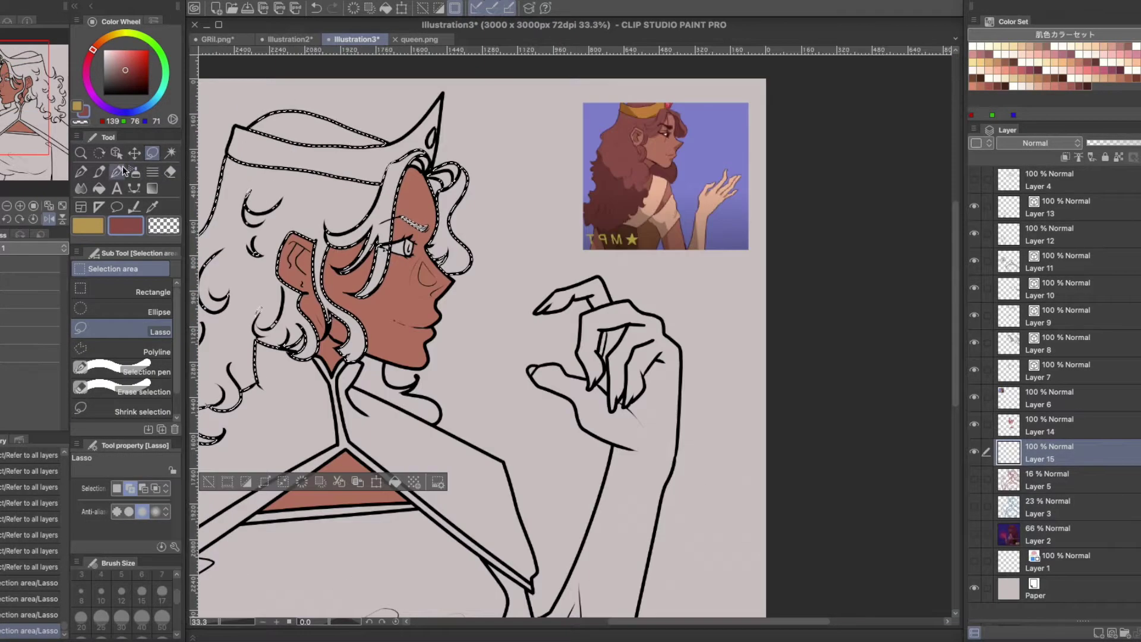
Fill the selected hair and eyebrow with reddish brown using the Turnip pen at size 2000, then deselect.
{"action": "key", "text": "p"}
{"action": "left_click", "coordinate": [162, 617]}
{"action": "mouse_move", "coordinate": [380, 309]}
{"action": "left_mouse_down"}
{"action": "mouse_move", "coordinate": [404, 357]}
{"action": "mouse_move", "coordinate": [369, 416]}
{"action": "left_mouse_up"}
{"action": "scroll", "coordinate": [369, 416], "scroll_direction": "up", "scroll_amount": 1}
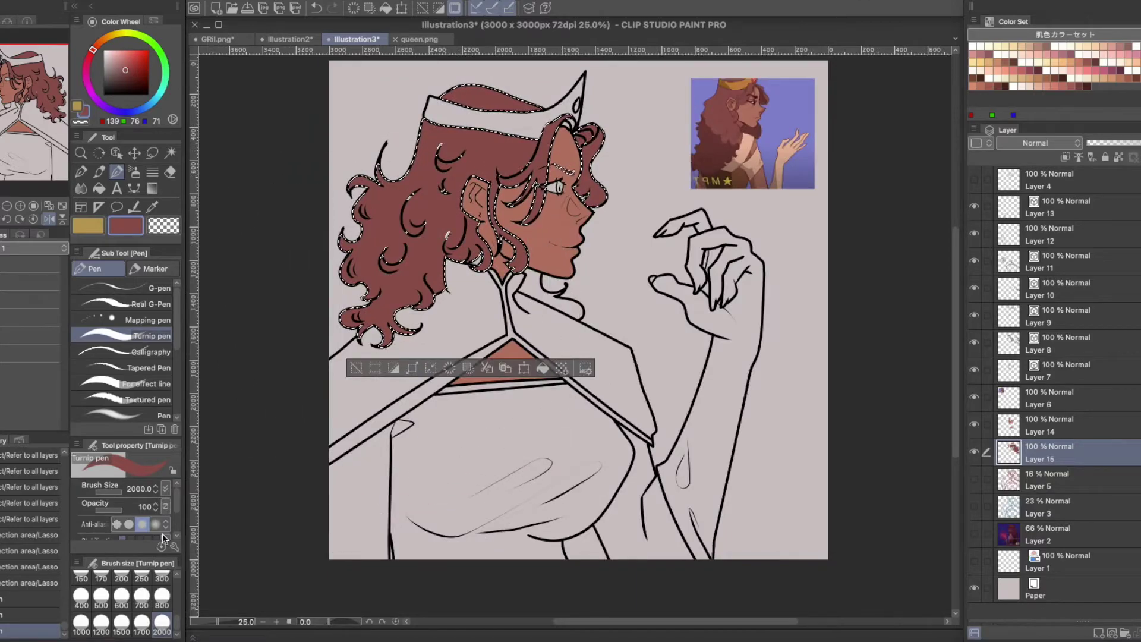
{"action": "left_click", "coordinate": [353, 369]}
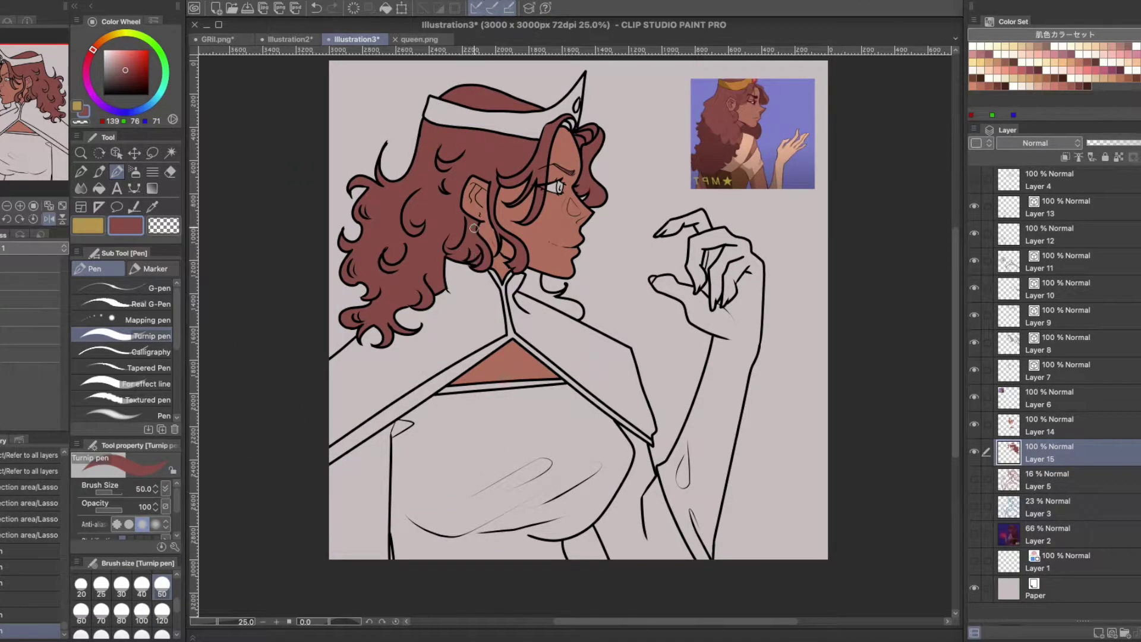
Sample the skin colour from the face and add two new layers between the hair layer and the hidden sketch.
{"action": "scroll", "coordinate": [474, 228], "scroll_direction": "up", "scroll_amount": 3}
{"action": "scroll", "coordinate": [561, 238], "scroll_direction": "up", "scroll_amount": 1}
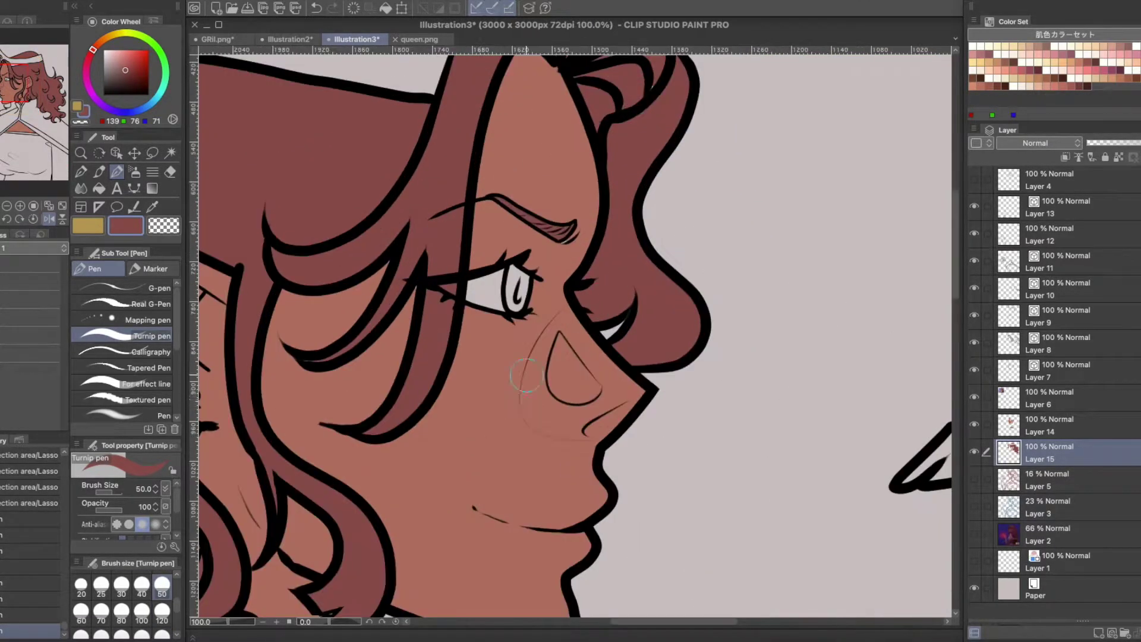
{"action": "left_click", "coordinate": [390, 312], "text": "alt"}
{"action": "left_click", "coordinate": [1064, 488]}
{"action": "key", "text": "ctrl+shift+n"}
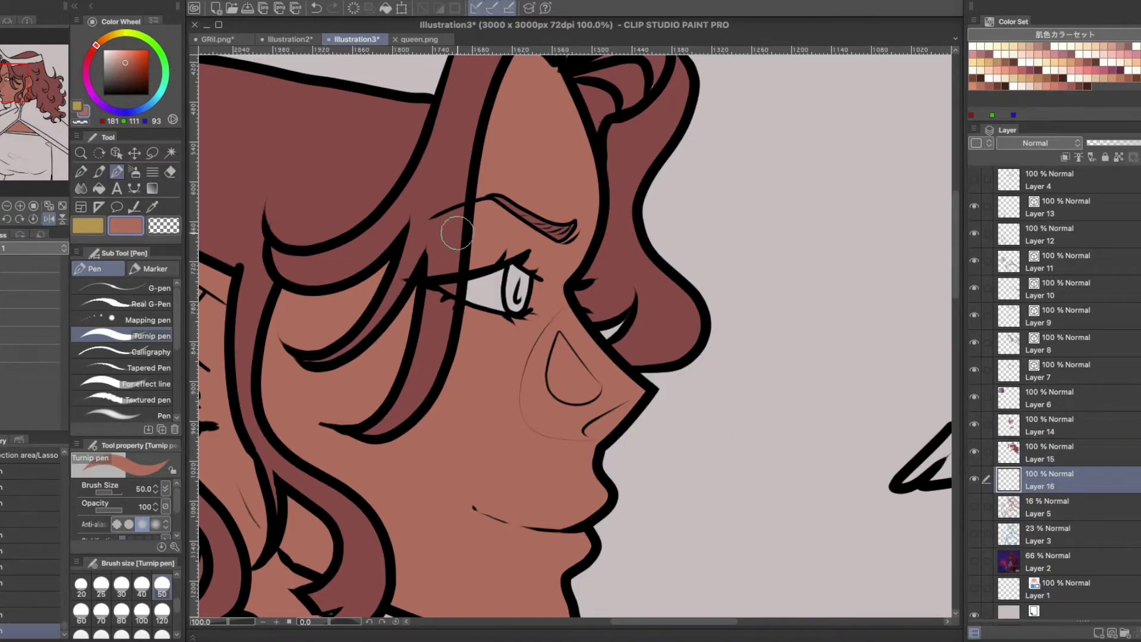
{"action": "scroll", "coordinate": [514, 221], "scroll_direction": "down", "scroll_amount": 3}
{"action": "mouse_move", "coordinate": [12, 118]}
{"action": "left_mouse_down"}
{"action": "mouse_move", "coordinate": [26, 105]}
{"action": "mouse_move", "coordinate": [22, 113]}
{"action": "left_mouse_up"}
{"action": "scroll", "coordinate": [535, 297], "scroll_direction": "down", "scroll_amount": 1}
{"action": "left_click", "coordinate": [1097, 630]}
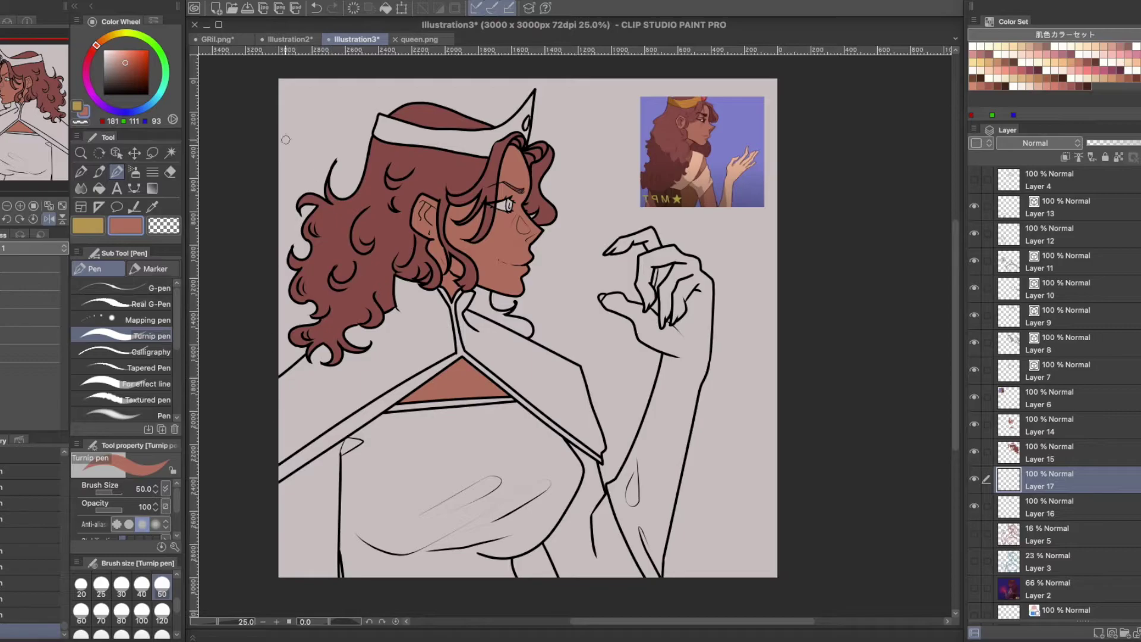
Sample the red clothing colour from queen.png and fill the auto-selected cape panels with it on Layer 17, then deselect.
{"action": "left_click", "coordinate": [419, 40]}
{"action": "left_click", "coordinate": [550, 556], "text": "alt"}
{"action": "left_click", "coordinate": [357, 39]}
{"action": "left_click", "coordinate": [170, 153]}
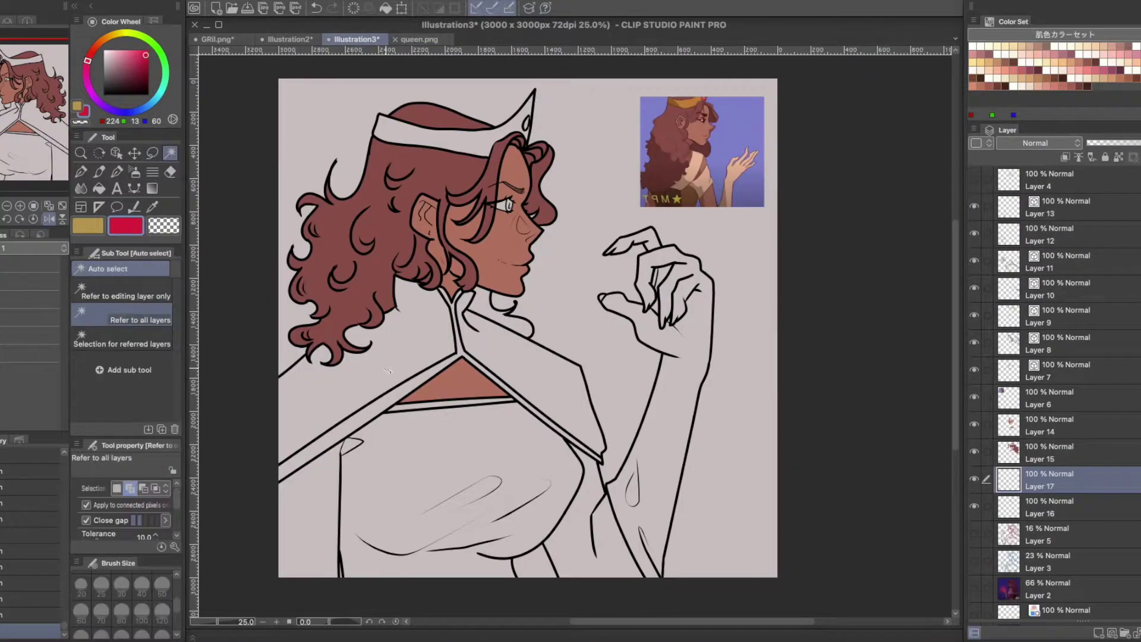
{"action": "left_click", "coordinate": [491, 370]}
{"action": "key", "text": "p"}
{"action": "mouse_move", "coordinate": [475, 271]}
{"action": "left_mouse_down"}
{"action": "mouse_move", "coordinate": [332, 386]}
{"action": "mouse_move", "coordinate": [535, 386]}
{"action": "left_mouse_up"}
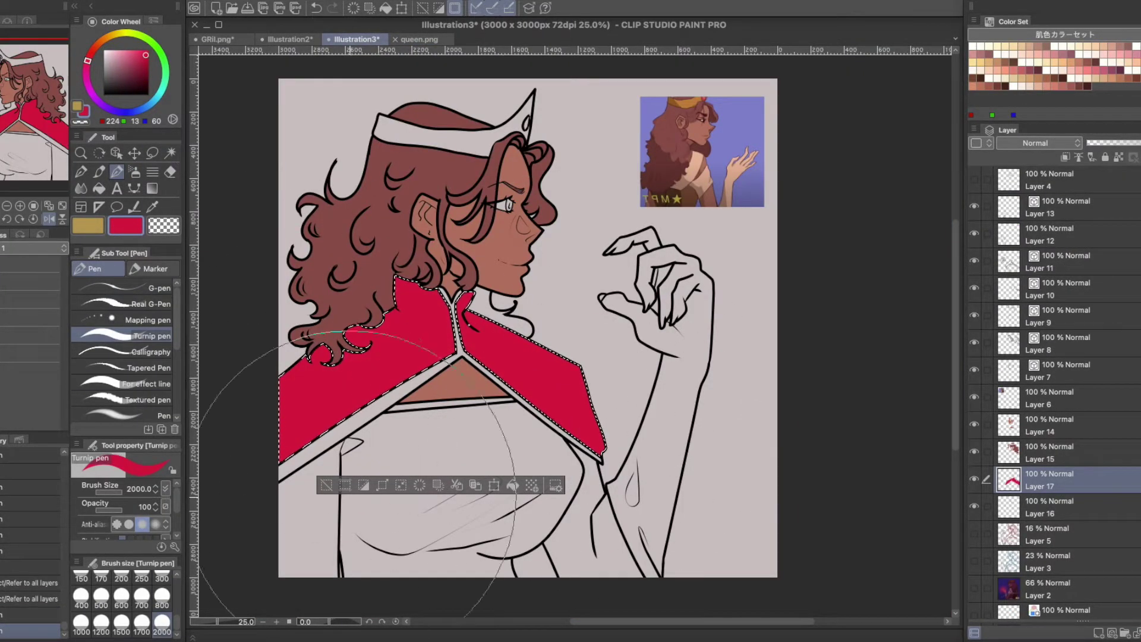
{"action": "key", "text": "ctrl+d"}
Sample the pale beige from queen.png and fill the auto-selected cape trim and chest band with it on Layer 17.
{"action": "left_click", "coordinate": [419, 39]}
{"action": "left_click", "coordinate": [605, 546], "text": "alt"}
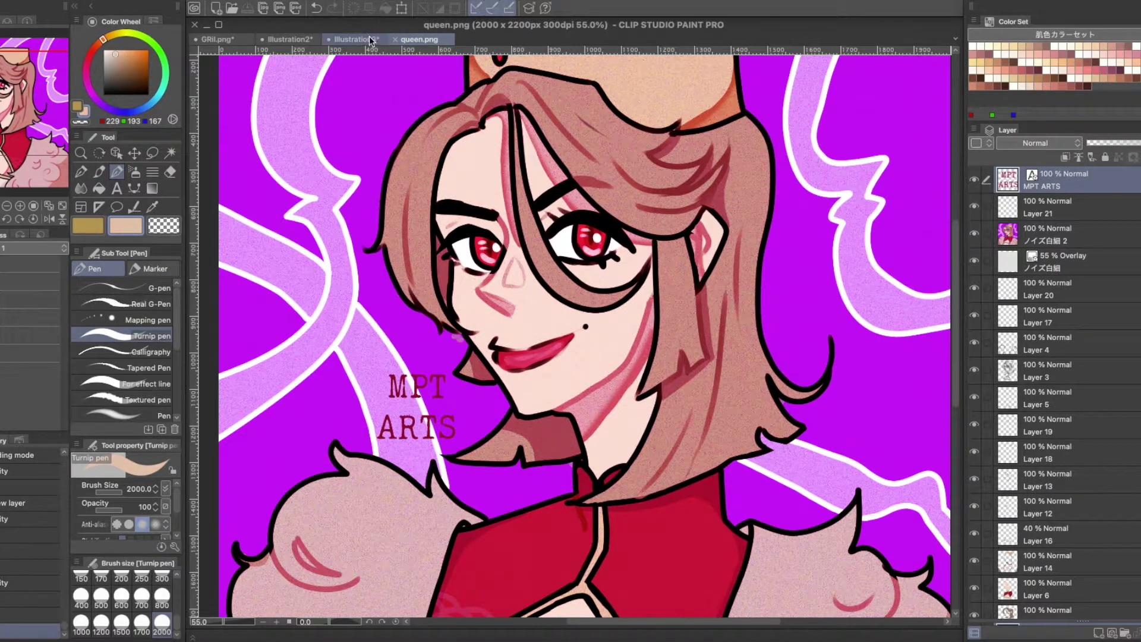
{"action": "left_click", "coordinate": [370, 40]}
{"action": "key", "text": "w"}
{"action": "left_click", "coordinate": [451, 380]}
{"action": "key", "text": "p"}
{"action": "left_click_drag", "start_coordinate": [535, 297], "coordinate": [291, 499]}
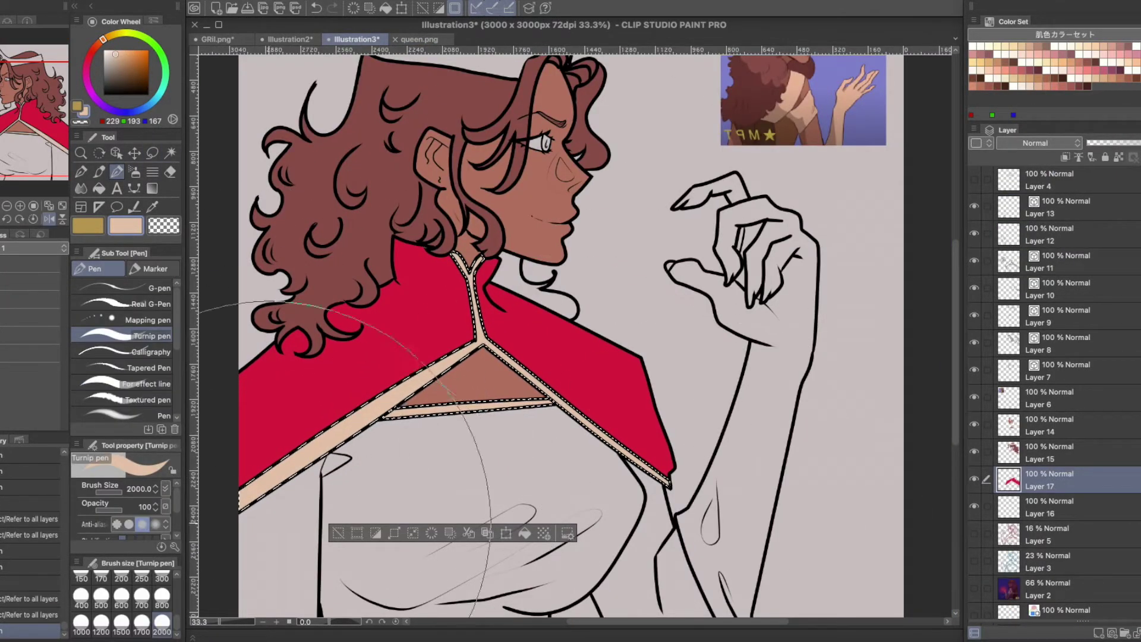
Clear the trim selection and fill the loose curl beneath the chin with the hair's reddish brown on Layer 15.
{"action": "key", "text": "ctrl+d"}
{"action": "left_click_drag", "start_coordinate": [743, 357], "coordinate": [564, 406]}
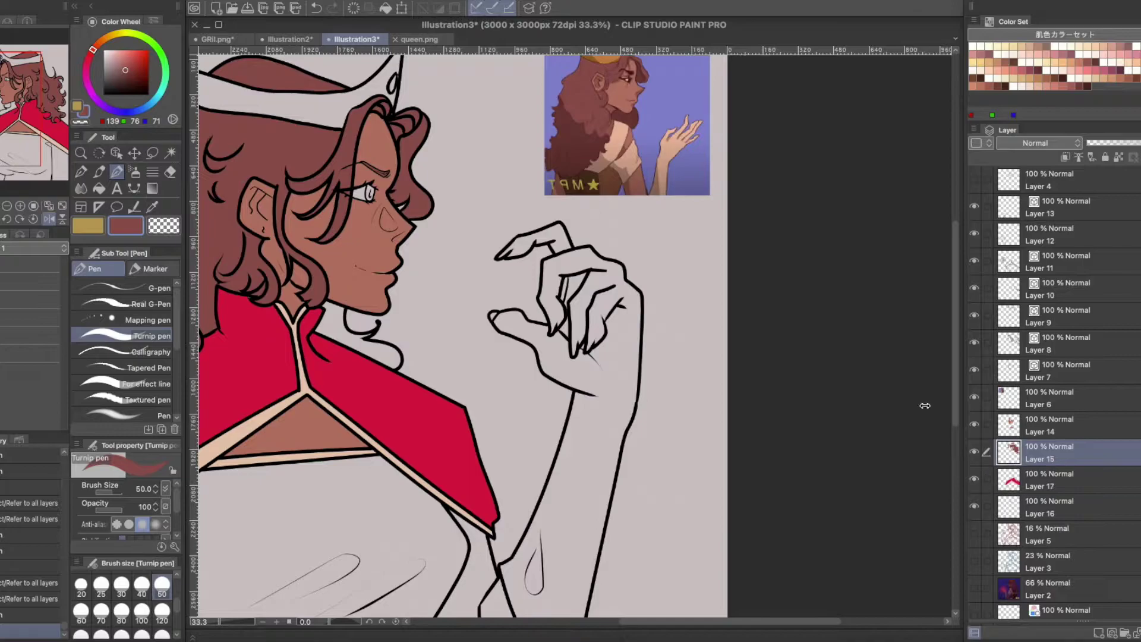
{"action": "key", "text": "p"}
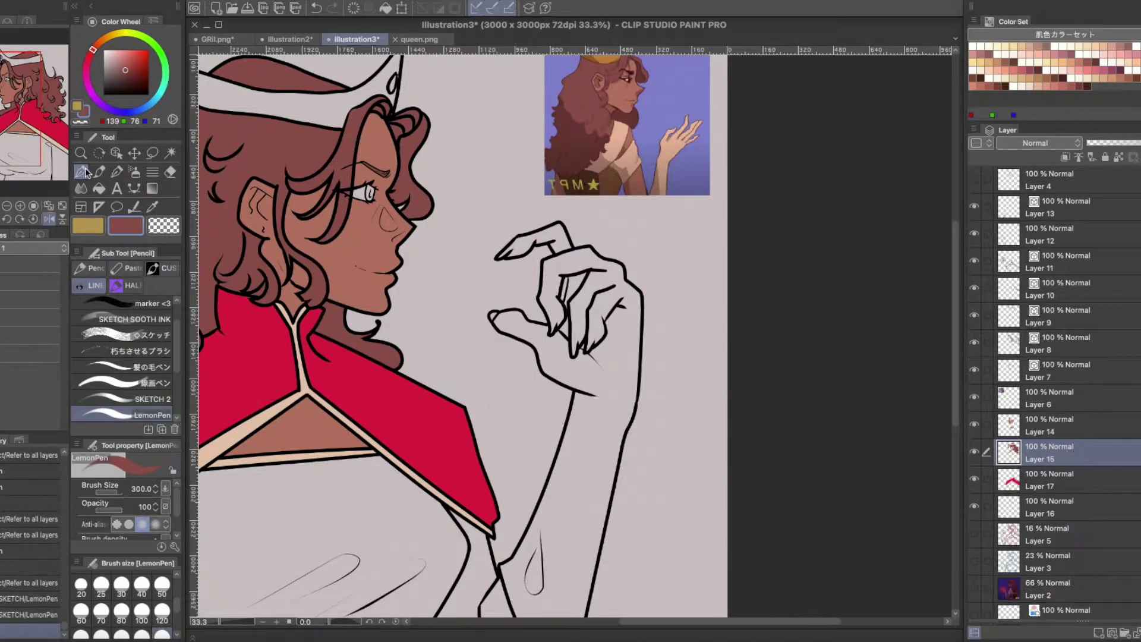
Auto-select the torso and upper-arm areas and fill them with light peach on Layer 15 using the Turnip pen at size 2000, then deselect.
{"action": "scroll", "coordinate": [393, 333], "scroll_direction": "down", "scroll_amount": 2}
{"action": "key", "text": "w"}
{"action": "scroll", "coordinate": [308, 378], "scroll_direction": "up", "scroll_amount": 1}
{"action": "left_click", "coordinate": [308, 378]}
{"action": "left_click", "coordinate": [580, 452], "text": "shift"}
{"action": "left_click", "coordinate": [116, 172]}
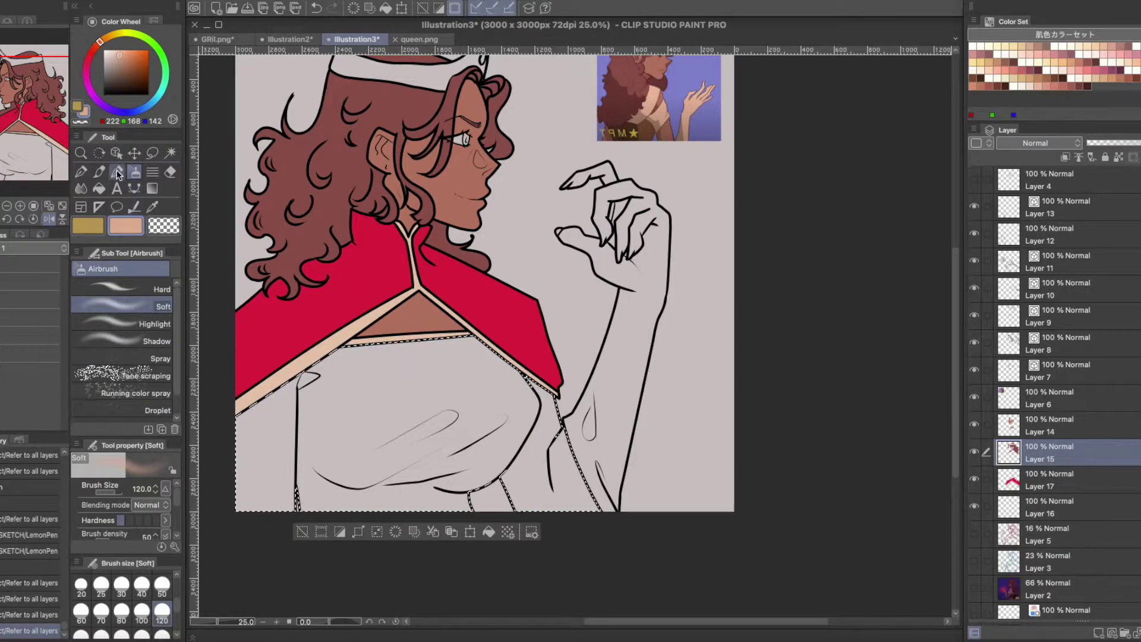
{"action": "scroll", "coordinate": [166, 624], "scroll_direction": "down", "scroll_amount": 1}
{"action": "left_click", "coordinate": [162, 621]}
{"action": "left_click_drag", "start_coordinate": [535, 372], "coordinate": [387, 452]}
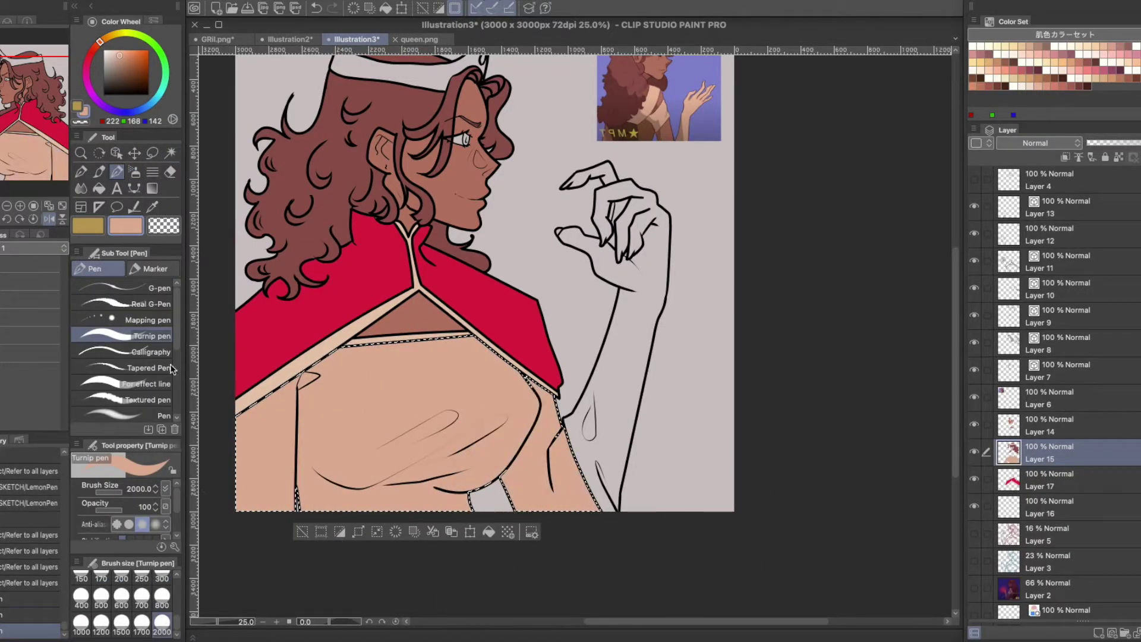
{"action": "left_click", "coordinate": [302, 531]}
Add a new layer below Layer 17 and fill the auto-selected crown band with the trim's pale beige, then deselect.
{"action": "left_click_drag", "start_coordinate": [47, 146], "coordinate": [47, 138]}
{"action": "key", "text": "ctrl+shift+n"}
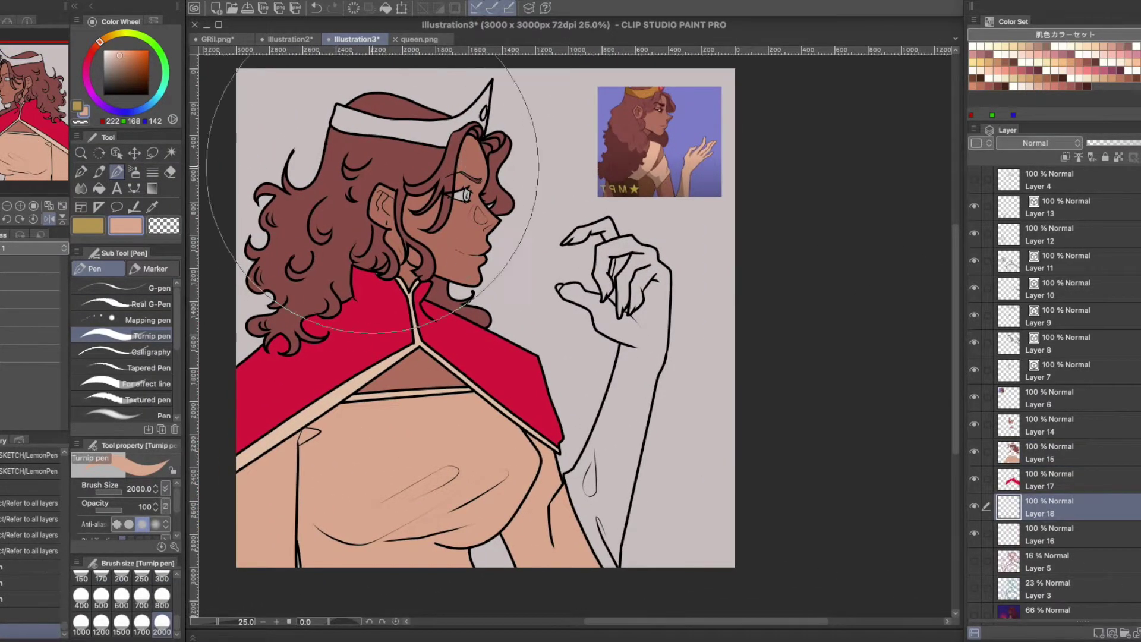
{"action": "key", "text": "w"}
{"action": "left_click", "coordinate": [392, 126]}
{"action": "key", "text": "p"}
{"action": "left_click_drag", "start_coordinate": [350, 118], "coordinate": [476, 110]}
{"action": "key", "text": "ctrl+d"}
Auto-select the teardrop jewel on the crown and paint it with the cape's red using the LemonPen at size 50, then deselect.
{"action": "scroll", "coordinate": [416, 267], "scroll_direction": "up", "scroll_amount": 3}
{"action": "scroll", "coordinate": [161, 600], "scroll_direction": "up", "scroll_amount": 1}
{"action": "left_click", "coordinate": [162, 588]}
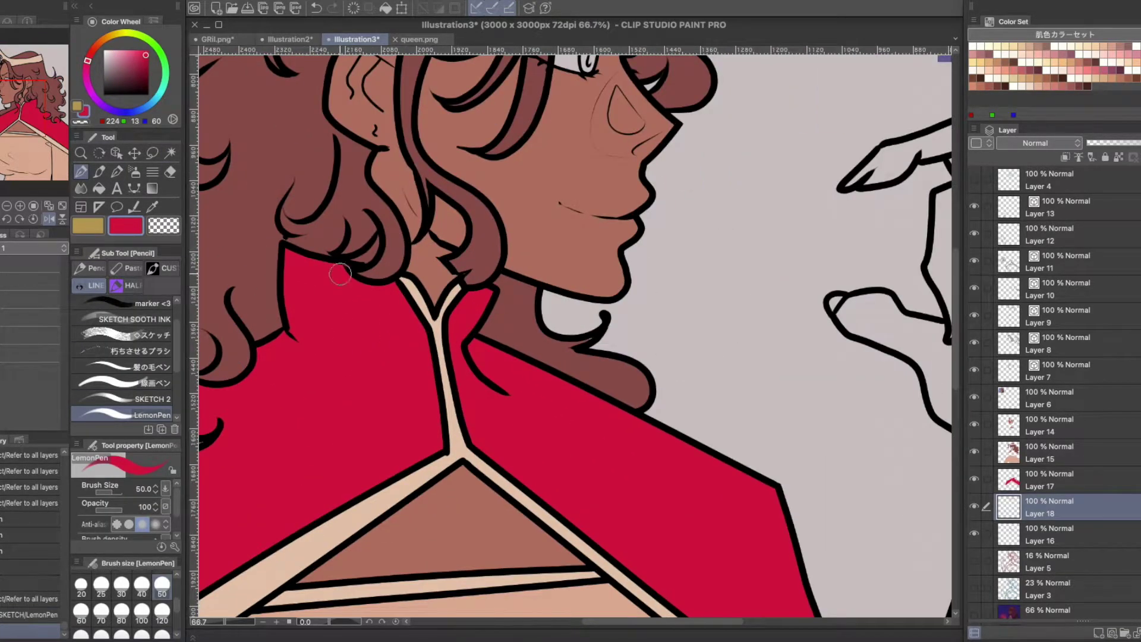
{"action": "left_click_drag", "start_coordinate": [24, 71], "coordinate": [6, 46]}
{"action": "scroll", "coordinate": [508, 184], "scroll_direction": "up", "scroll_amount": 3}
{"action": "left_click", "coordinate": [508, 184]}
{"action": "key", "text": "ctrl+z"}
{"action": "left_click", "coordinate": [116, 172]}
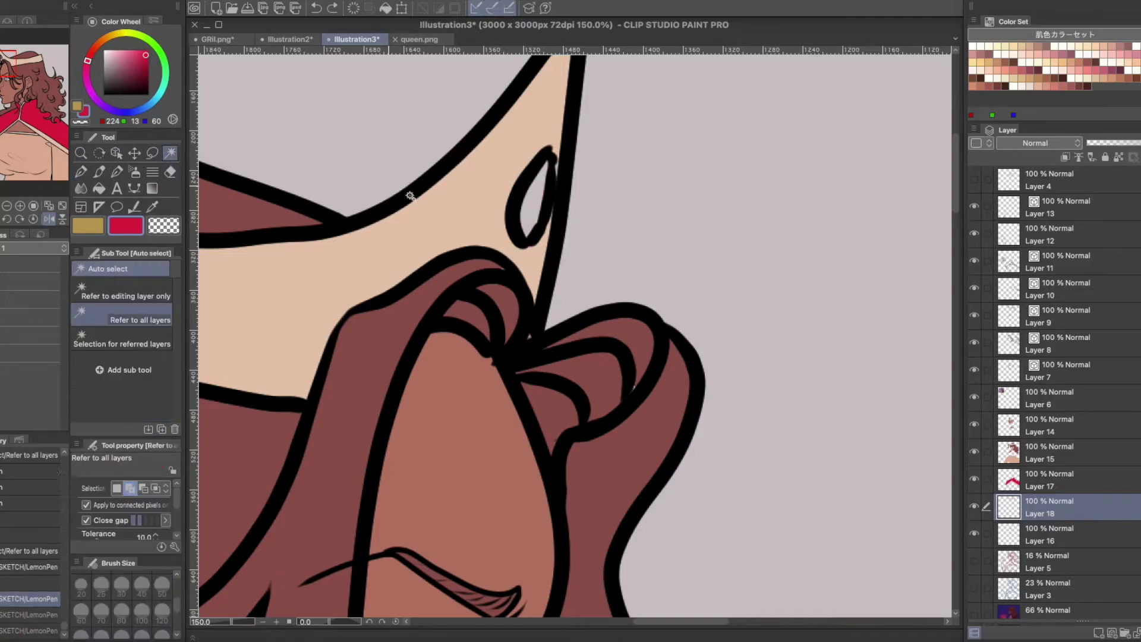
{"action": "left_click", "coordinate": [531, 196]}
{"action": "key", "text": "p"}
{"action": "left_click", "coordinate": [407, 173], "text": "alt"}
{"action": "key", "text": "ctrl+d"}
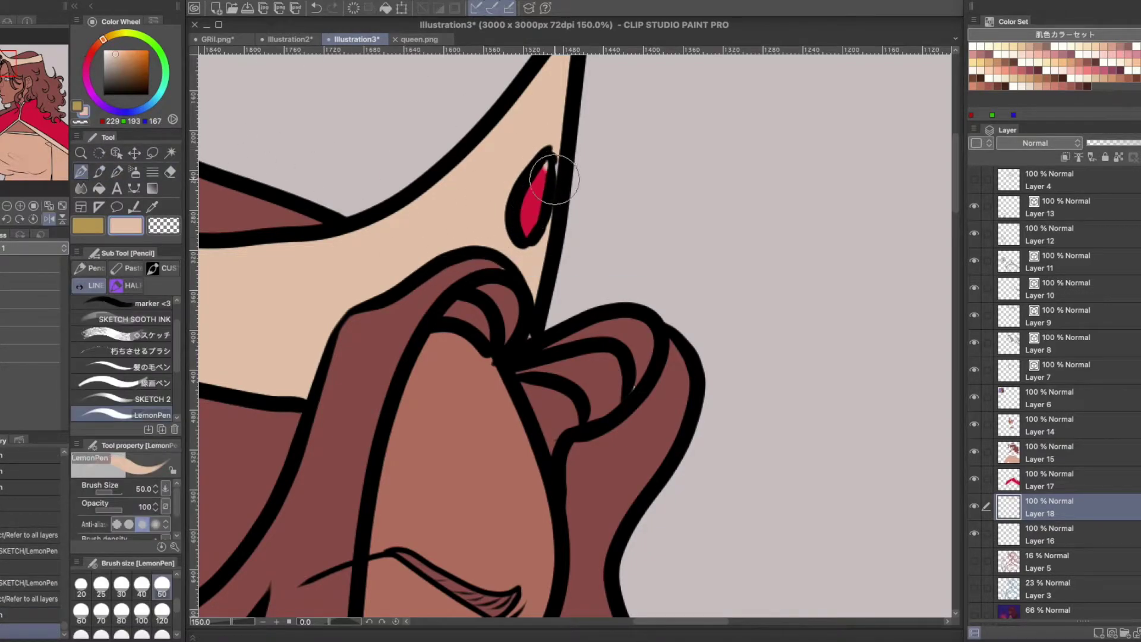
Touch up the tiny unpainted gaps at the jewel and where the crown meets the forelock with the LemonPen at size 7.
{"action": "left_click", "coordinate": [162, 584]}
{"action": "left_click", "coordinate": [523, 330]}
{"action": "left_click", "coordinate": [550, 348], "text": "alt"}
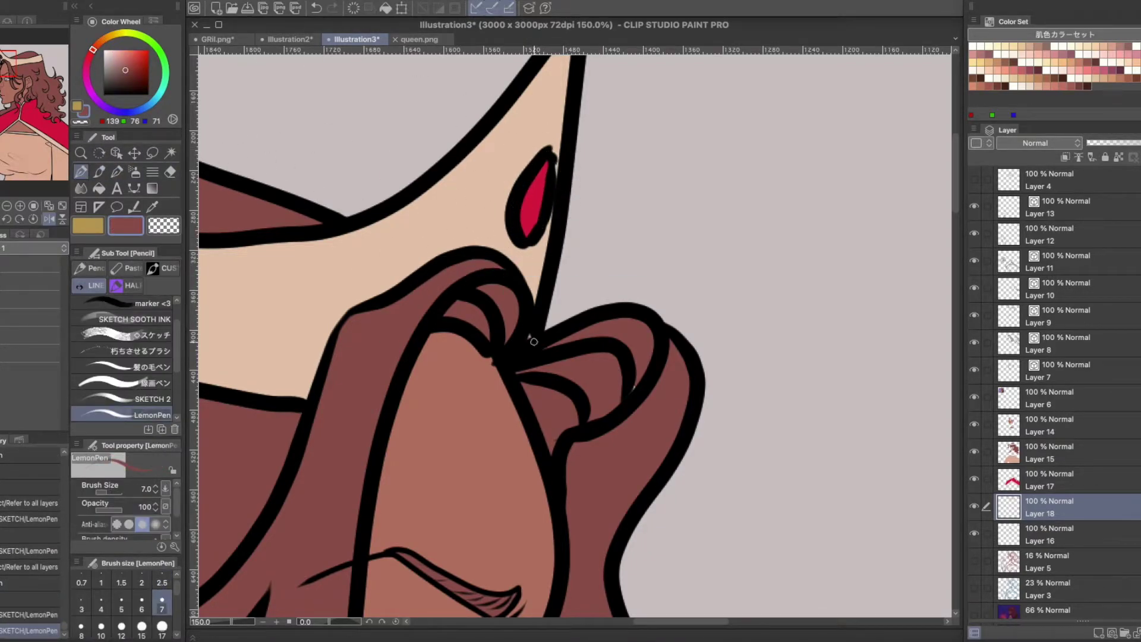
{"action": "scroll", "coordinate": [635, 389], "scroll_direction": "down", "scroll_amount": 5}
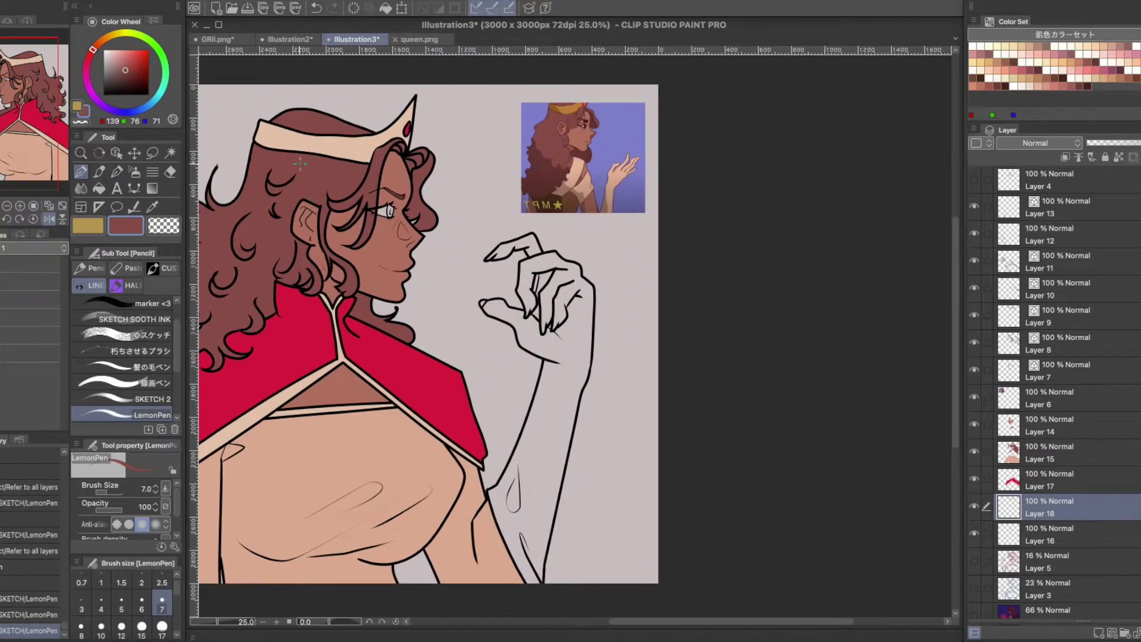
Auto-select the raised hand and forearm and fill them with pale pinkish beige on Layer 18 using the Turnip pen, then deselect.
{"action": "key", "text": "w"}
{"action": "left_click", "coordinate": [559, 267]}
{"action": "scroll", "coordinate": [559, 268], "scroll_direction": "up", "scroll_amount": 3}
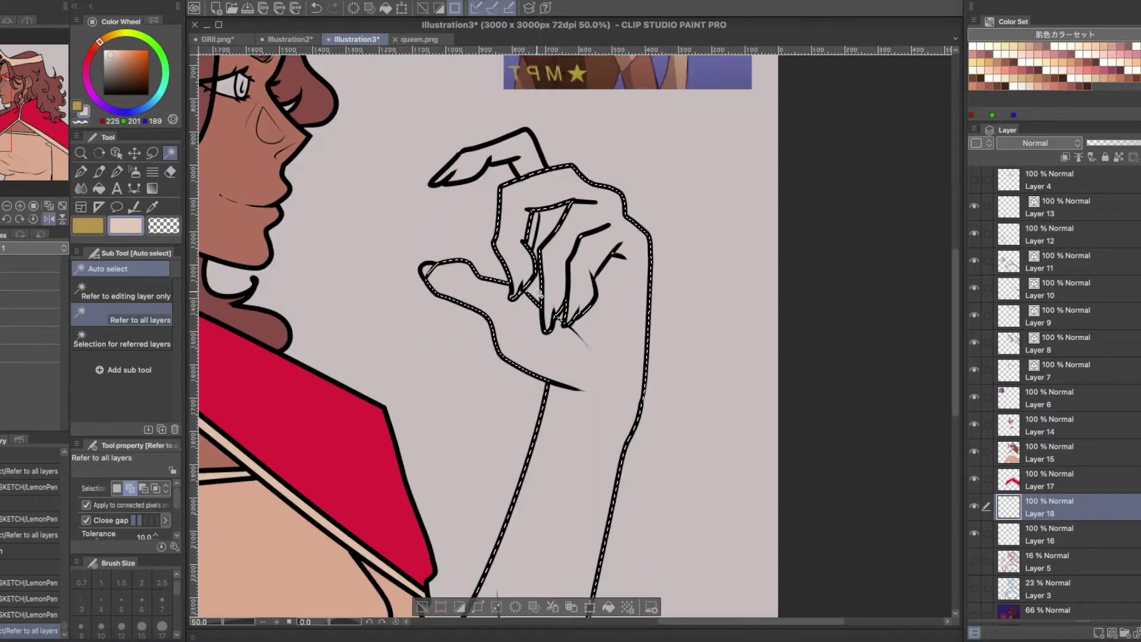
{"action": "scroll", "coordinate": [491, 100], "scroll_direction": "down", "scroll_amount": 4}
{"action": "key", "text": "p"}
{"action": "left_click_drag", "start_coordinate": [535, 154], "coordinate": [517, 404]}
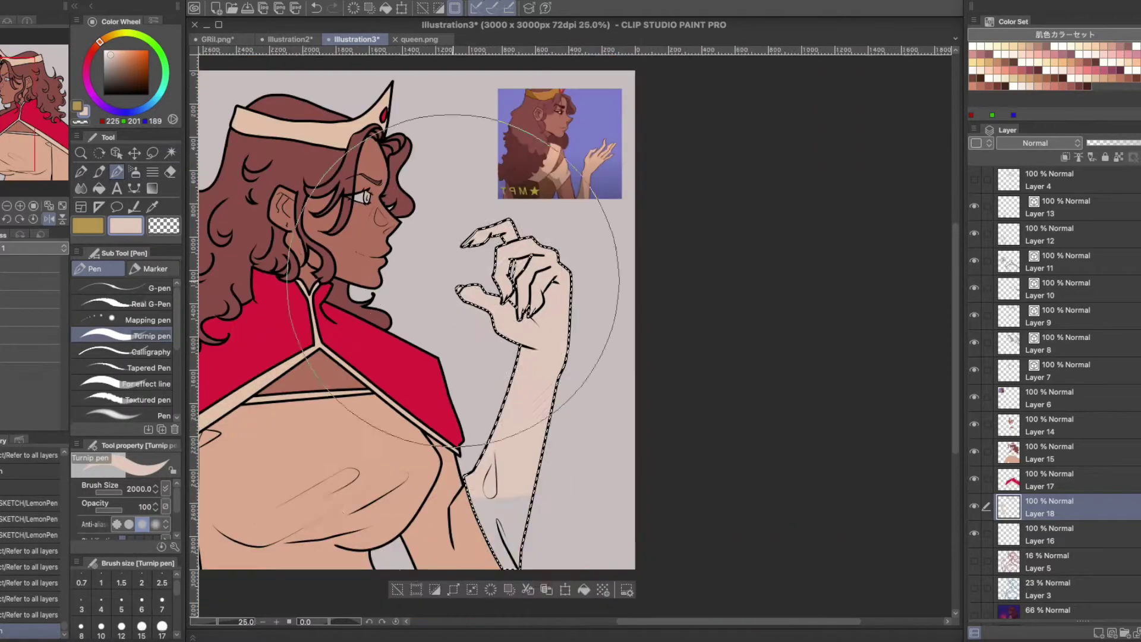
{"action": "key", "text": "ctrl+d"}
Sample the brown skin colour from the chest and fill the auto-selected upper arms with it on Layer 14, then deselect.
{"action": "left_click_drag", "start_coordinate": [256, 350], "coordinate": [358, 377]}
{"action": "left_click", "coordinate": [358, 376], "text": "alt"}
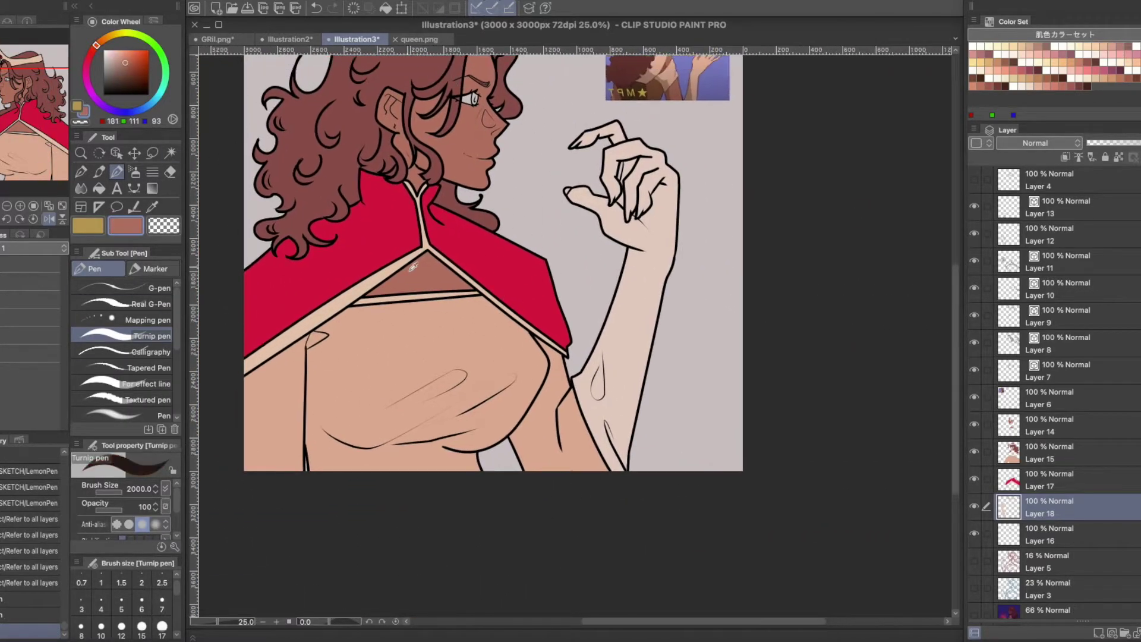
{"action": "left_click", "coordinate": [1010, 428]}
{"action": "key", "text": "w"}
{"action": "left_click", "coordinate": [510, 433]}
{"action": "left_click", "coordinate": [118, 172]}
{"action": "left_click_drag", "start_coordinate": [255, 452], "coordinate": [368, 428]}
{"action": "left_click_drag", "start_coordinate": [27, 116], "coordinate": [20, 127]}
{"action": "left_click_drag", "start_coordinate": [296, 586], "coordinate": [293, 499]}
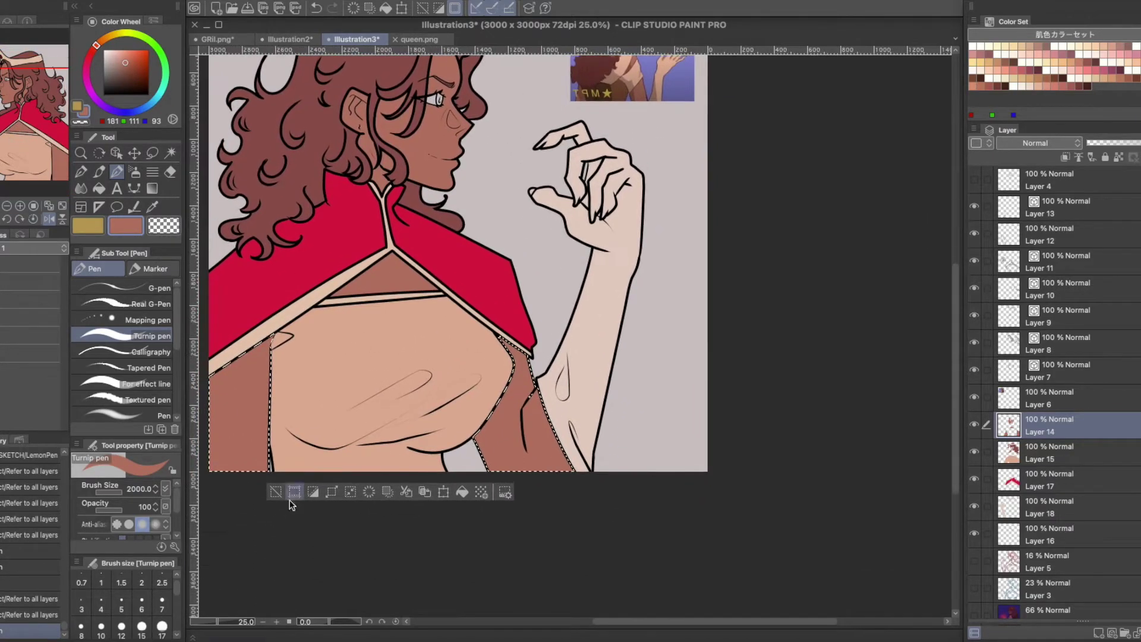
{"action": "left_click", "coordinate": [279, 491]}
Lock transparent pixels on Layer 18 and recolour the raised hand and forearm with the torso's light peach.
{"action": "left_click", "coordinate": [1049, 507]}
{"action": "left_click_drag", "start_coordinate": [594, 238], "coordinate": [624, 344]}
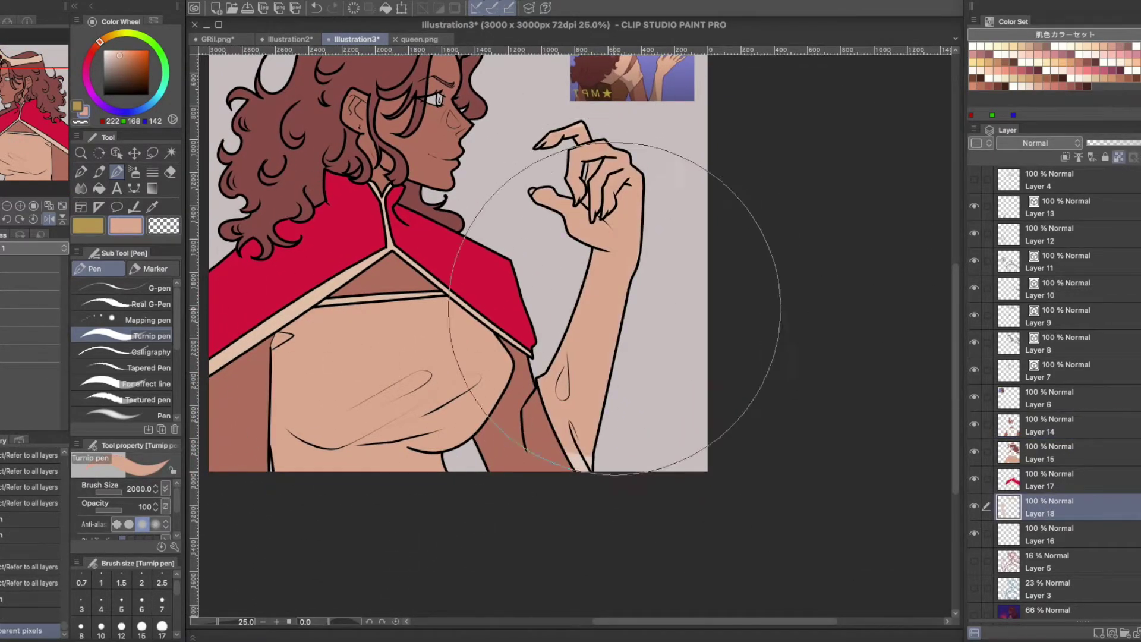
{"action": "left_click_drag", "start_coordinate": [21, 132], "coordinate": [20, 123]}
Paint the eyeball white and the iris in the cape's red on Layer 16 with the Turnip pen at size 17.
{"action": "left_click", "coordinate": [1049, 534]}
{"action": "left_click", "coordinate": [104, 50]}
{"action": "left_click", "coordinate": [162, 621]}
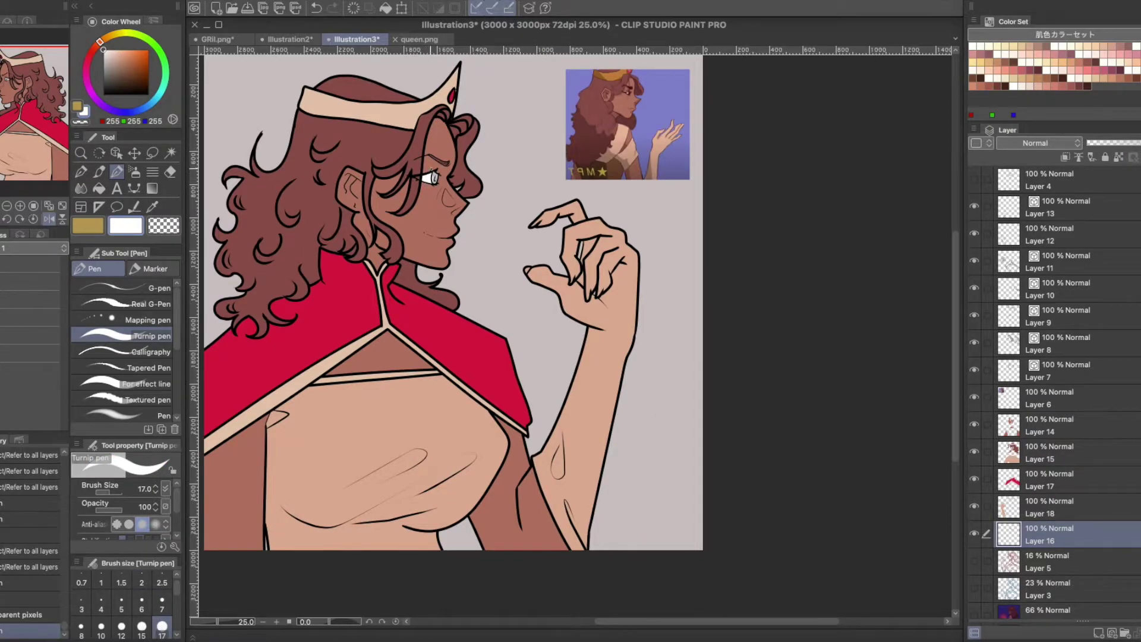
{"action": "left_click", "coordinate": [290, 339], "text": "alt"}
{"action": "scroll", "coordinate": [435, 177], "scroll_direction": "up", "scroll_amount": 4}
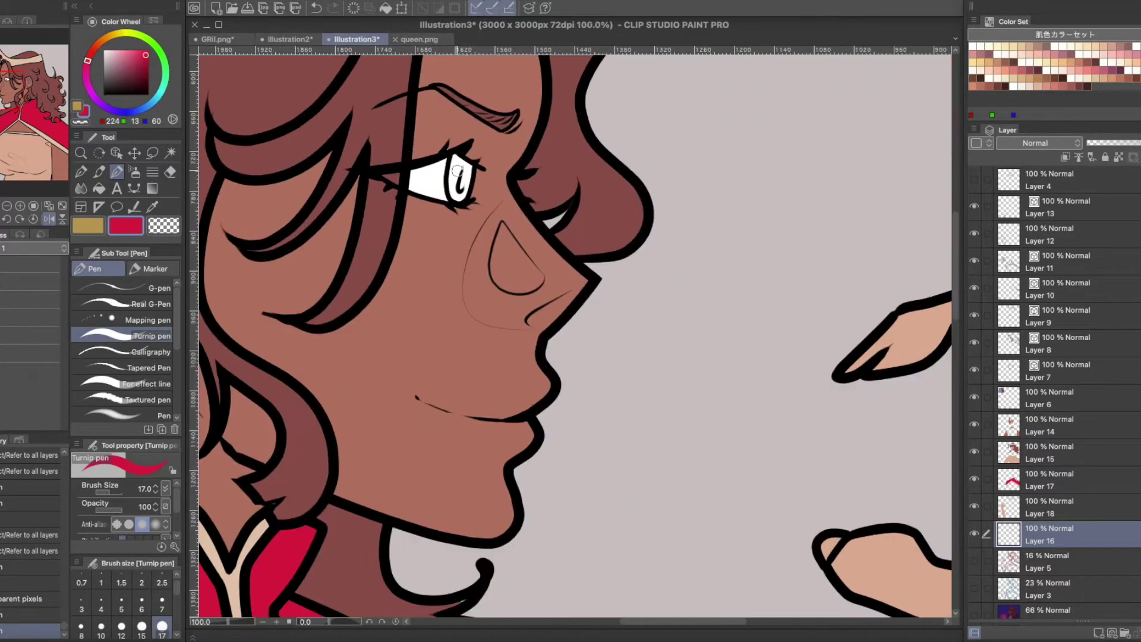
{"action": "left_click_drag", "start_coordinate": [464, 194], "coordinate": [461, 170]}
{"action": "left_click", "coordinate": [444, 254], "text": "alt"}
{"action": "scroll", "coordinate": [431, 128], "scroll_direction": "down", "scroll_amount": 4}
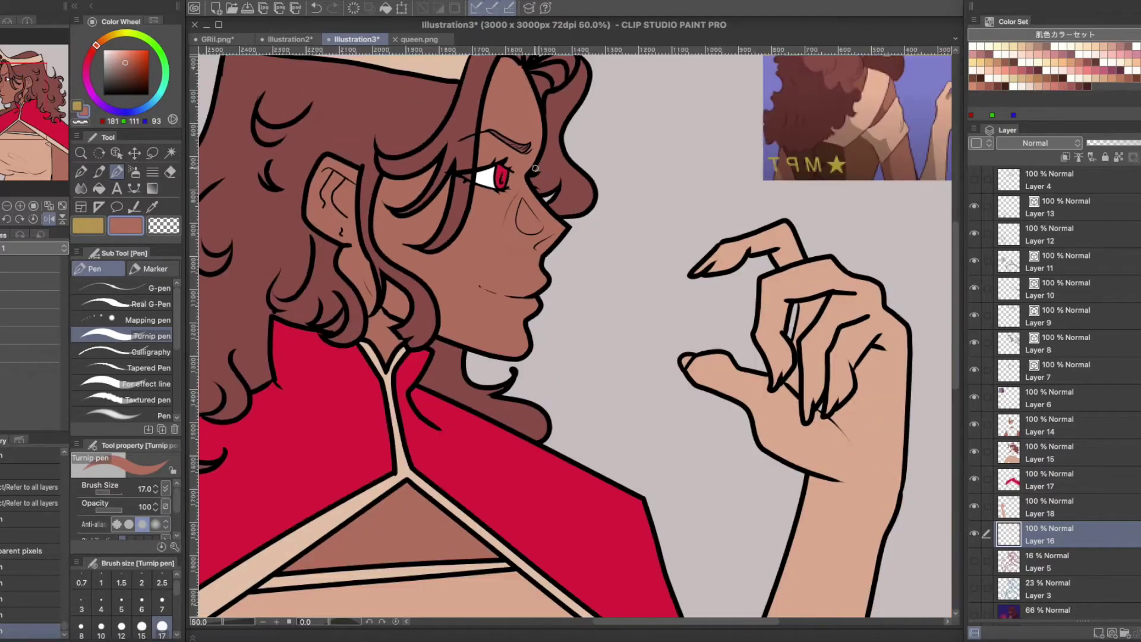
{"action": "left_click", "coordinate": [675, 289], "text": "alt"}
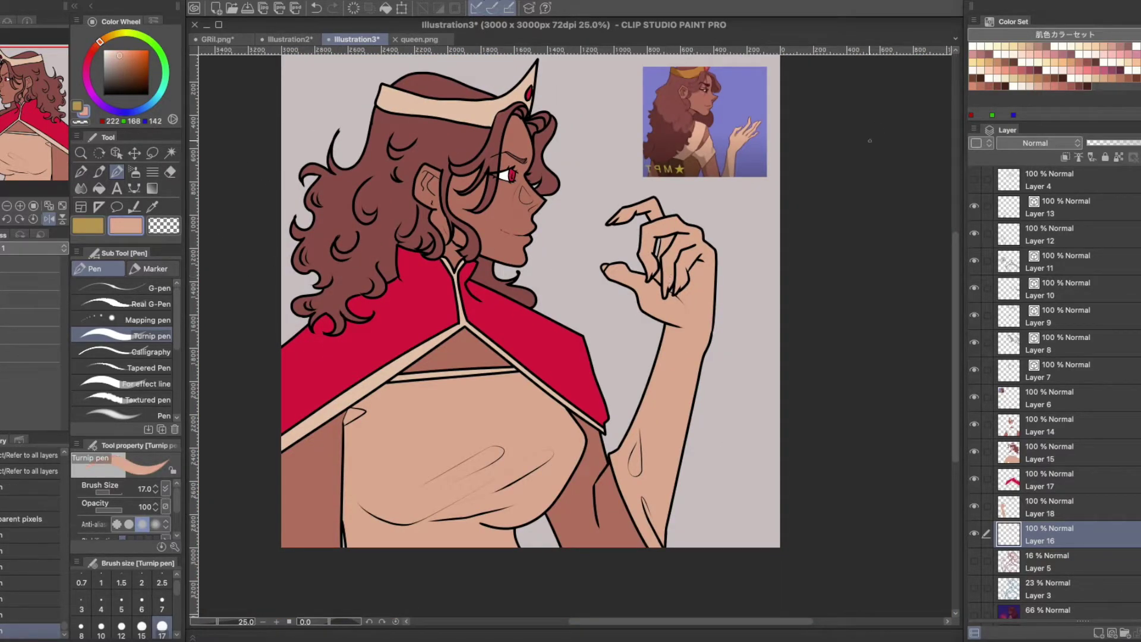
Add a layer above Layer 6, and fill another new layer beneath the flat colours with the periwinkle blue sampled from the reference's background.
{"action": "left_click", "coordinate": [1081, 208]}
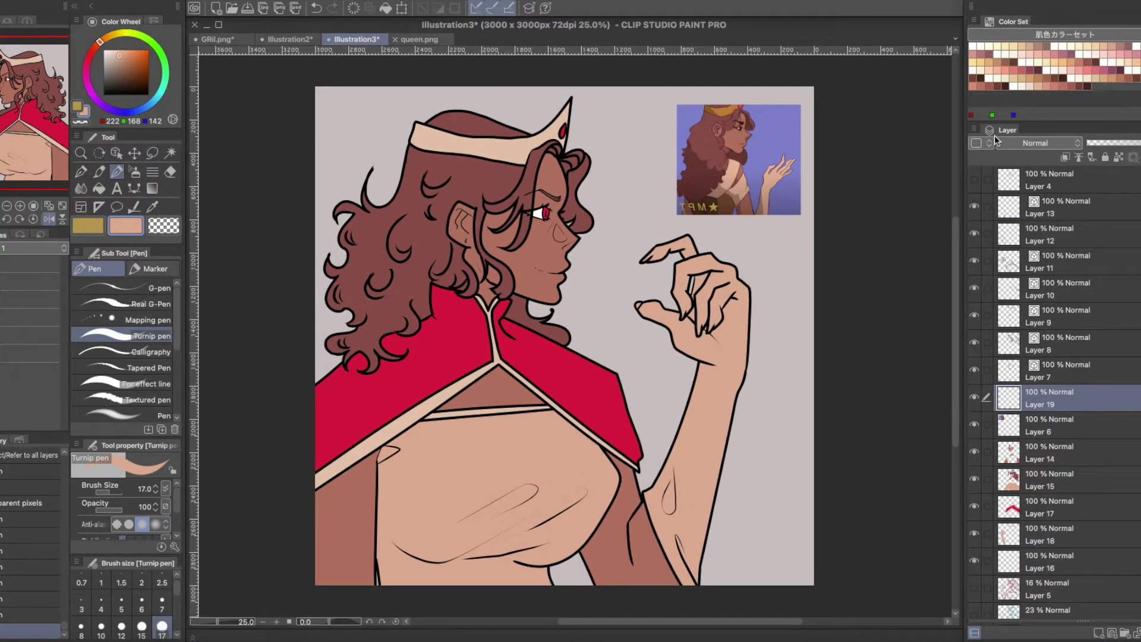
{"action": "left_click", "coordinate": [1010, 143]}
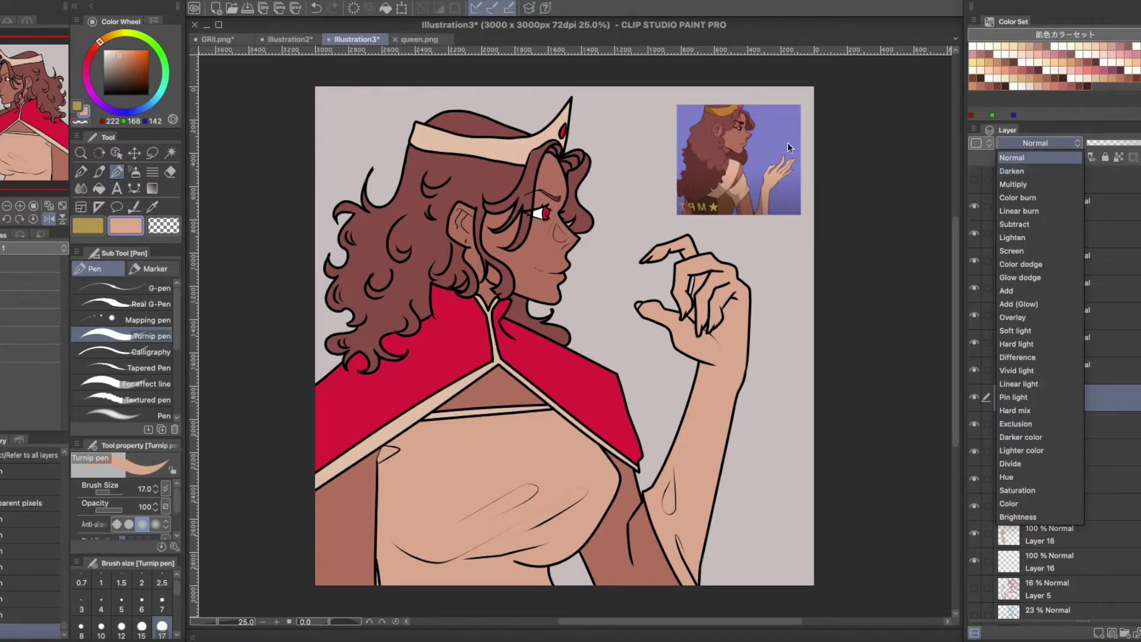
{"action": "left_click", "coordinate": [787, 142], "text": "alt"}
{"action": "left_click", "coordinate": [1046, 589]}
{"action": "scroll", "coordinate": [1070, 595], "scroll_direction": "down", "scroll_amount": 3}
{"action": "left_click", "coordinate": [1098, 632]}
{"action": "key", "text": "p"}
{"action": "mouse_move", "coordinate": [820, 565]}
{"action": "left_mouse_down"}
{"action": "mouse_move", "coordinate": [687, 472]}
{"action": "mouse_move", "coordinate": [688, 216]}
{"action": "mouse_move", "coordinate": [416, 179]}
{"action": "left_mouse_up"}
Merge the line-art layers from Layer 7 up to Layer 13 into a single layer.
{"action": "scroll", "coordinate": [1098, 334], "scroll_direction": "up", "scroll_amount": 3}
{"action": "left_click", "coordinate": [1058, 370]}
{"action": "left_click", "coordinate": [1058, 207], "text": "shift"}
{"action": "key", "text": "ctrl+e"}
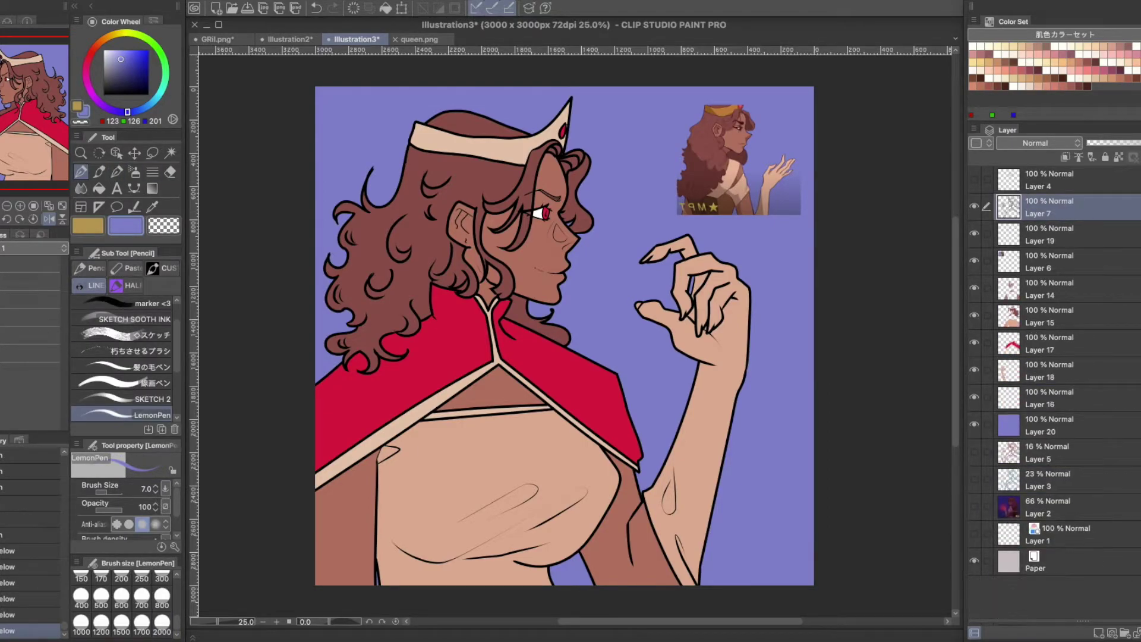
Merge the line art into Layer 19, lock its transparent pixels and recolour the inner curl lines dark maroon with the LemonPen at size 50.
{"action": "scroll", "coordinate": [443, 189], "scroll_direction": "up", "scroll_amount": 2}
{"action": "left_click", "coordinate": [444, 189], "text": "alt"}
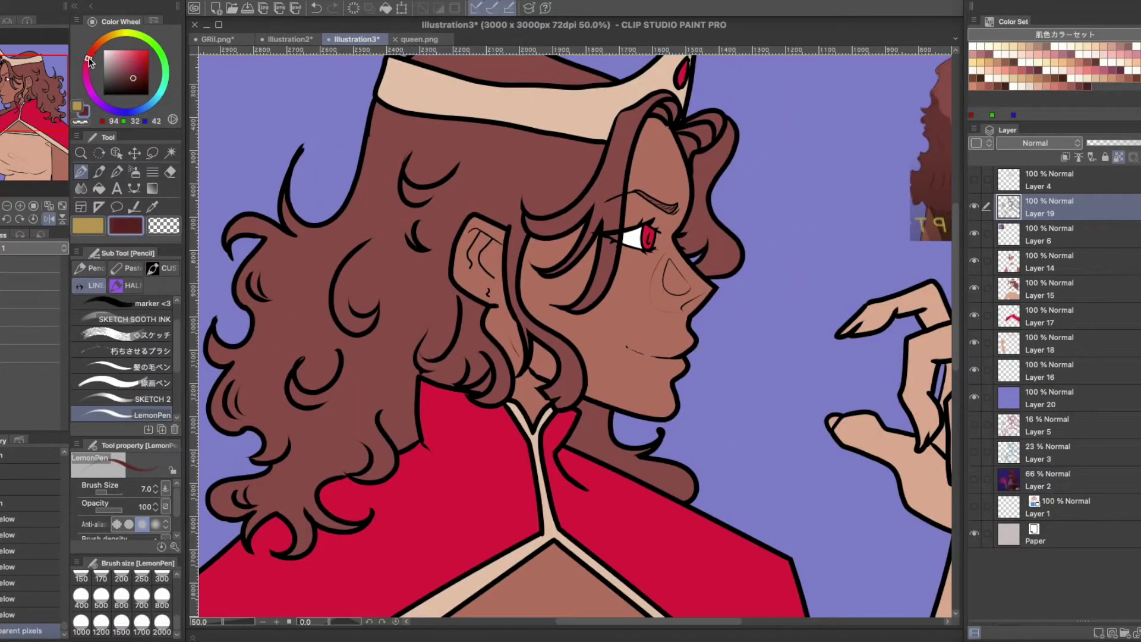
{"action": "scroll", "coordinate": [164, 586], "scroll_direction": "up", "scroll_amount": 3}
{"action": "left_click", "coordinate": [162, 586]}
{"action": "left_click_drag", "start_coordinate": [300, 360], "coordinate": [287, 379]}
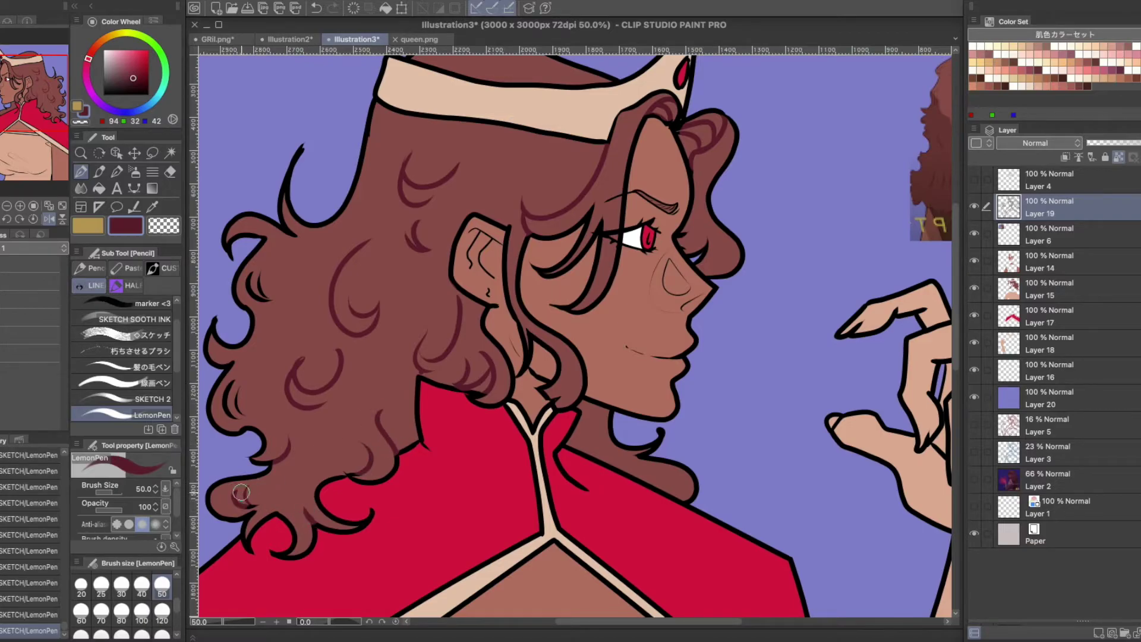
Recolour the fold line beside the cape's collar with a dark crimson based on the cape's red.
{"action": "key", "text": "ctrl+minus"}
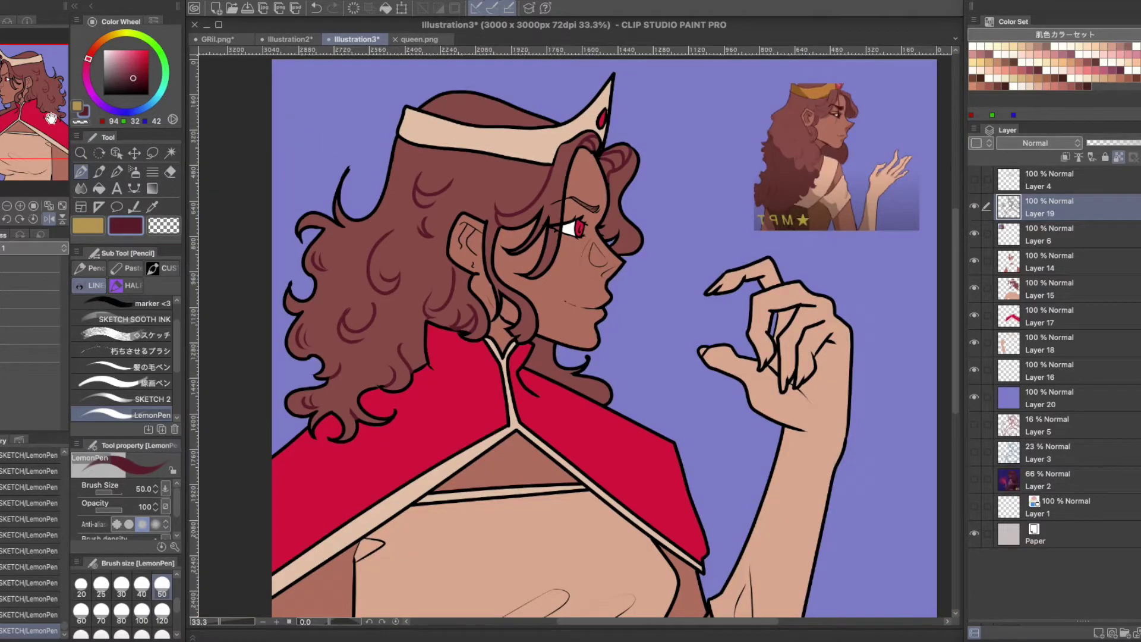
{"action": "left_click_drag", "start_coordinate": [57, 122], "coordinate": [57, 133]}
{"action": "left_click", "coordinate": [421, 275], "text": "alt"}
{"action": "key", "text": "ctrl+plus"}
{"action": "left_click_drag", "start_coordinate": [502, 248], "coordinate": [521, 276]}
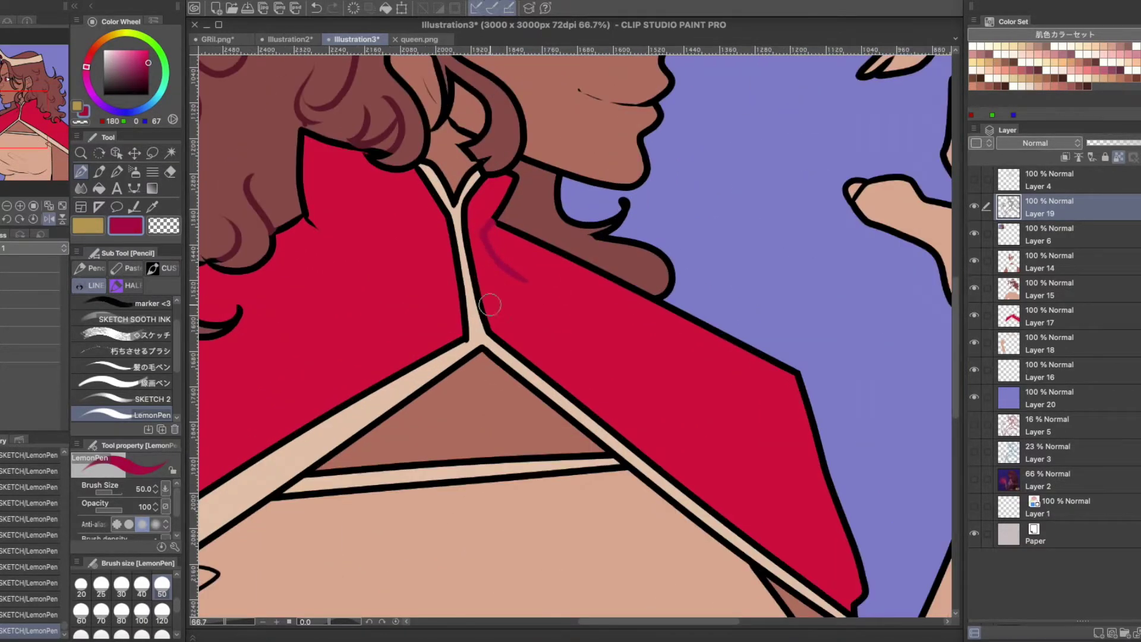
Recolour the short line where the cape trim meets the chest band with a darker, redder tone of the trim colour.
{"action": "left_click", "coordinate": [431, 346], "text": "alt"}
{"action": "left_click_drag", "start_coordinate": [102, 38], "coordinate": [98, 43]}
{"action": "key", "text": "ctrl+plus"}
{"action": "left_click_drag", "start_coordinate": [419, 404], "coordinate": [392, 415]}
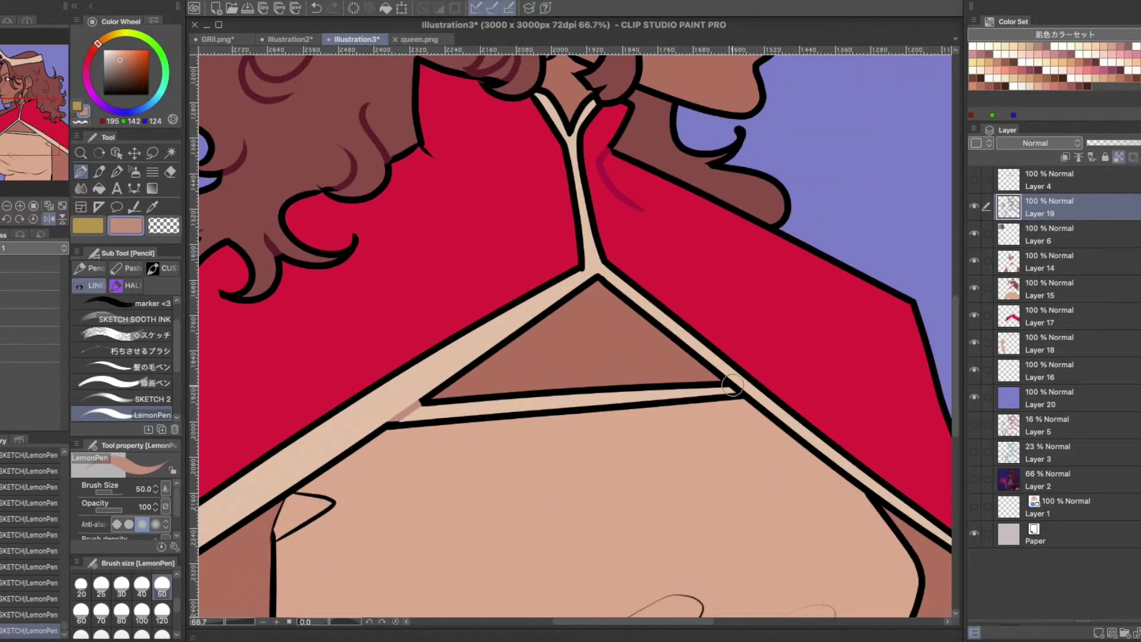
Recolour the chest, armpit and forearm crease lines terracotta with the LemonPen at size 120.
{"action": "key", "text": "ctrl+minus"}
{"action": "key", "text": "ctrl+minus"}
{"action": "key", "text": "ctrl+minus"}
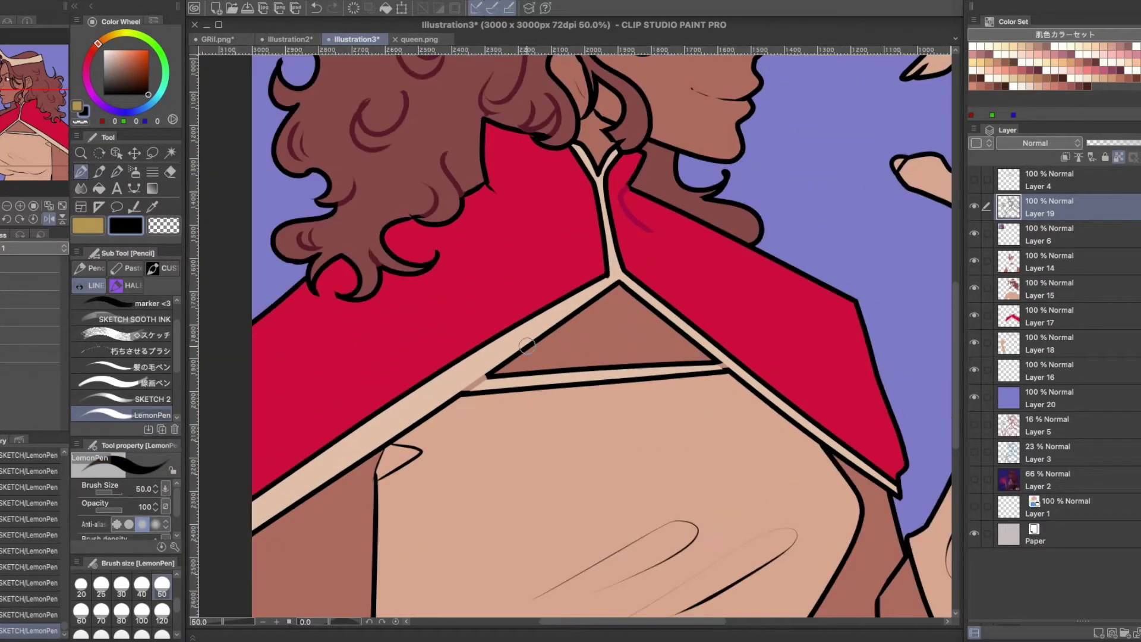
{"action": "key", "text": "ctrl+plus"}
{"action": "left_click", "coordinate": [467, 321], "text": "alt"}
{"action": "left_click", "coordinate": [126, 61]}
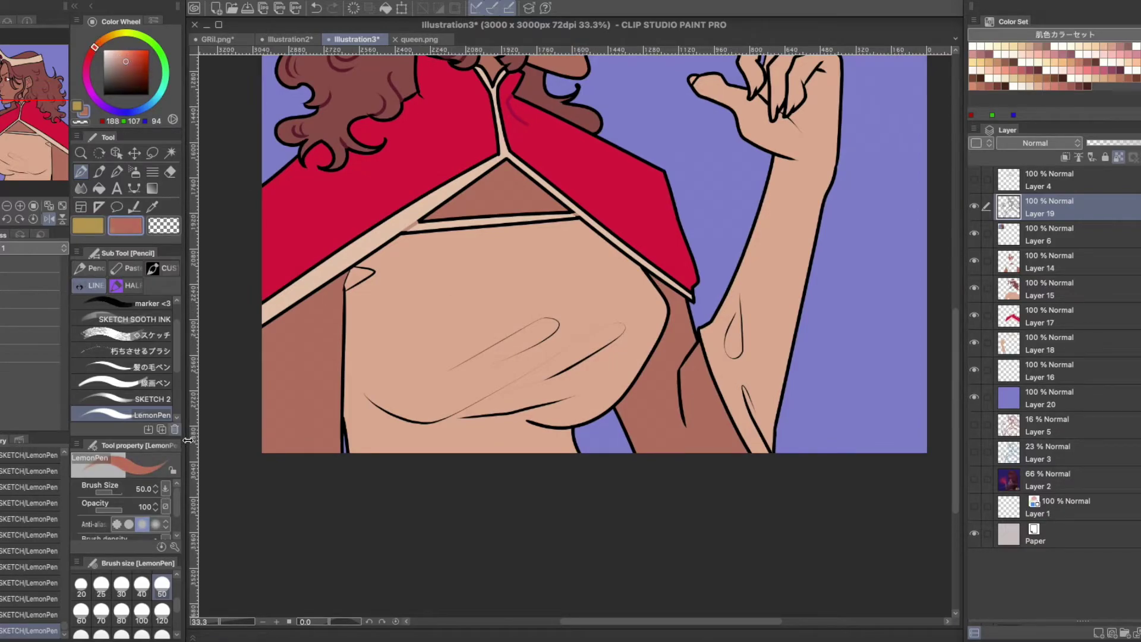
{"action": "key", "text": "bracketright"}
{"action": "key", "text": "bracketright"}
{"action": "key", "text": "bracketright"}
{"action": "key", "text": "bracketright"}
{"action": "key", "text": "bracketright"}
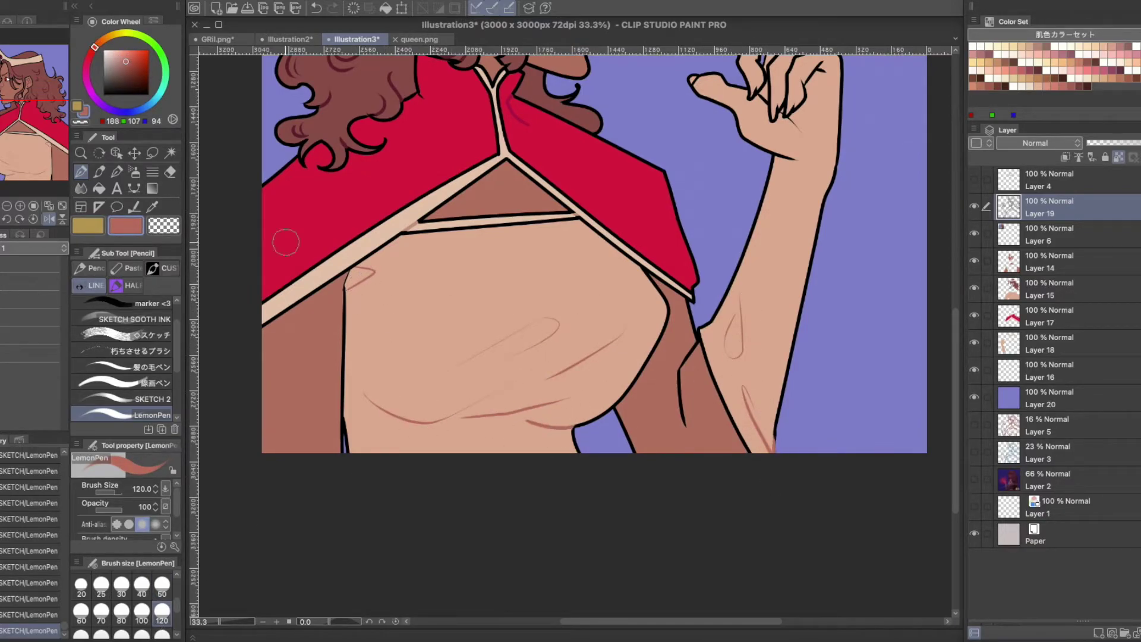
Recolour the inner finger, fingernail and knuckle lines of the raised hand terracotta, reducing the LemonPen to size 17 for the details.
{"action": "scroll", "coordinate": [813, 469], "scroll_direction": "up", "scroll_amount": 2}
{"action": "left_click", "coordinate": [730, 394], "text": "alt"}
{"action": "left_click", "coordinate": [722, 410], "text": "alt"}
{"action": "scroll", "coordinate": [275, 300], "scroll_direction": "up", "scroll_amount": 10}
{"action": "mouse_move", "coordinate": [611, 262]}
{"action": "left_mouse_down"}
{"action": "mouse_move", "coordinate": [556, 395]}
{"action": "mouse_move", "coordinate": [539, 296]}
{"action": "left_mouse_up"}
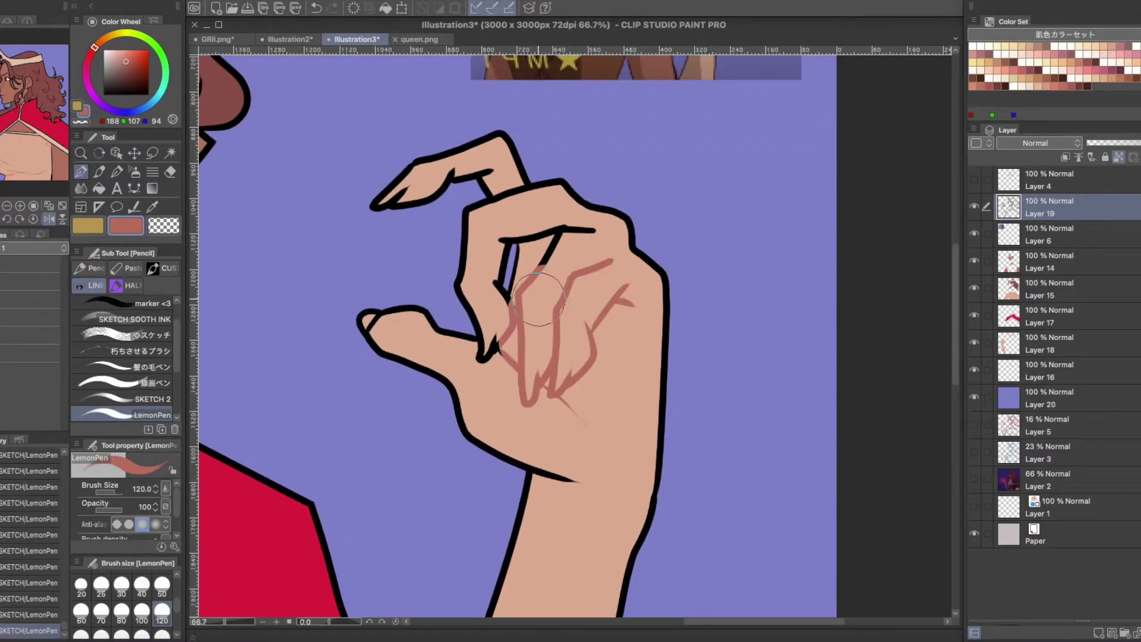
{"action": "left_click_drag", "start_coordinate": [513, 355], "coordinate": [406, 302]}
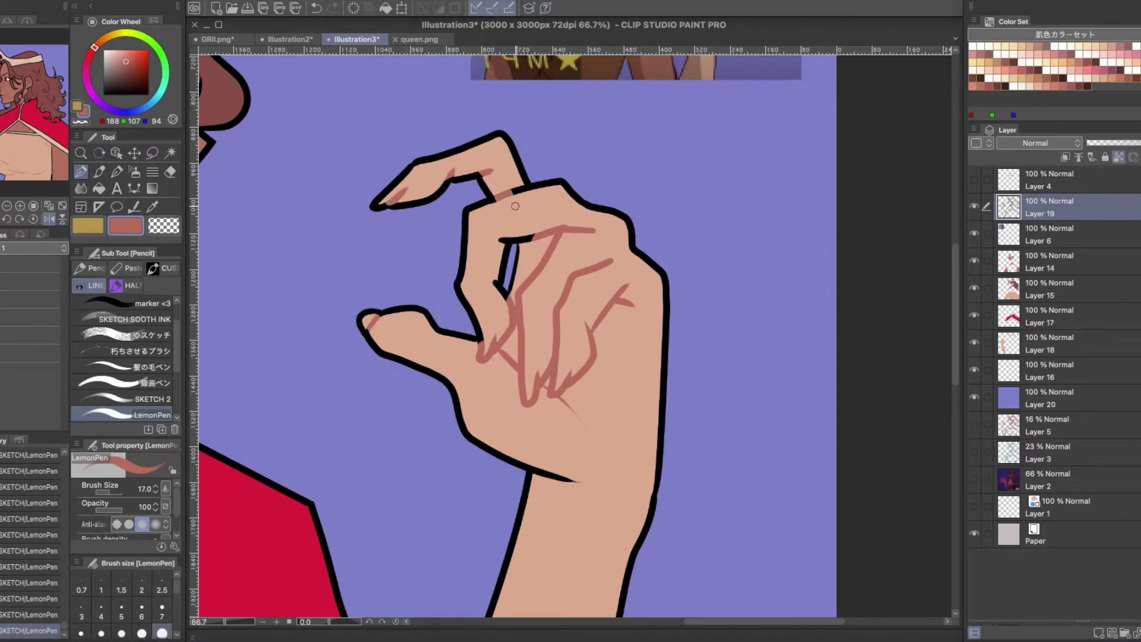
Recolour the inner ear, mouth and nose lines of the face dark reddish brown with the LemonPen at size 17.
{"action": "scroll", "coordinate": [503, 237], "scroll_direction": "down", "scroll_amount": 3}
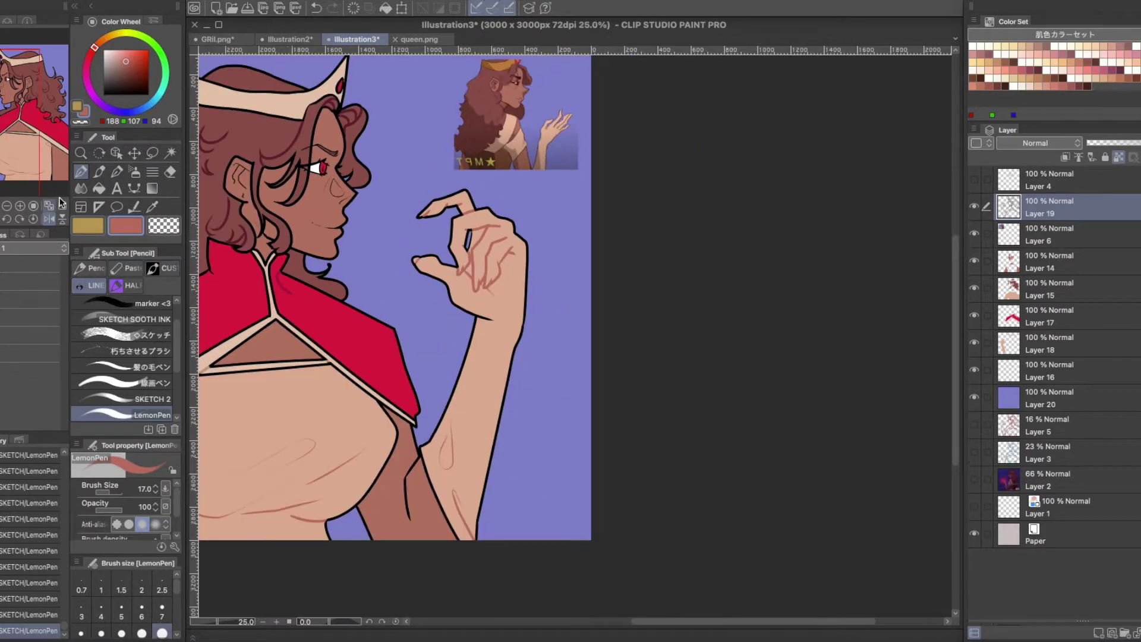
{"action": "scroll", "coordinate": [476, 268], "scroll_direction": "up", "scroll_amount": 3}
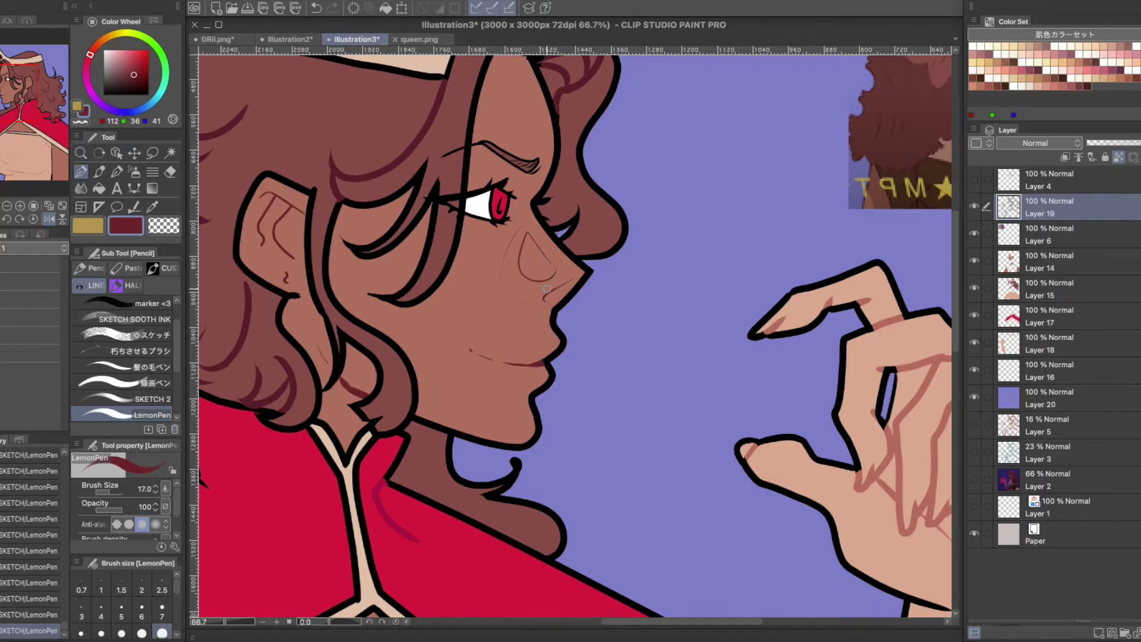
{"action": "scroll", "coordinate": [349, 91], "scroll_direction": "down", "scroll_amount": 4}
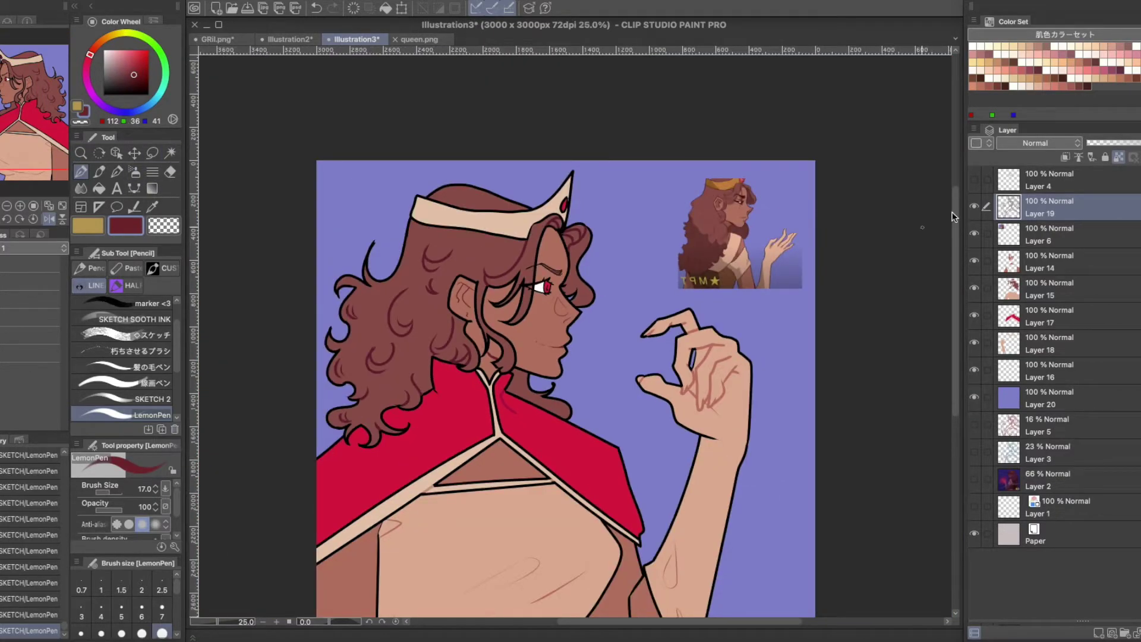
Recolour the eyebrow's inner lines dark red with the LemonPen at size 7.
{"action": "left_click", "coordinate": [162, 612]}
{"action": "scroll", "coordinate": [538, 288], "scroll_direction": "up", "scroll_amount": 5}
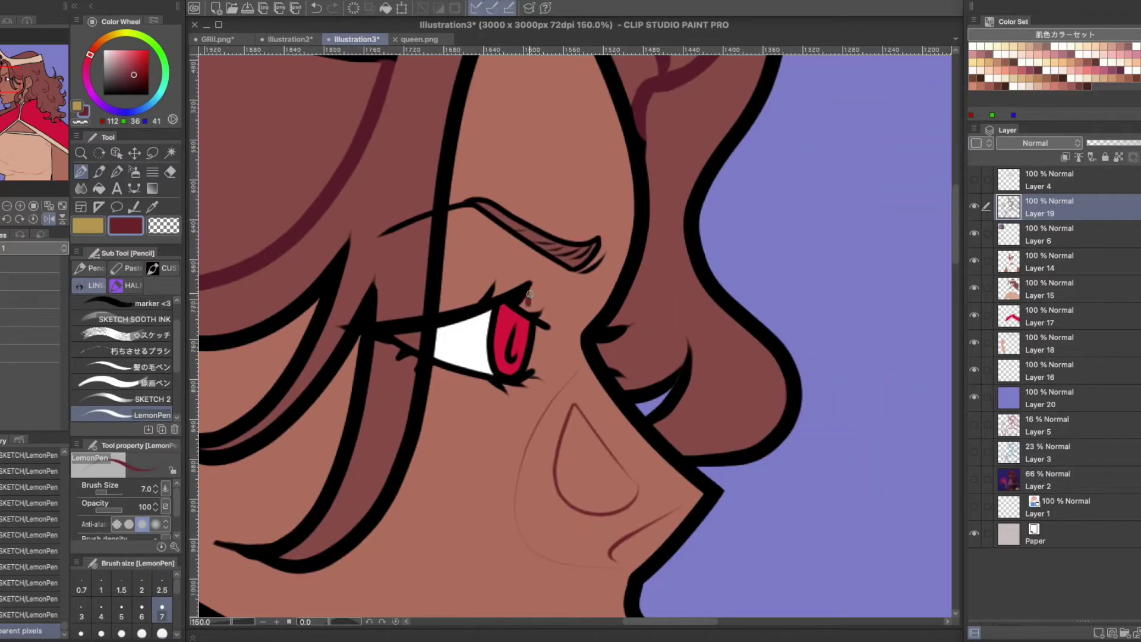
{"action": "scroll", "coordinate": [528, 285], "scroll_direction": "down", "scroll_amount": 5}
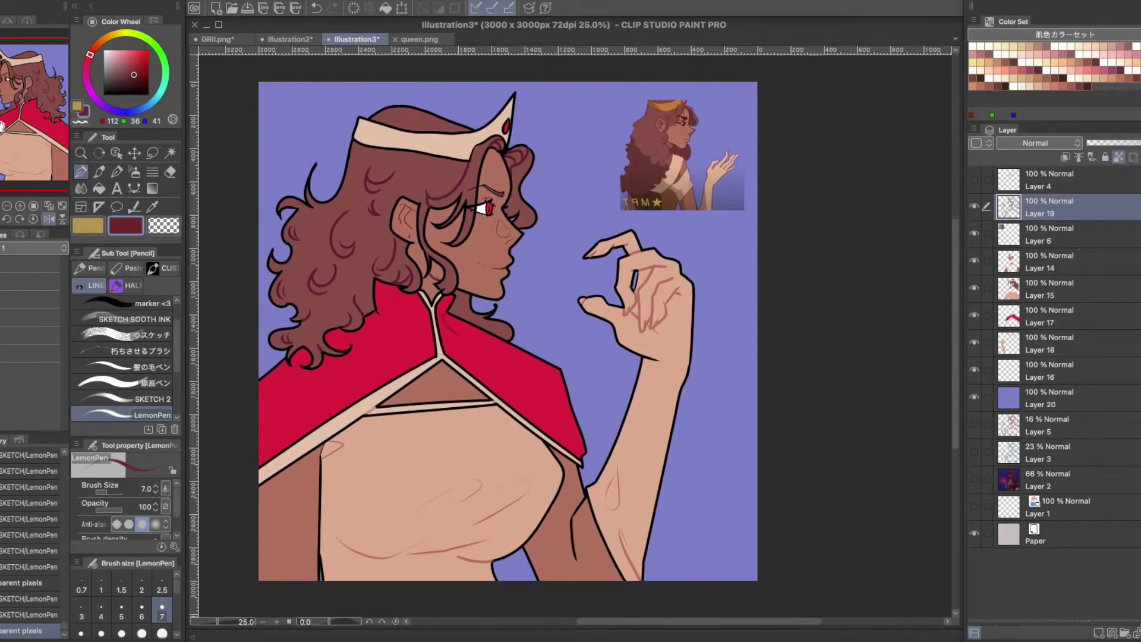
On a new layer with Normal blending, select the upper-arm and chest-opening skin and choose a reddish-brown shadow colour, RGB 143, 61, 59.
{"action": "key", "text": "ctrl+shift+n"}
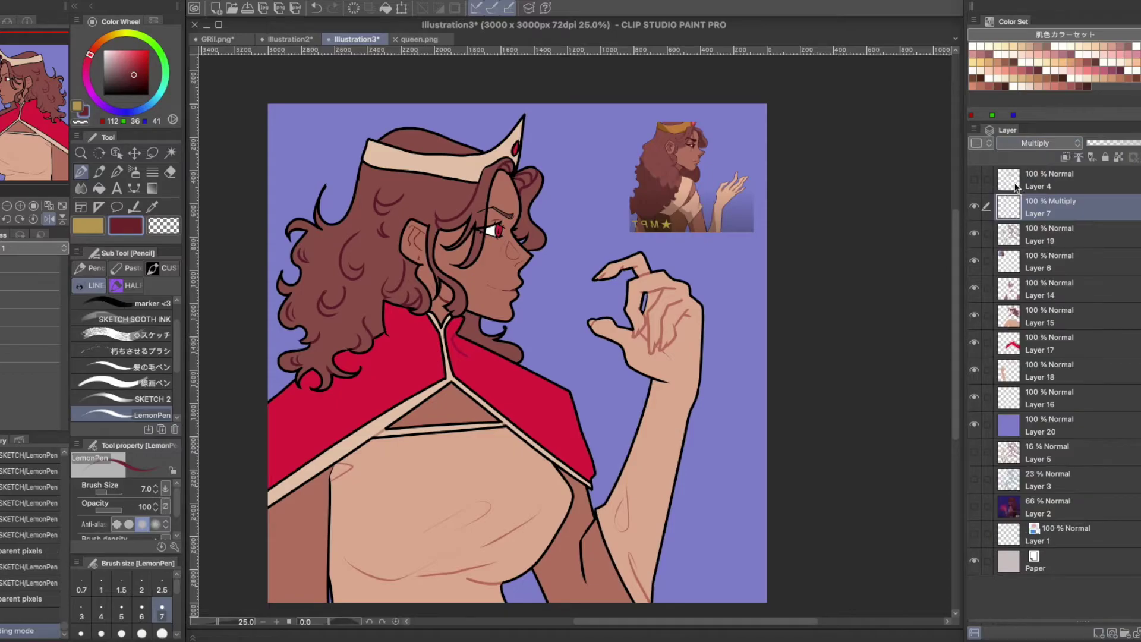
{"action": "key", "text": "w"}
{"action": "left_click", "coordinate": [286, 547]}
{"action": "left_click", "coordinate": [1037, 143]}
{"action": "left_click", "coordinate": [1037, 146]}
{"action": "left_click_drag", "start_coordinate": [90, 54], "coordinate": [93, 50]}
{"action": "left_click", "coordinate": [116, 171]}
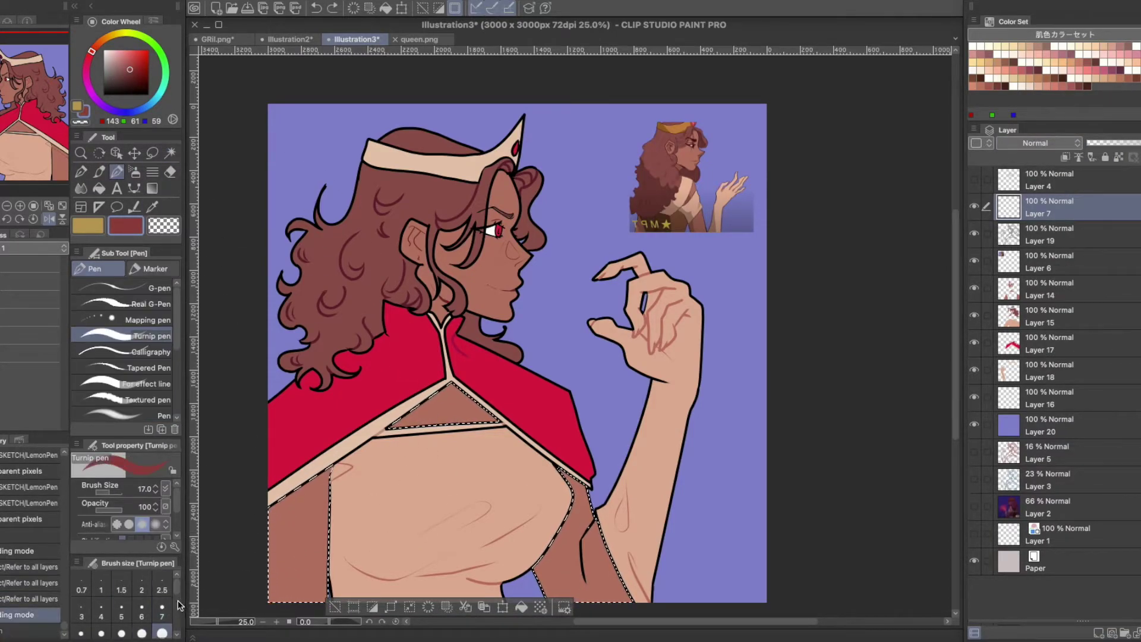
Paint shadows on the chest opening and upper arms with the Turnip pen at size 50, keeping the shading layer below the inner line layer.
{"action": "left_click_drag", "start_coordinate": [404, 416], "coordinate": [494, 417]}
{"action": "mouse_move", "coordinate": [549, 537]}
{"action": "left_mouse_down"}
{"action": "mouse_move", "coordinate": [567, 506]}
{"action": "mouse_move", "coordinate": [588, 520]}
{"action": "left_mouse_up"}
{"action": "scroll", "coordinate": [588, 520], "scroll_direction": "up", "scroll_amount": 3}
{"action": "scroll", "coordinate": [589, 520], "scroll_direction": "down", "scroll_amount": 3}
{"action": "key", "text": "ctrl+bracketleft"}
{"action": "left_click_drag", "start_coordinate": [538, 571], "coordinate": [594, 494]}
{"action": "key", "text": "ctrl+d"}
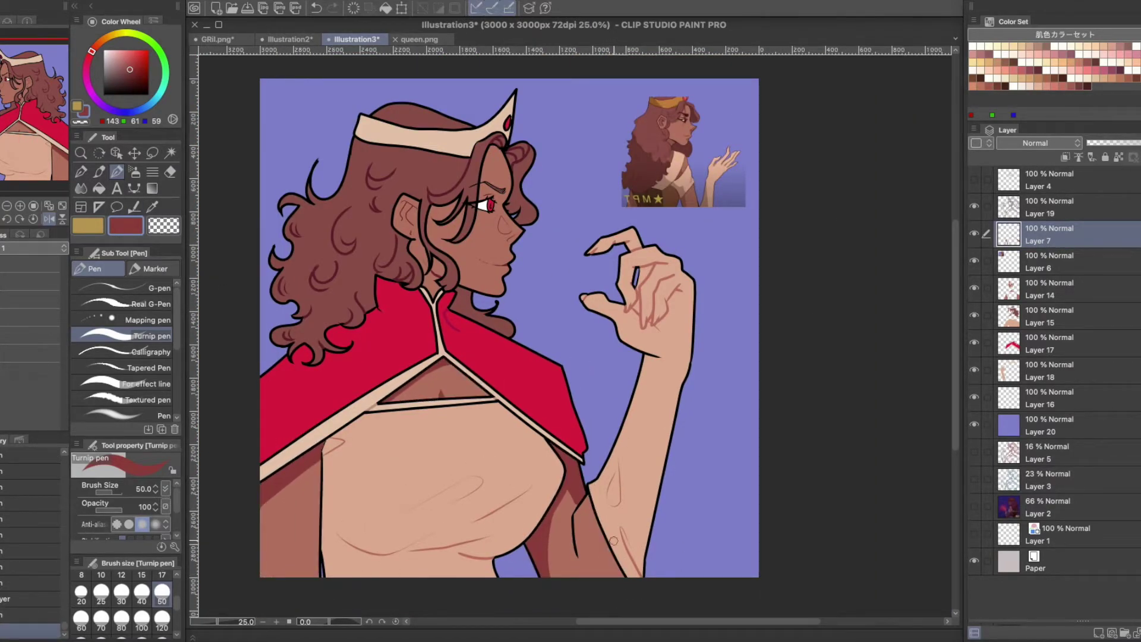
{"action": "key", "text": "ctrl+z"}
{"action": "key", "text": "ctrl+d"}
Select the red cape and shade under the hair, the collar and the lower corners in RGB 173, 0, 66 with the LemonPen at size 120.
{"action": "left_click", "coordinate": [349, 388], "text": "alt"}
{"action": "key", "text": "w"}
{"action": "left_click", "coordinate": [349, 389]}
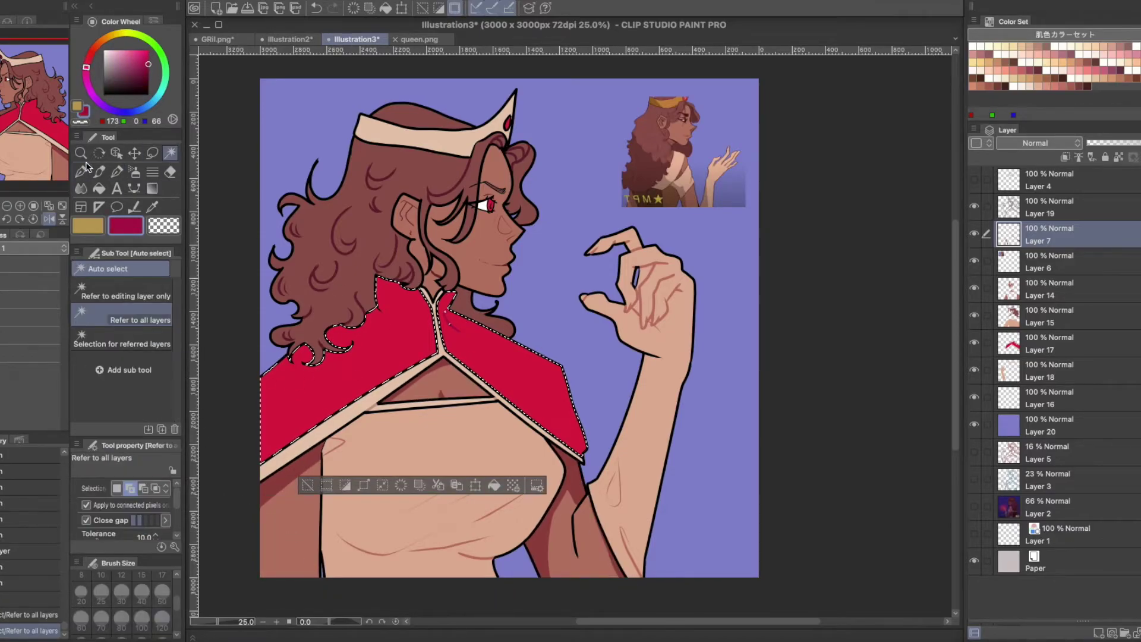
{"action": "key", "text": "p"}
{"action": "left_click", "coordinate": [163, 621]}
{"action": "mouse_move", "coordinate": [263, 451]}
{"action": "left_mouse_down"}
{"action": "mouse_move", "coordinate": [293, 363]}
{"action": "mouse_move", "coordinate": [357, 335]}
{"action": "mouse_move", "coordinate": [373, 274]}
{"action": "mouse_move", "coordinate": [410, 285]}
{"action": "mouse_move", "coordinate": [470, 340]}
{"action": "left_mouse_up"}
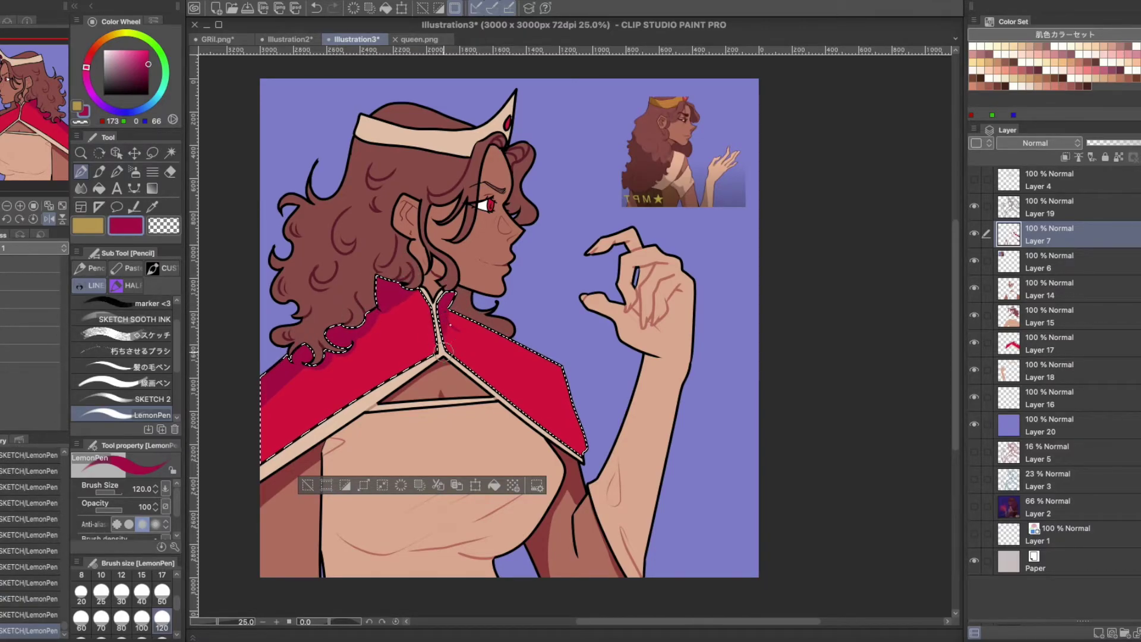
{"action": "mouse_move", "coordinate": [556, 418]}
{"action": "left_mouse_down"}
{"action": "mouse_move", "coordinate": [485, 390]}
{"action": "mouse_move", "coordinate": [593, 461]}
{"action": "mouse_move", "coordinate": [434, 288]}
{"action": "mouse_move", "coordinate": [250, 426]}
{"action": "left_mouse_up"}
Shade the neck skin beneath the hair in reddish brown, RGB 143, 60, 58, with the LemonPen, tidying the shadow's edge.
{"action": "key", "text": "w"}
{"action": "scroll", "coordinate": [396, 307], "scroll_direction": "up", "scroll_amount": 2}
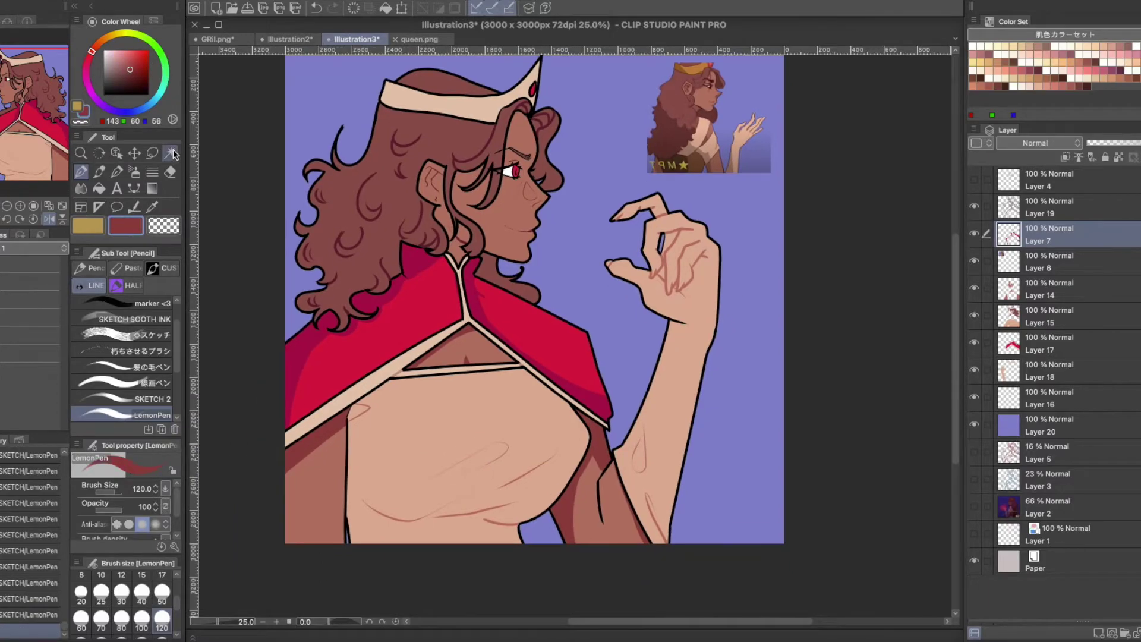
{"action": "left_click", "coordinate": [423, 266]}
{"action": "key", "text": "p"}
{"action": "mouse_move", "coordinate": [457, 268]}
{"action": "left_mouse_down"}
{"action": "mouse_move", "coordinate": [419, 196]}
{"action": "mouse_move", "coordinate": [389, 171]}
{"action": "left_mouse_up"}
{"action": "key", "text": "e"}
{"action": "left_click_drag", "start_coordinate": [456, 230], "coordinate": [485, 316]}
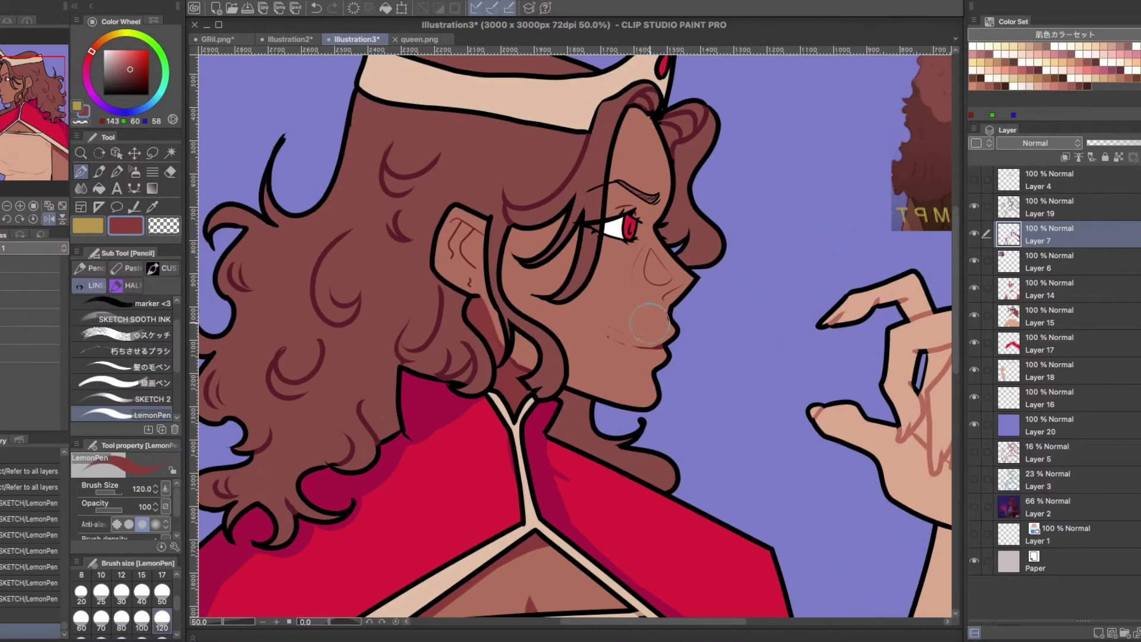
Select the face and shade the lips, chin, upper eyelid and forehead edge with the LemonPen at size 17.
{"action": "key", "text": "w"}
{"action": "left_click", "coordinate": [660, 375]}
{"action": "key", "text": "p"}
{"action": "key", "text": "bracketleft"}
{"action": "key", "text": "bracketleft"}
{"action": "key", "text": "bracketleft"}
{"action": "key", "text": "bracketleft"}
{"action": "key", "text": "bracketleft"}
{"action": "key", "text": "bracketleft"}
{"action": "key", "text": "bracketleft"}
{"action": "key", "text": "bracketleft"}
{"action": "key", "text": "bracketleft"}
{"action": "key", "text": "bracketleft"}
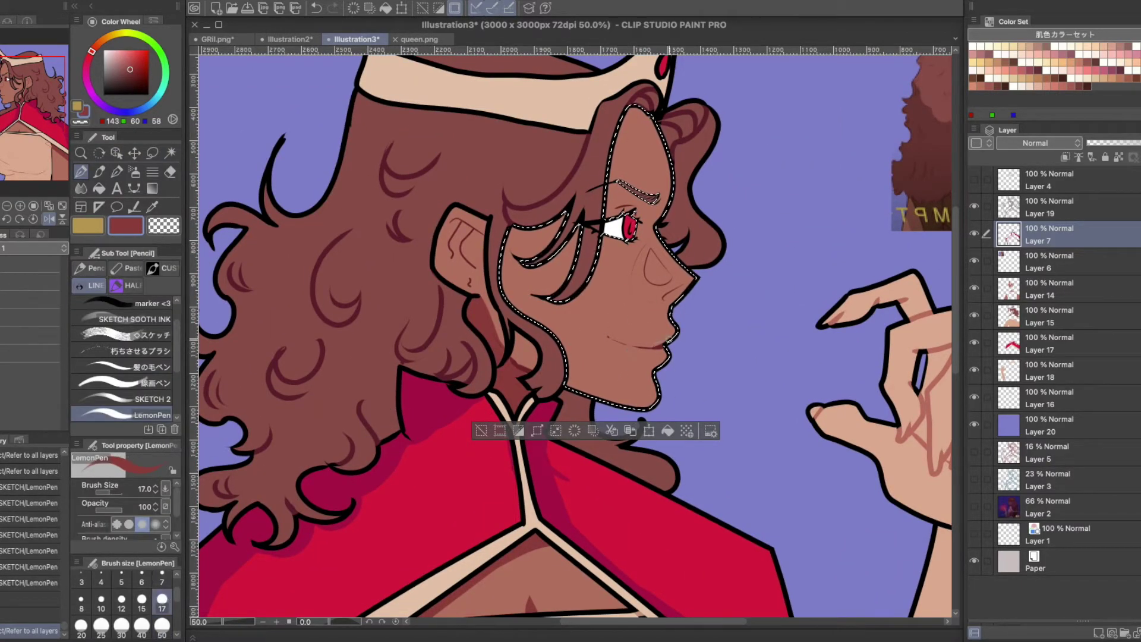
{"action": "mouse_move", "coordinate": [654, 341]}
{"action": "left_mouse_down"}
{"action": "mouse_move", "coordinate": [661, 347]}
{"action": "mouse_move", "coordinate": [661, 337]}
{"action": "mouse_move", "coordinate": [645, 347]}
{"action": "left_mouse_up"}
{"action": "left_click_drag", "start_coordinate": [678, 291], "coordinate": [681, 321]}
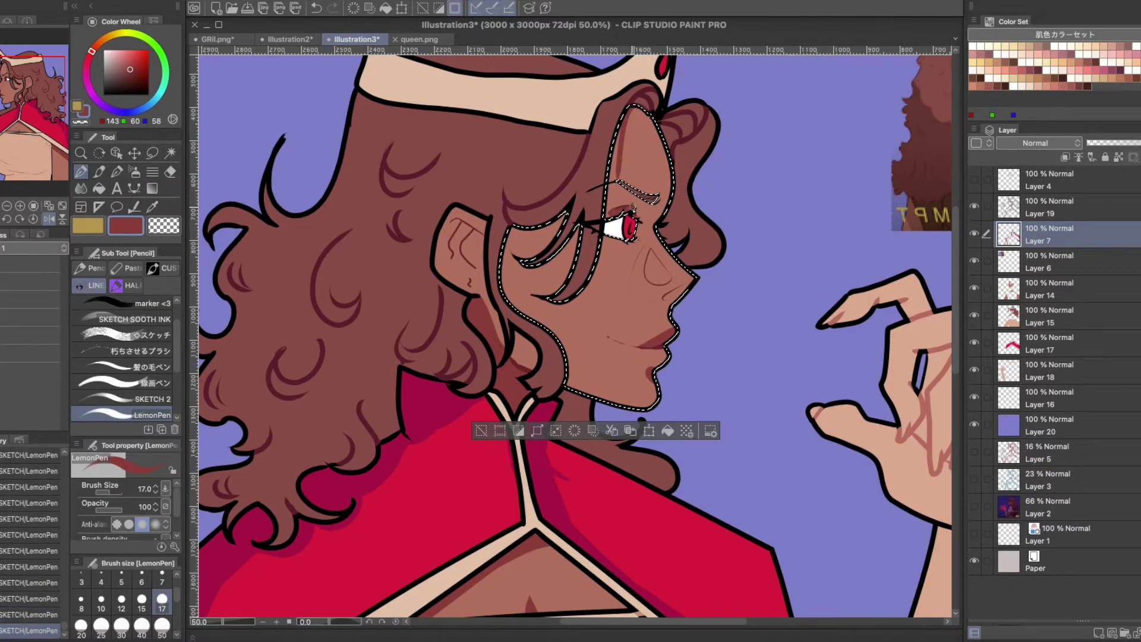
Add shadows on the face along the hair strands beside the eye and cheek, and clear the selection.
{"action": "left_click_drag", "start_coordinate": [678, 292], "coordinate": [660, 387]}
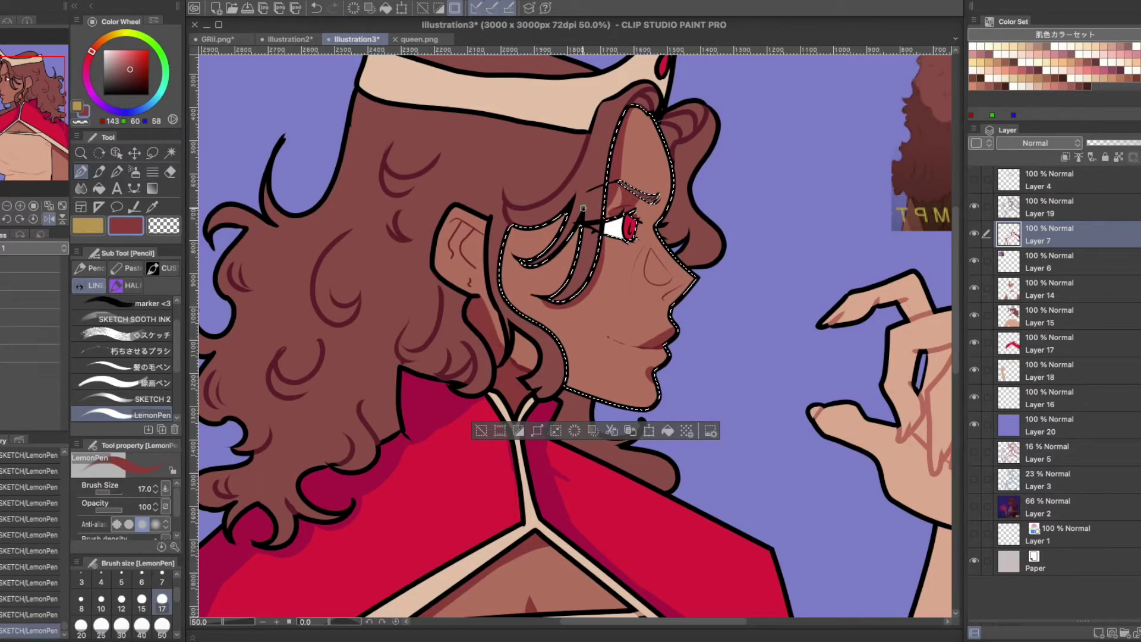
{"action": "left_click_drag", "start_coordinate": [674, 303], "coordinate": [675, 332]}
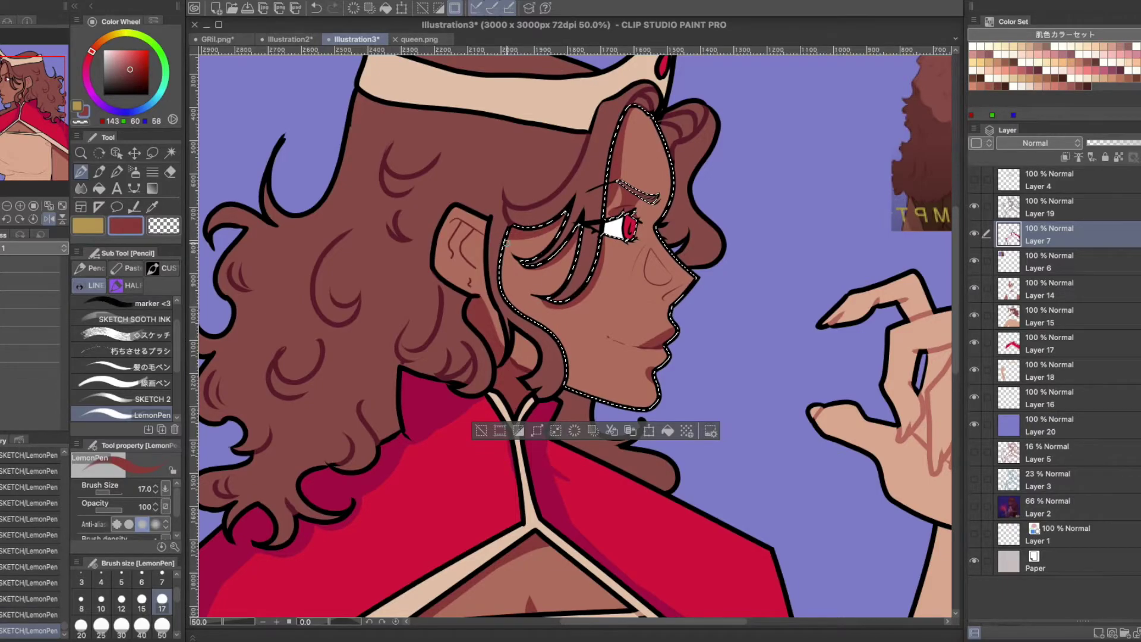
{"action": "left_click", "coordinate": [482, 431]}
{"action": "scroll", "coordinate": [517, 285], "scroll_direction": "down", "scroll_amount": 1}
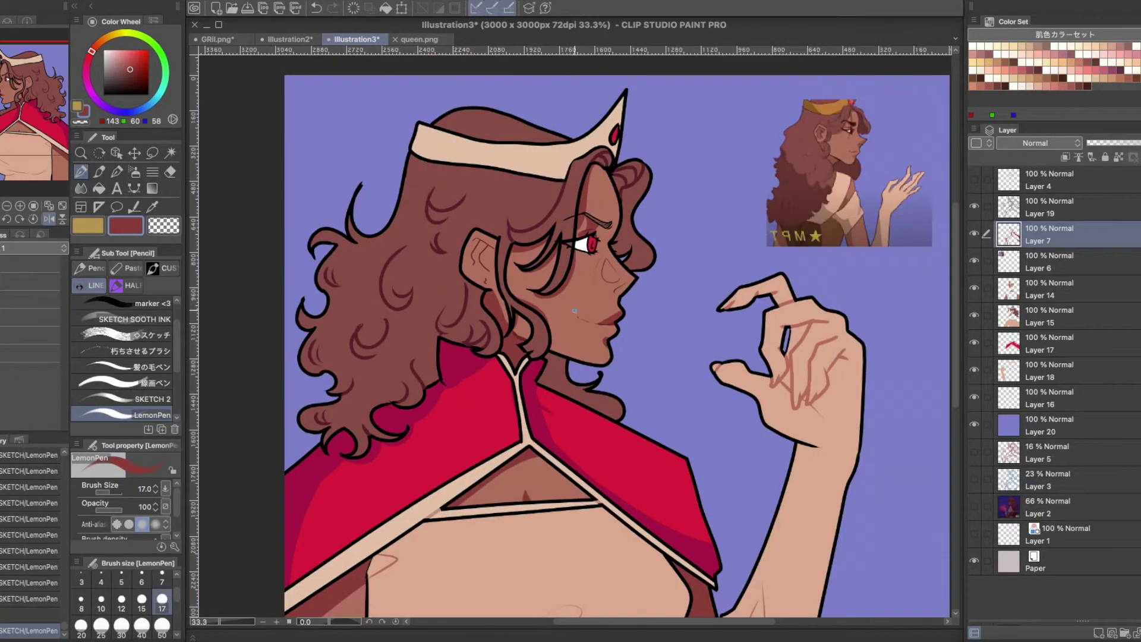
{"action": "key", "text": "ctrl+z"}
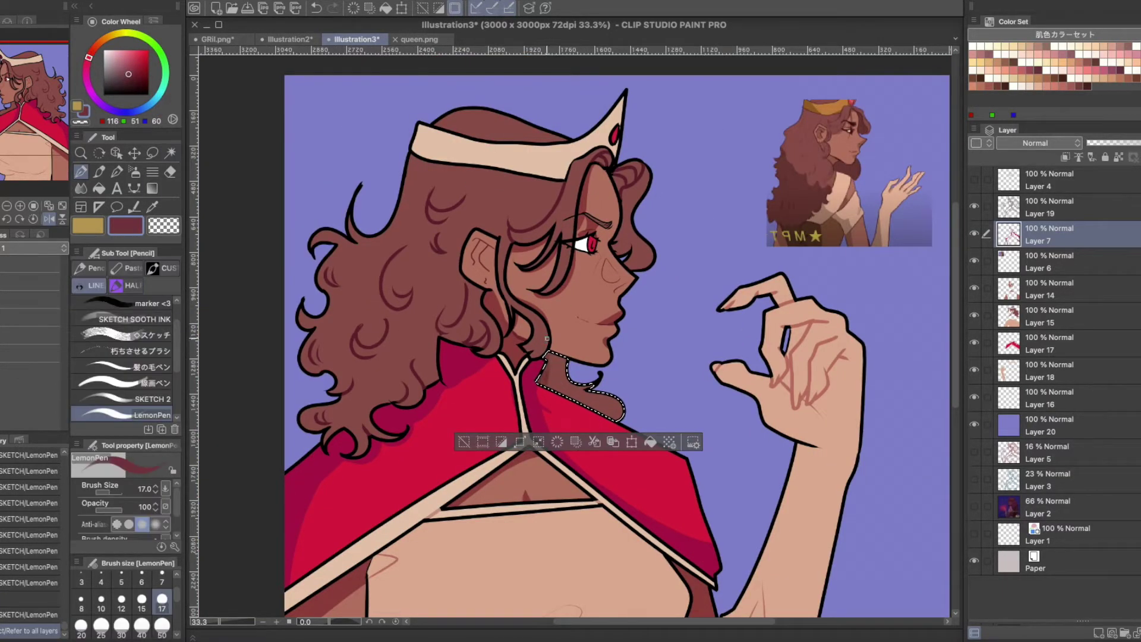
Shade the hair lock behind the neck in dark maroon, RGB 116, 51, 60, with the LemonPen at size 50.
{"action": "key", "text": "bracketright"}
{"action": "key", "text": "bracketright"}
{"action": "key", "text": "bracketright"}
{"action": "key", "text": "bracketright"}
{"action": "key", "text": "bracketright"}
{"action": "left_click_drag", "start_coordinate": [547, 339], "coordinate": [543, 391]}
{"action": "key", "text": "ctrl+d"}
Shade the curl over the forehead and the hair rising behind the crown in the same dark maroon.
{"action": "key", "text": "w"}
{"action": "left_click", "coordinate": [635, 172]}
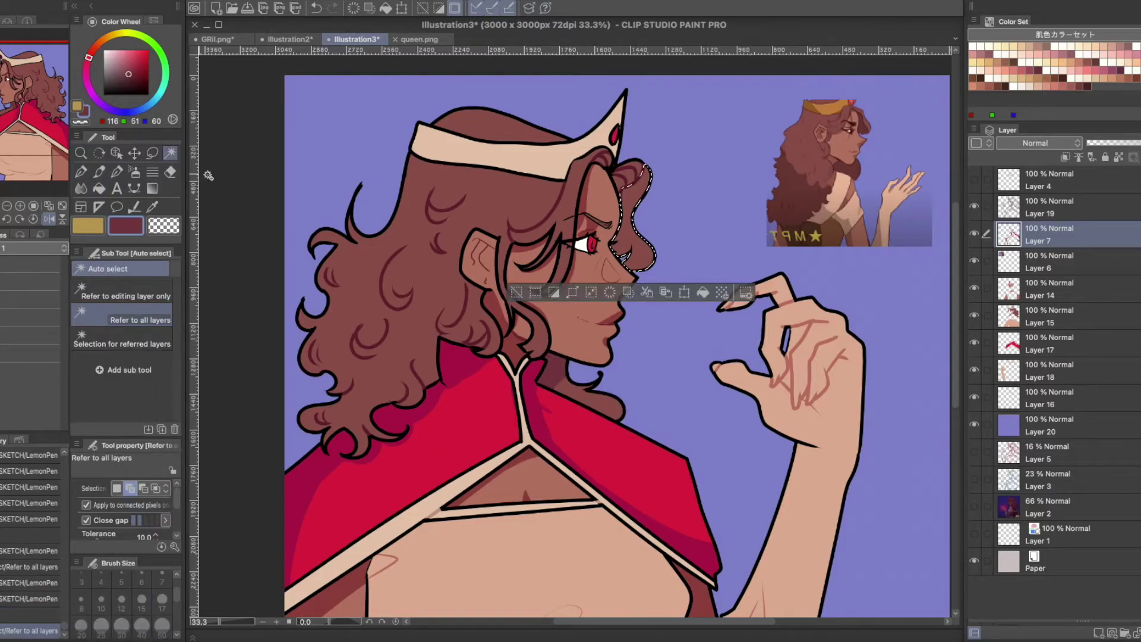
{"action": "scroll", "coordinate": [636, 172], "scroll_direction": "up", "scroll_amount": 3}
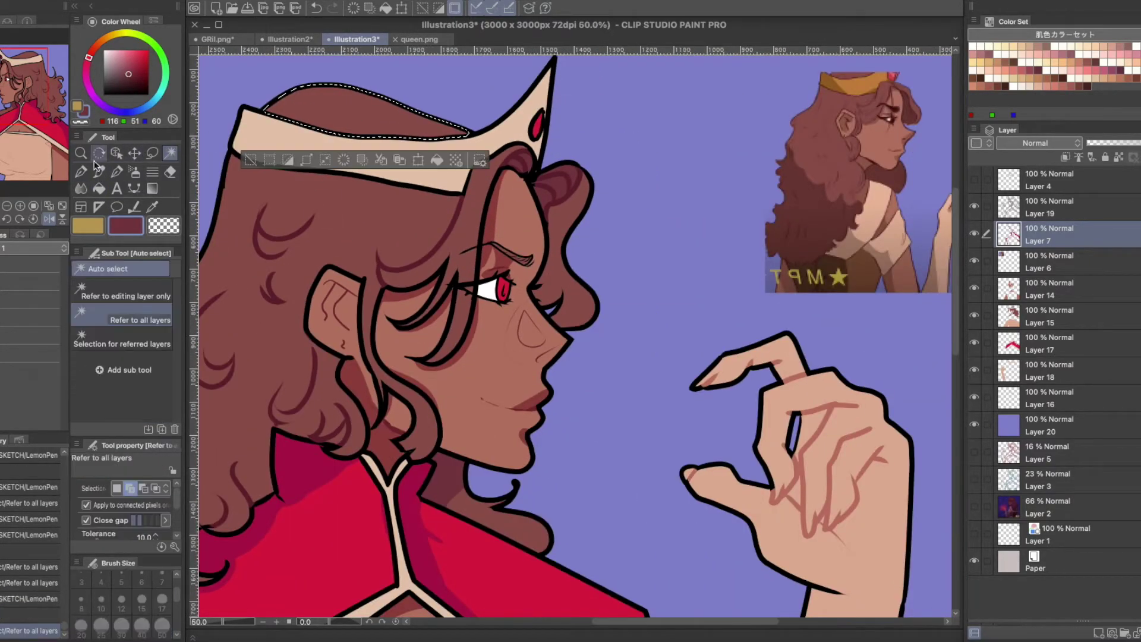
{"action": "key", "text": "p"}
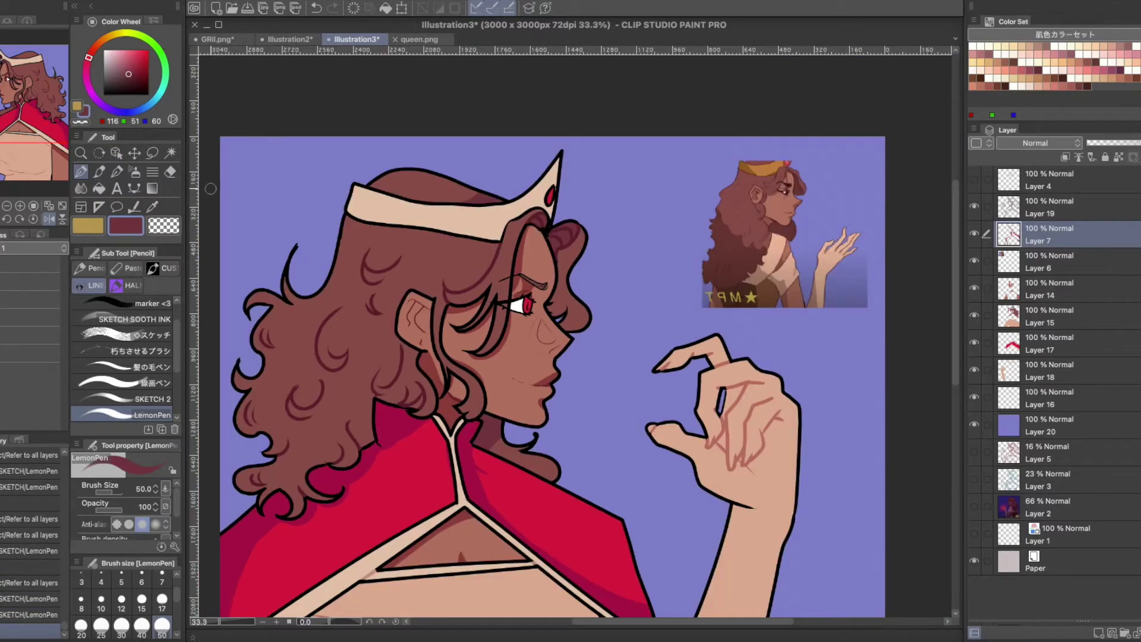
Shade the main hair mass below the crown and the lower part of the forehead curl in dark maroon.
{"action": "key", "text": "w"}
{"action": "left_click", "coordinate": [441, 281]}
{"action": "key", "text": "p"}
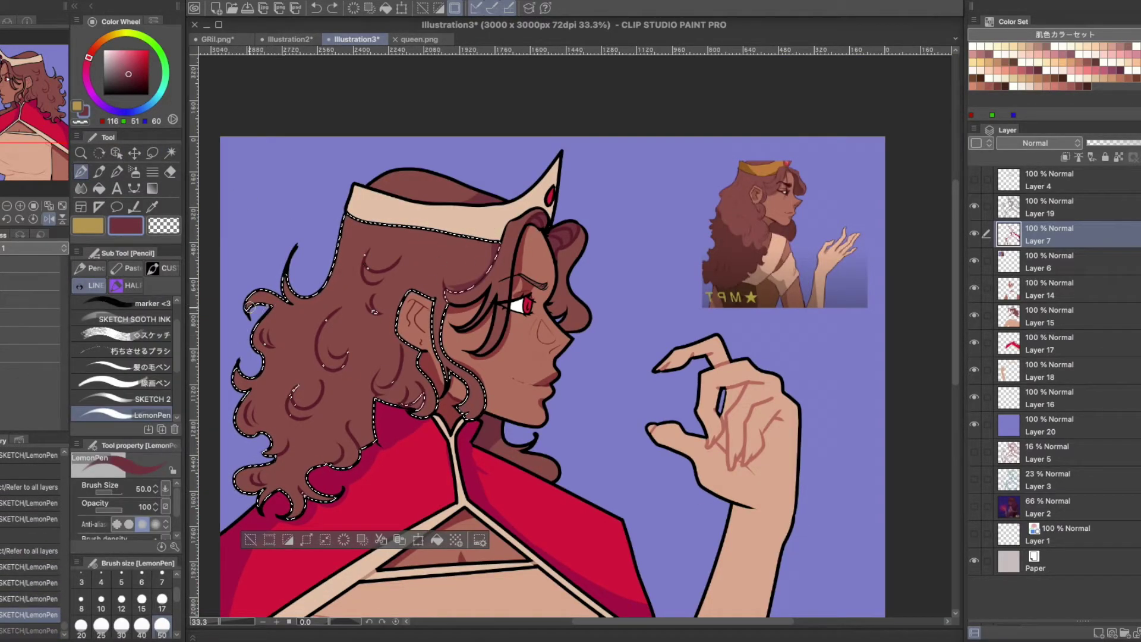
{"action": "key", "text": "ctrl+d"}
{"action": "left_click", "coordinate": [170, 153]}
{"action": "left_click", "coordinate": [572, 279]}
{"action": "key", "text": "p"}
{"action": "scroll", "coordinate": [443, 347], "scroll_direction": "down", "scroll_amount": 1}
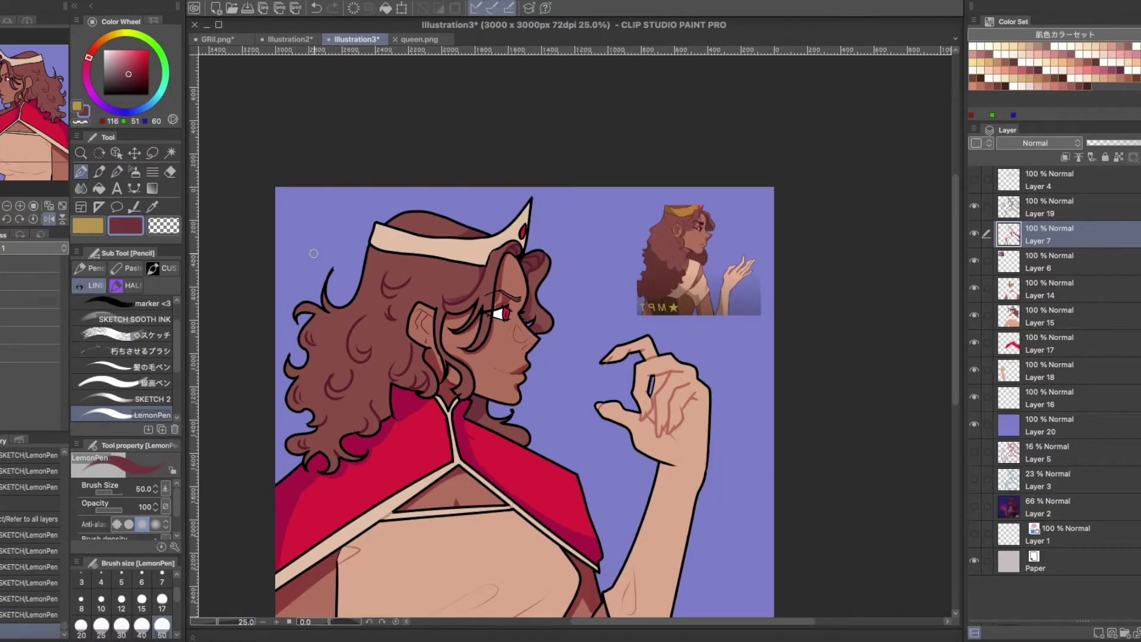
Select the crown and shade its edges in dusty brown, RGB 188, 139, 124, with the LemonPen at size 50.
{"action": "key", "text": "w"}
{"action": "left_click", "coordinate": [428, 237]}
{"action": "key", "text": "p"}
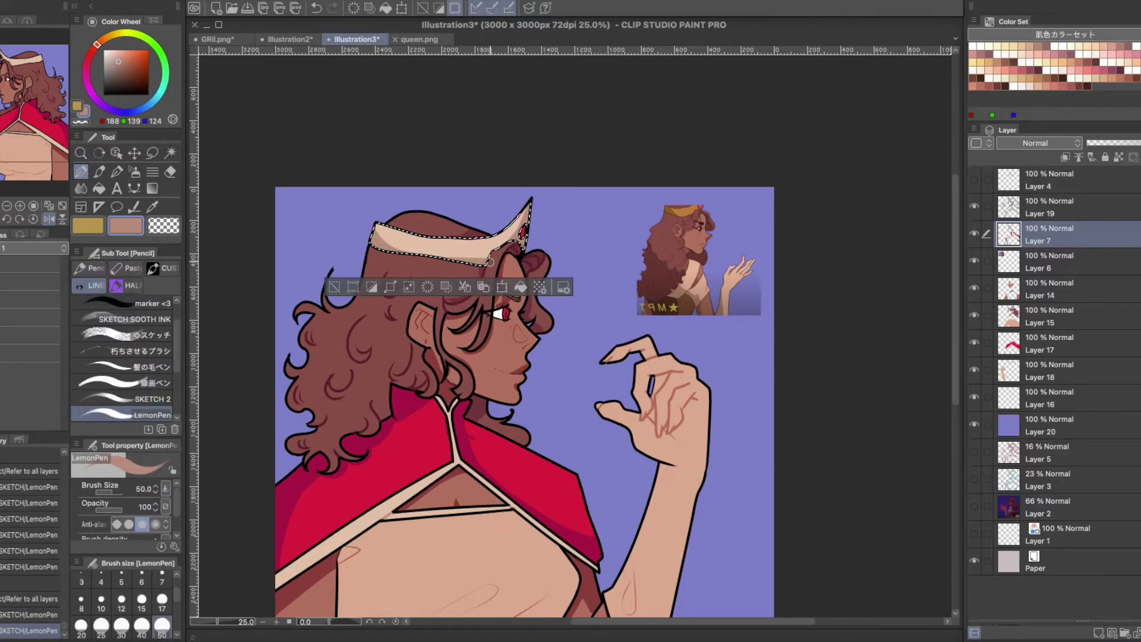
{"action": "key", "text": "ctrl+d"}
Select the cape's beige trim and shade it in the same dusty brown.
{"action": "key", "text": "w"}
{"action": "scroll", "coordinate": [546, 234], "scroll_direction": "down", "scroll_amount": 1}
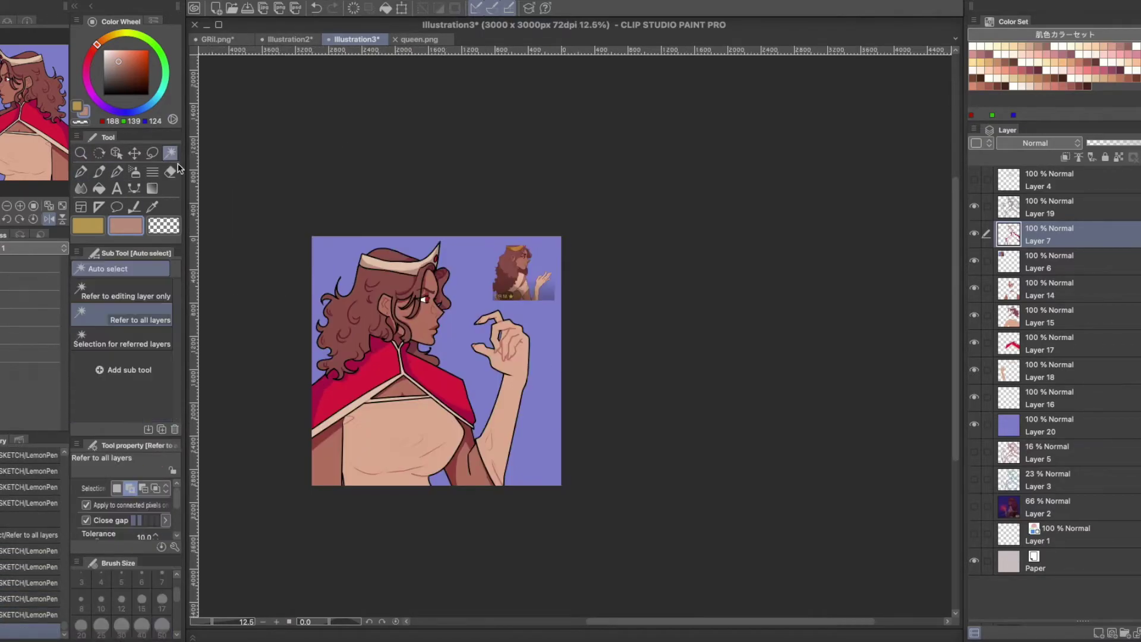
{"action": "scroll", "coordinate": [366, 323], "scroll_direction": "up", "scroll_amount": 2}
{"action": "left_click", "coordinate": [387, 343]}
{"action": "scroll", "coordinate": [366, 323], "scroll_direction": "up", "scroll_amount": 1}
{"action": "key", "text": "p"}
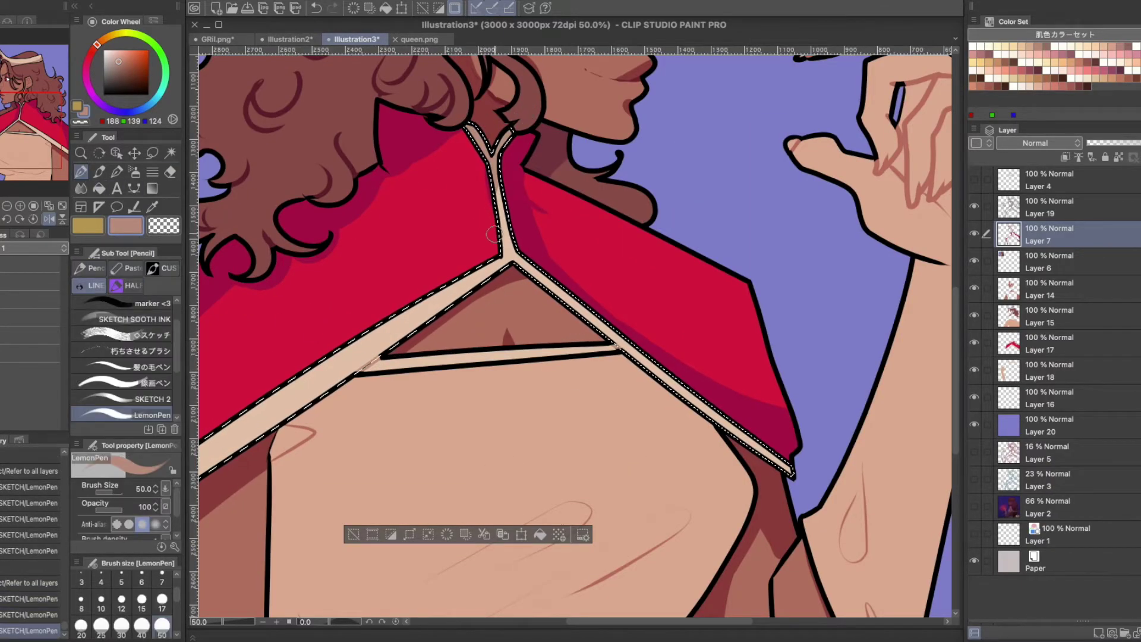
{"action": "key", "text": "ctrl+d"}
Shade the end of the narrow chest band where it meets the cape trim in the same dusty brown.
{"action": "key", "text": "w"}
{"action": "left_click", "coordinate": [392, 357]}
{"action": "key", "text": "p"}
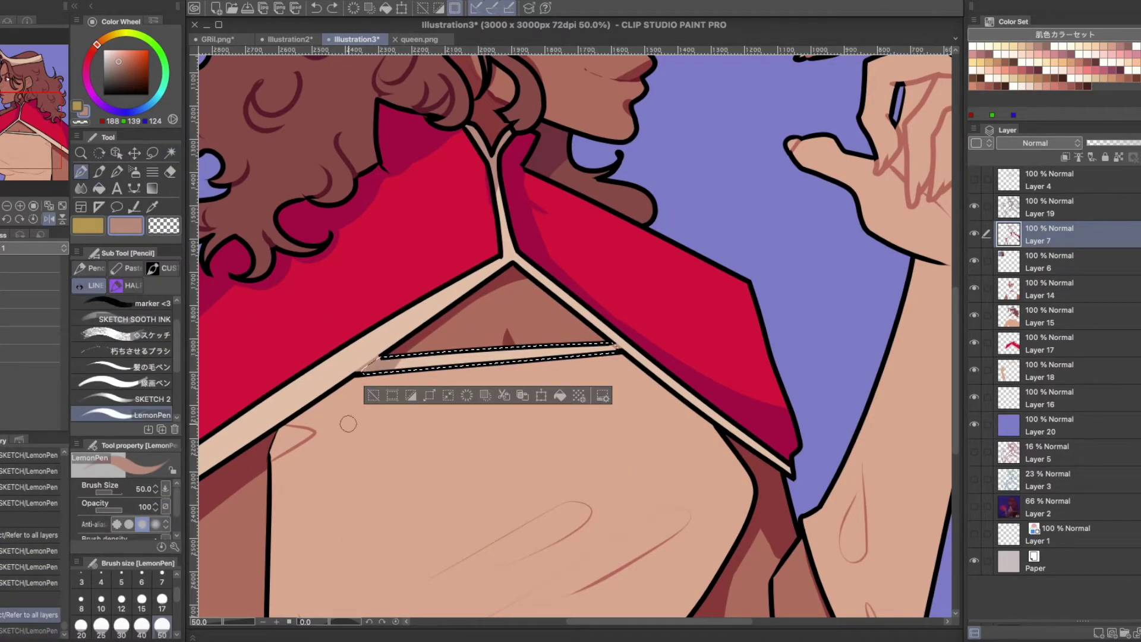
{"action": "scroll", "coordinate": [532, 369], "scroll_direction": "down", "scroll_amount": 1}
{"action": "key", "text": "ctrl+d"}
{"action": "scroll", "coordinate": [532, 370], "scroll_direction": "down", "scroll_amount": 1}
Select the chest area and shade beneath the bust in salmon, RGB 203, 128, 110, with the LemonPen at size 50.
{"action": "left_click", "coordinate": [120, 50]}
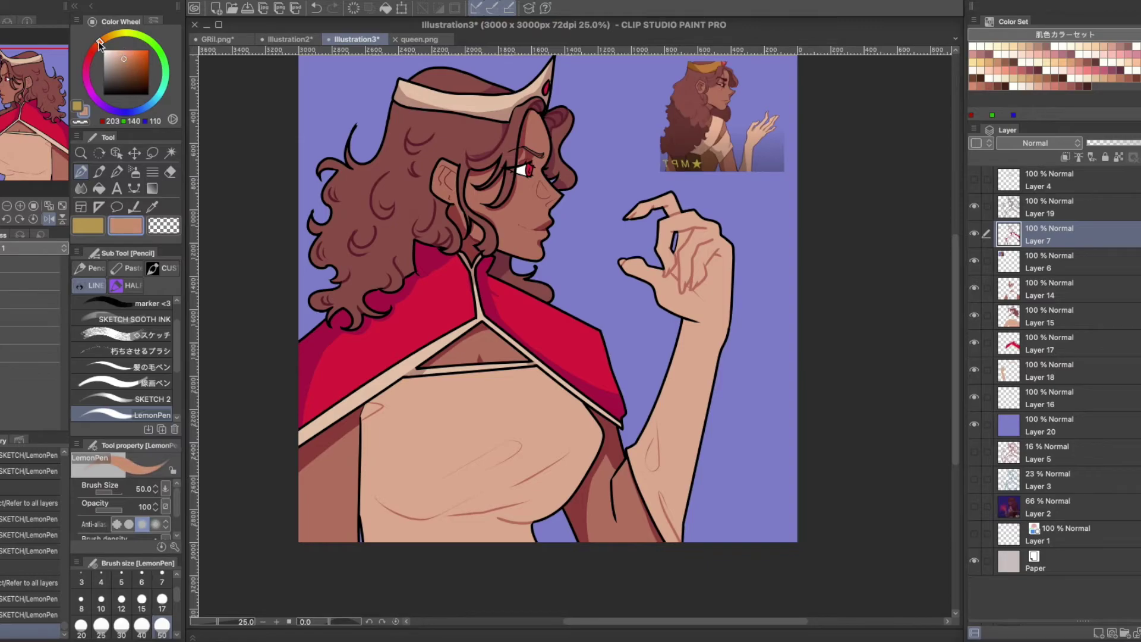
{"action": "left_click", "coordinate": [97, 44]}
{"action": "key", "text": "w"}
{"action": "left_click", "coordinate": [476, 488]}
{"action": "scroll", "coordinate": [484, 375], "scroll_direction": "up", "scroll_amount": 1}
{"action": "key", "text": "p"}
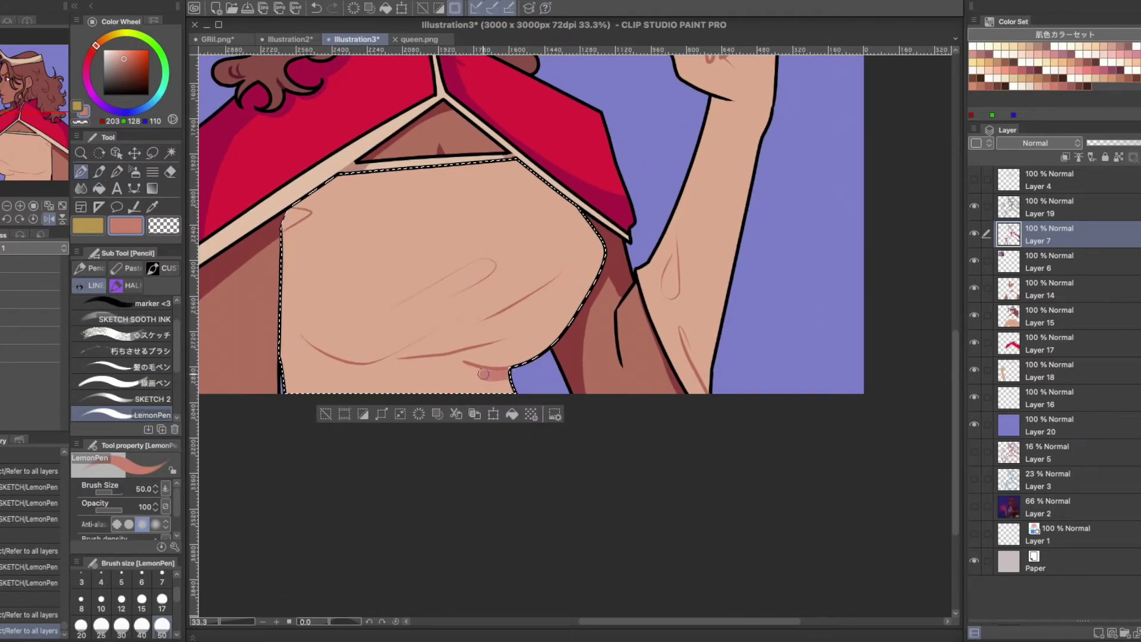
{"action": "left_click_drag", "start_coordinate": [524, 390], "coordinate": [387, 368]}
{"action": "left_click_drag", "start_coordinate": [464, 372], "coordinate": [415, 372]}
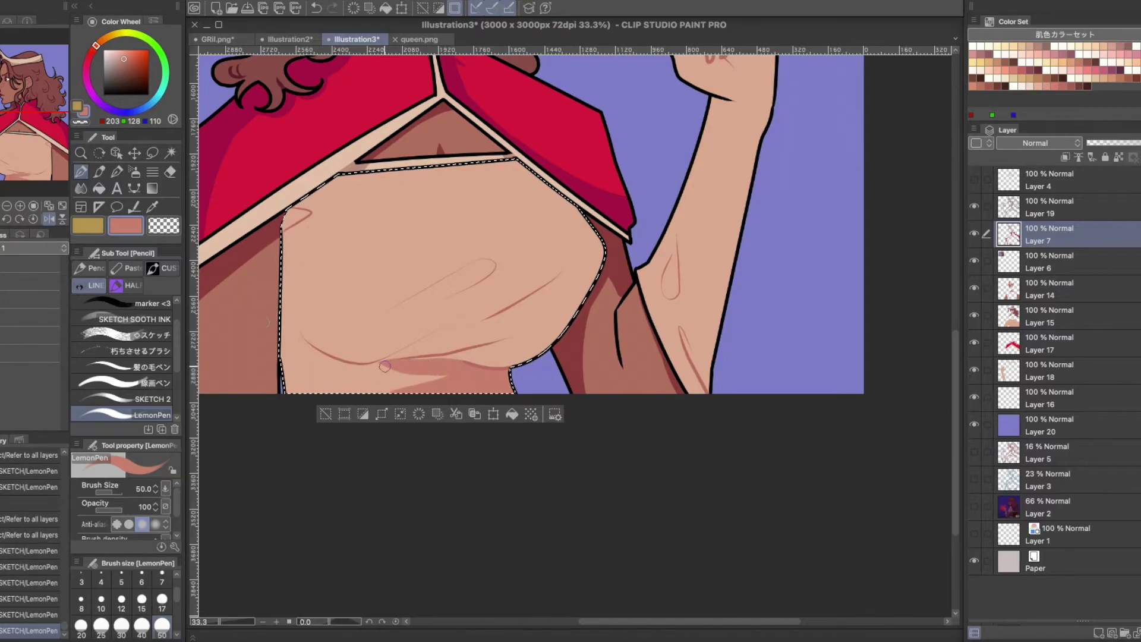
Extend the salmon shading along the chest's side edges and beneath the cape trim.
{"action": "mouse_move", "coordinate": [290, 235]}
{"action": "left_mouse_down"}
{"action": "mouse_move", "coordinate": [282, 351]}
{"action": "mouse_move", "coordinate": [300, 395]}
{"action": "left_mouse_up"}
{"action": "mouse_move", "coordinate": [517, 170]}
{"action": "left_mouse_down"}
{"action": "mouse_move", "coordinate": [595, 333]}
{"action": "mouse_move", "coordinate": [603, 380]}
{"action": "left_mouse_up"}
{"action": "left_click_drag", "start_coordinate": [603, 309], "coordinate": [416, 164]}
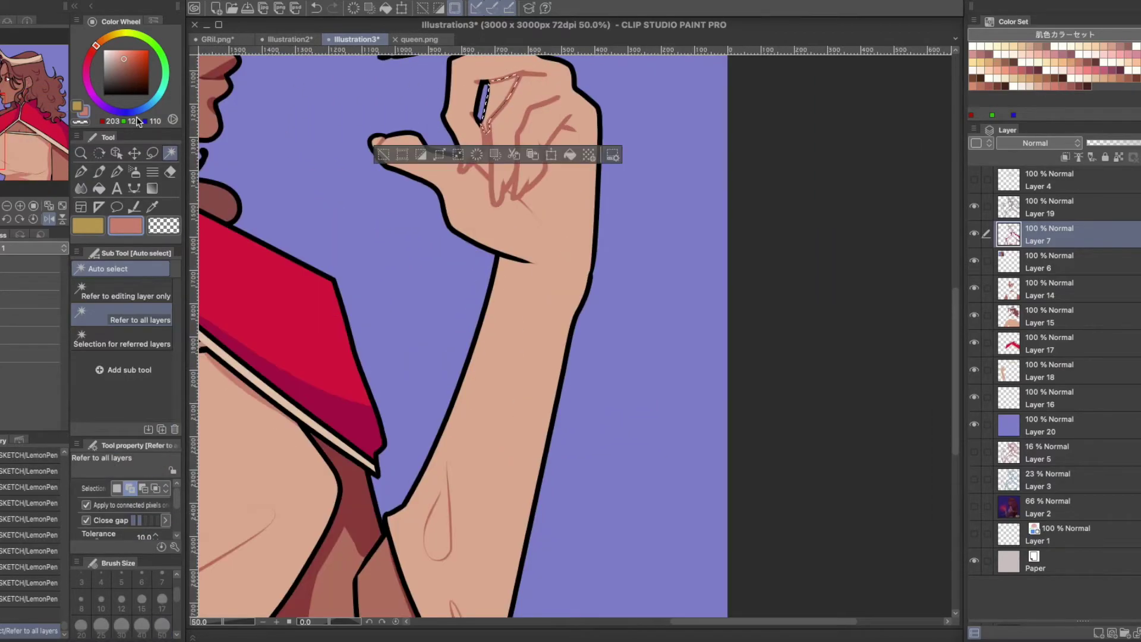
Shade the enclosed area beside the finger gap of the raised hand in salmon.
{"action": "scroll", "coordinate": [448, 196], "scroll_direction": "up", "scroll_amount": 3}
{"action": "key", "text": "p"}
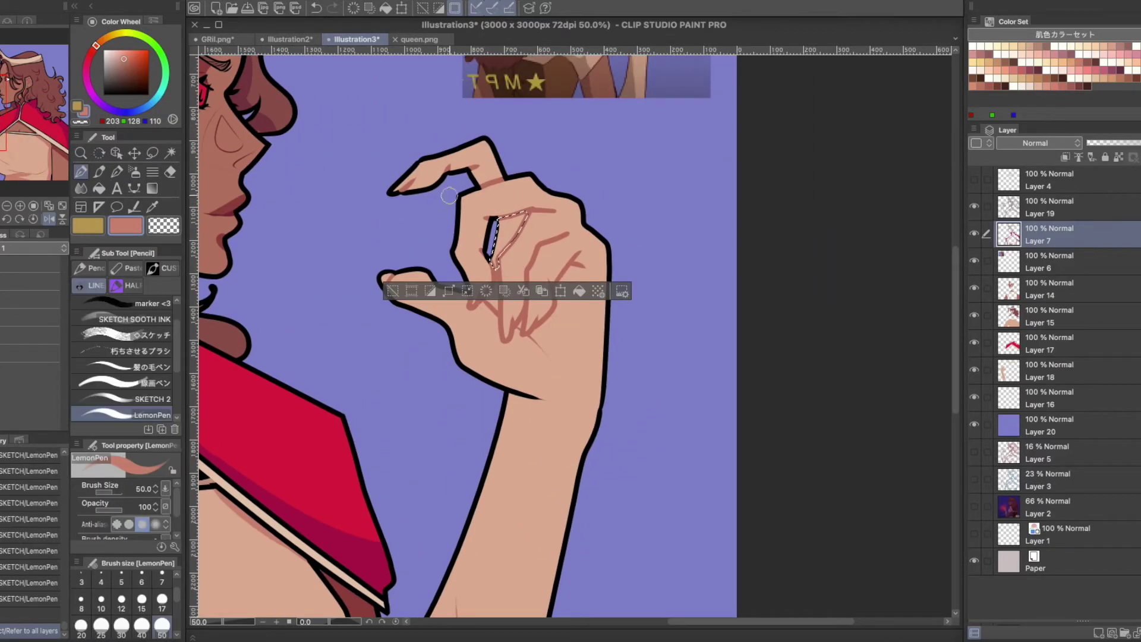
{"action": "key", "text": "ctrl+d"}
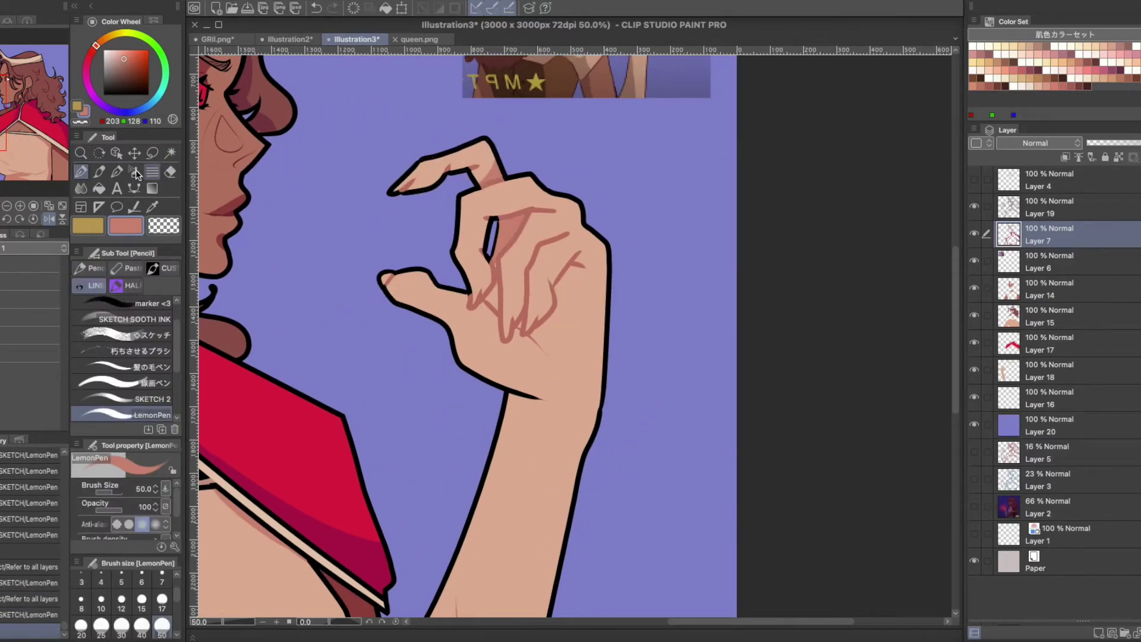
Shade the remaining finger folds and the palm creases of the raised hand in salmon with the LemonPen.
{"action": "scroll", "coordinate": [504, 334], "scroll_direction": "up", "scroll_amount": 1}
{"action": "key", "text": "w"}
{"action": "left_click", "coordinate": [489, 283]}
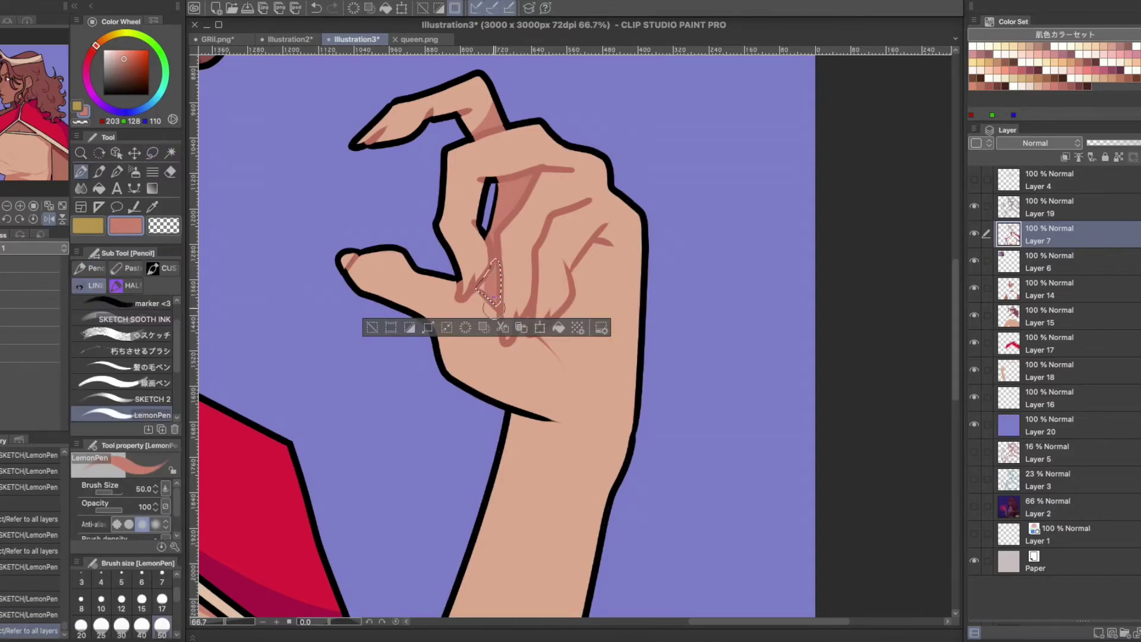
{"action": "left_click", "coordinate": [387, 285]}
{"action": "key", "text": "p"}
{"action": "mouse_move", "coordinate": [600, 244]}
{"action": "left_mouse_down"}
{"action": "mouse_move", "coordinate": [543, 337]}
{"action": "mouse_move", "coordinate": [595, 246]}
{"action": "mouse_move", "coordinate": [552, 215]}
{"action": "left_mouse_up"}
{"action": "left_click_drag", "start_coordinate": [570, 166], "coordinate": [515, 176]}
{"action": "scroll", "coordinate": [514, 176], "scroll_direction": "down", "scroll_amount": 6}
{"action": "key", "text": "ctrl+d"}
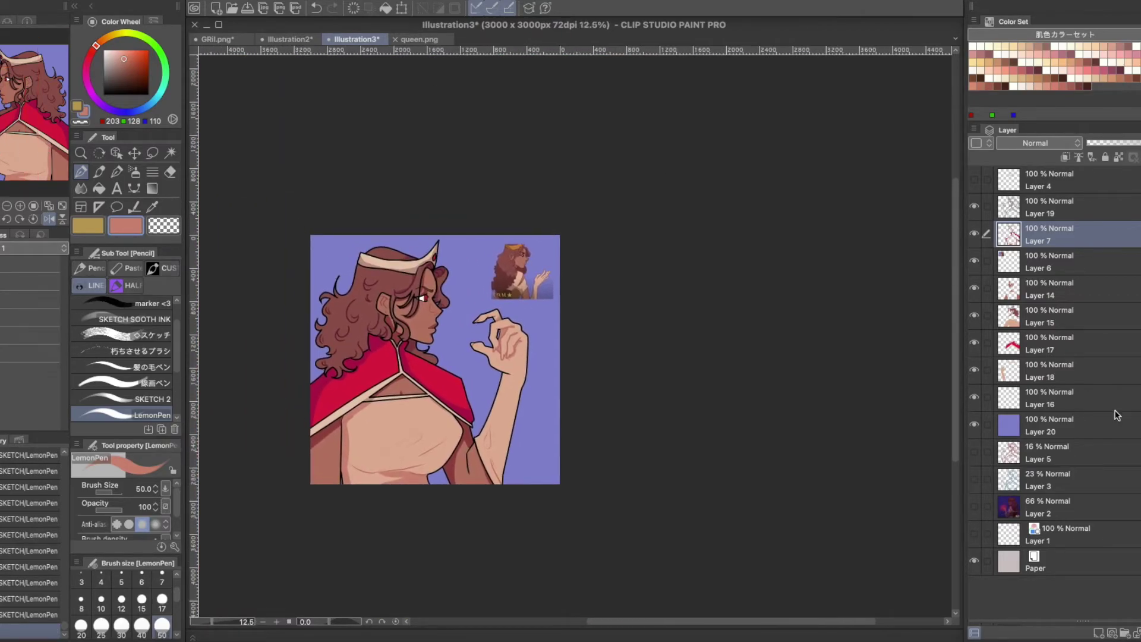
Add a new layer above the inner line layer and hide the periwinkle background layer.
{"action": "key", "text": "ctrl+shift+n"}
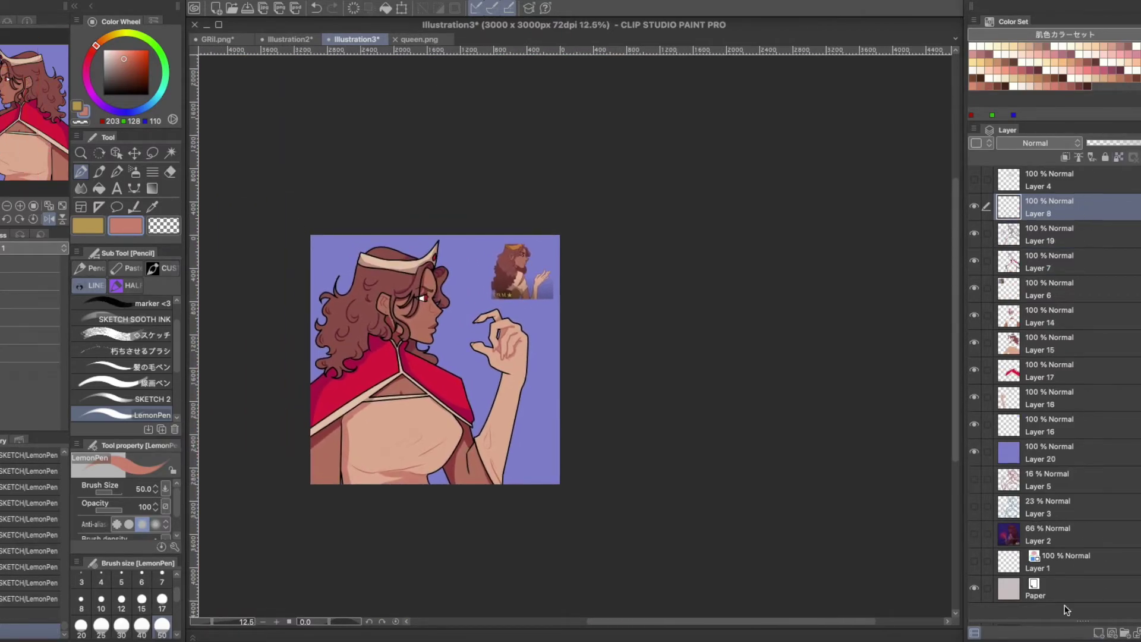
{"action": "left_click", "coordinate": [1014, 596]}
{"action": "left_click", "coordinate": [1046, 453]}
{"action": "left_click", "coordinate": [974, 452]}
Set the paper colour to black.
{"action": "double_click", "coordinate": [1009, 588]}
{"action": "left_click", "coordinate": [874, 308]}
{"action": "key", "text": "Return"}
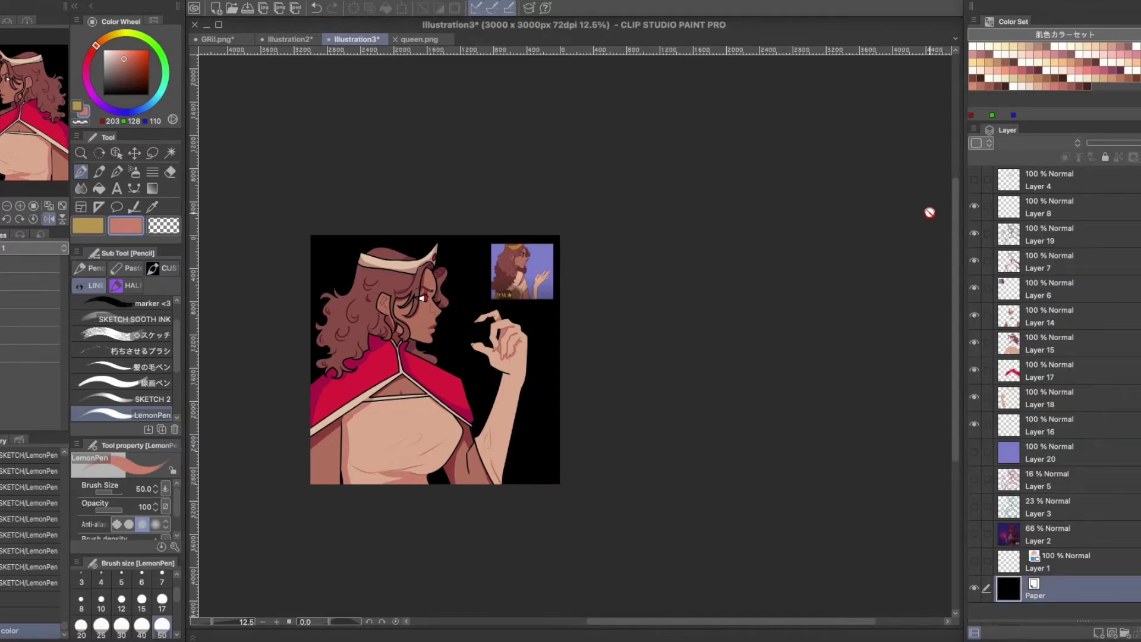
Add a Color dodge layer at the top of the layer stack and choose a coral red, RGB 255, 90, 98.
{"action": "key", "text": "ctrl+shift+n"}
{"action": "left_click", "coordinate": [1037, 143]}
{"action": "left_click", "coordinate": [1041, 267]}
{"action": "mouse_move", "coordinate": [124, 58]}
{"action": "left_mouse_down"}
{"action": "mouse_move", "coordinate": [131, 68]}
{"action": "mouse_move", "coordinate": [91, 53]}
{"action": "left_mouse_up"}
{"action": "left_click", "coordinate": [132, 49]}
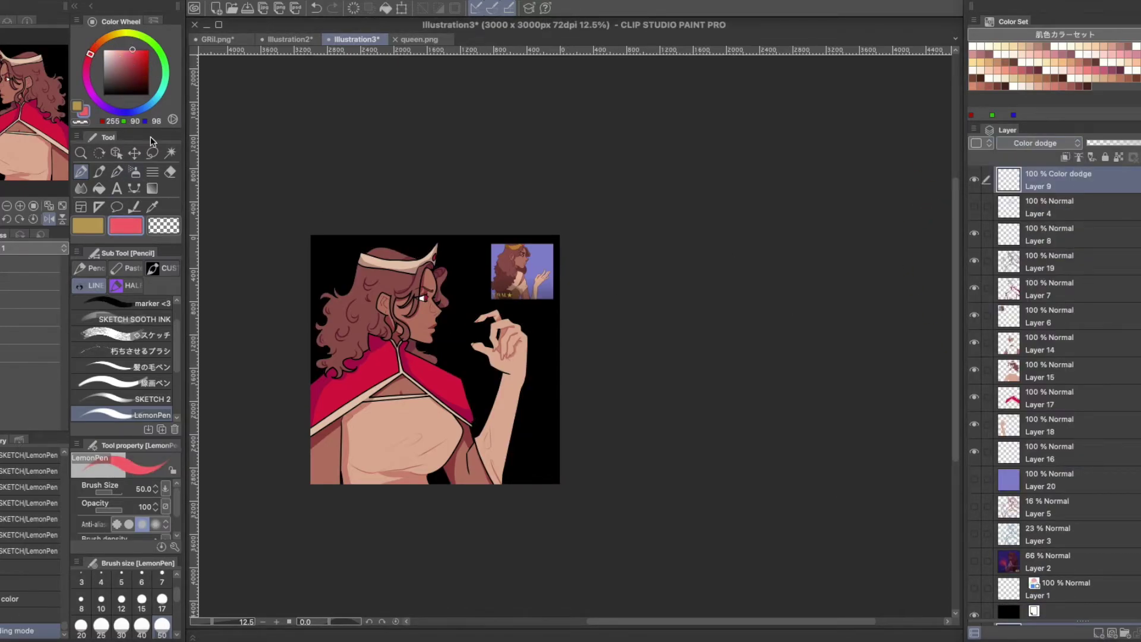
Add a Multiply layer below the Color dodge layer, cover the canvas with periwinkle, RGB 123, 126, 201, and lower its opacity to 55%.
{"action": "left_click", "coordinate": [135, 172]}
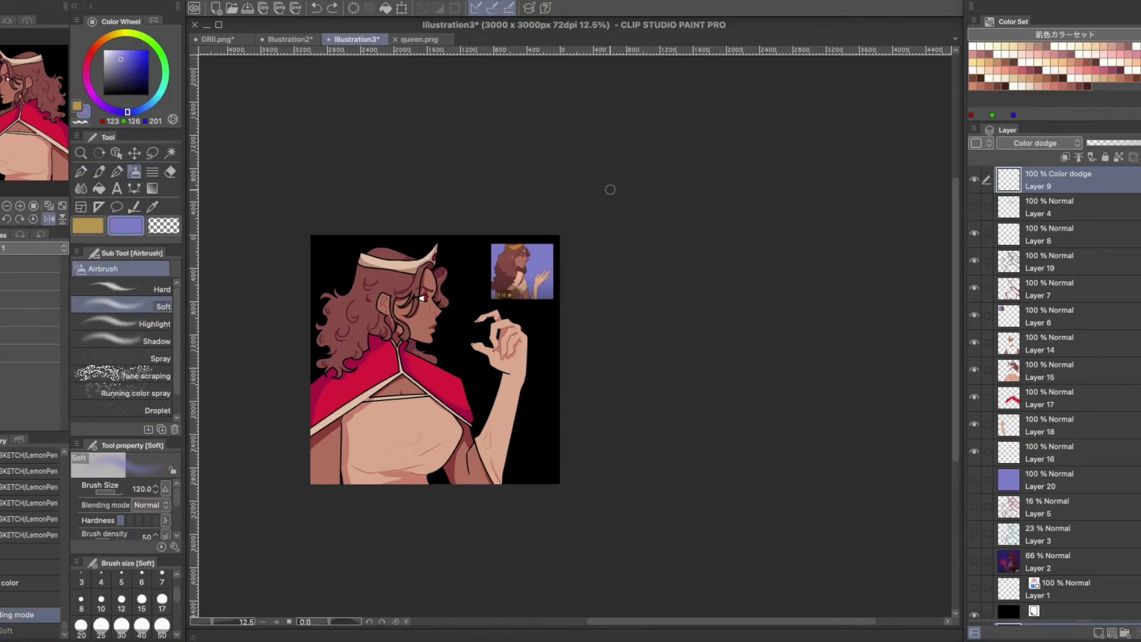
{"action": "key", "text": "ctrl+shift+n"}
{"action": "left_click", "coordinate": [1037, 143]}
{"action": "left_click", "coordinate": [1040, 183]}
{"action": "left_click", "coordinate": [117, 171]}
{"action": "left_click_drag", "start_coordinate": [333, 297], "coordinate": [543, 196]}
{"action": "left_click", "coordinate": [1134, 144]}
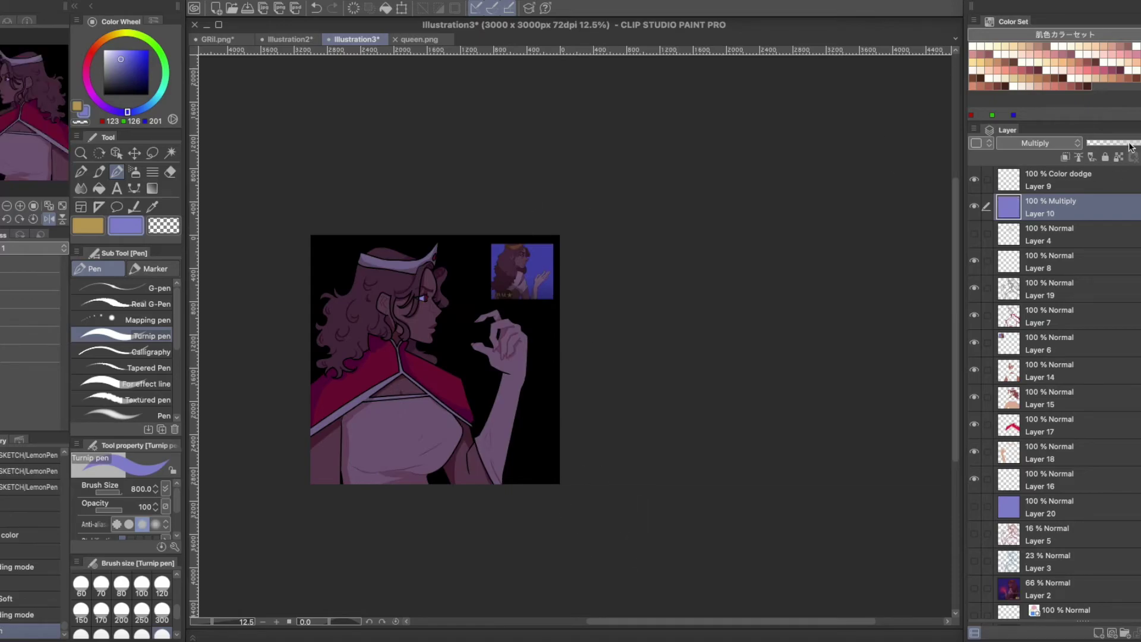
Airbrush a soft salmon glow, RGB 252, 122, 118, over the face, front hair, cape, arm and chest edges on the Color dodge layer.
{"action": "left_click", "coordinate": [1095, 172]}
{"action": "left_click", "coordinate": [1109, 62]}
{"action": "left_click", "coordinate": [135, 172]}
{"action": "left_click_drag", "start_coordinate": [524, 336], "coordinate": [507, 449]}
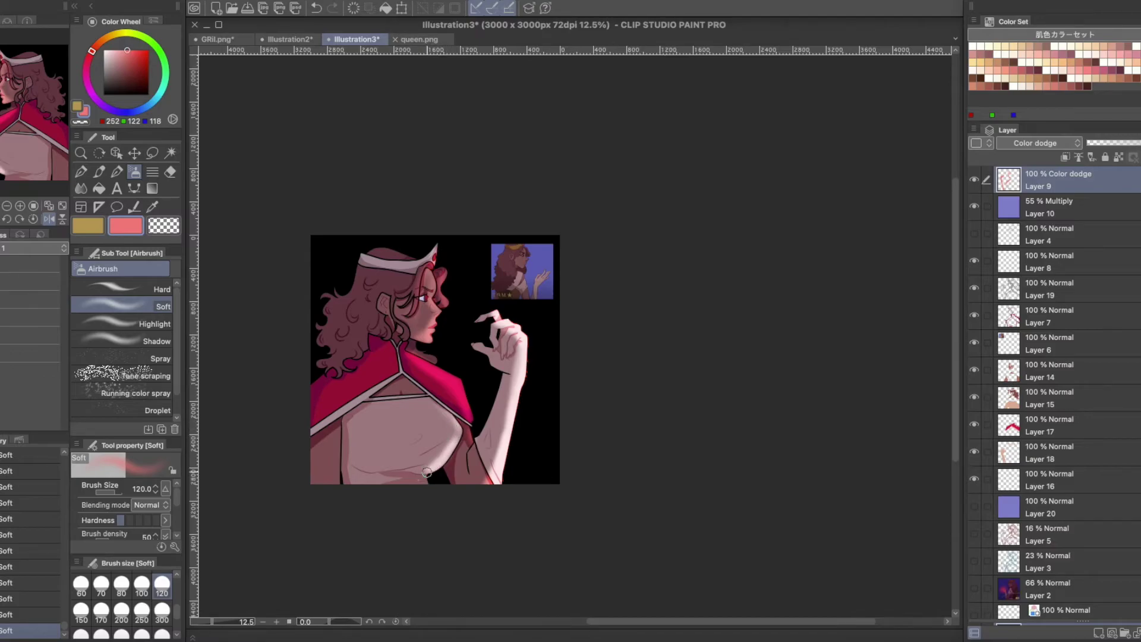
{"action": "left_click", "coordinate": [164, 633]}
{"action": "mouse_move", "coordinate": [523, 273]}
{"action": "left_mouse_down"}
{"action": "mouse_move", "coordinate": [512, 237]}
{"action": "mouse_move", "coordinate": [468, 195]}
{"action": "left_mouse_up"}
Add a second Color dodge layer on top and set up the LemonPen at size 17 in red, RGB 233, 73, 68.
{"action": "left_click", "coordinate": [1098, 633]}
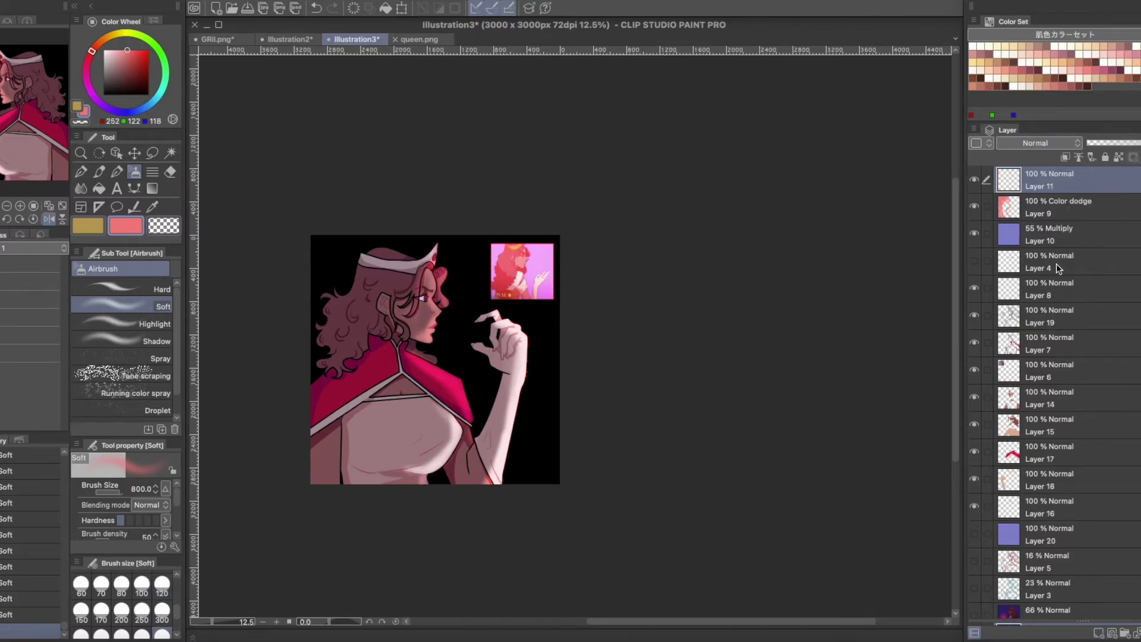
{"action": "key", "text": "p"}
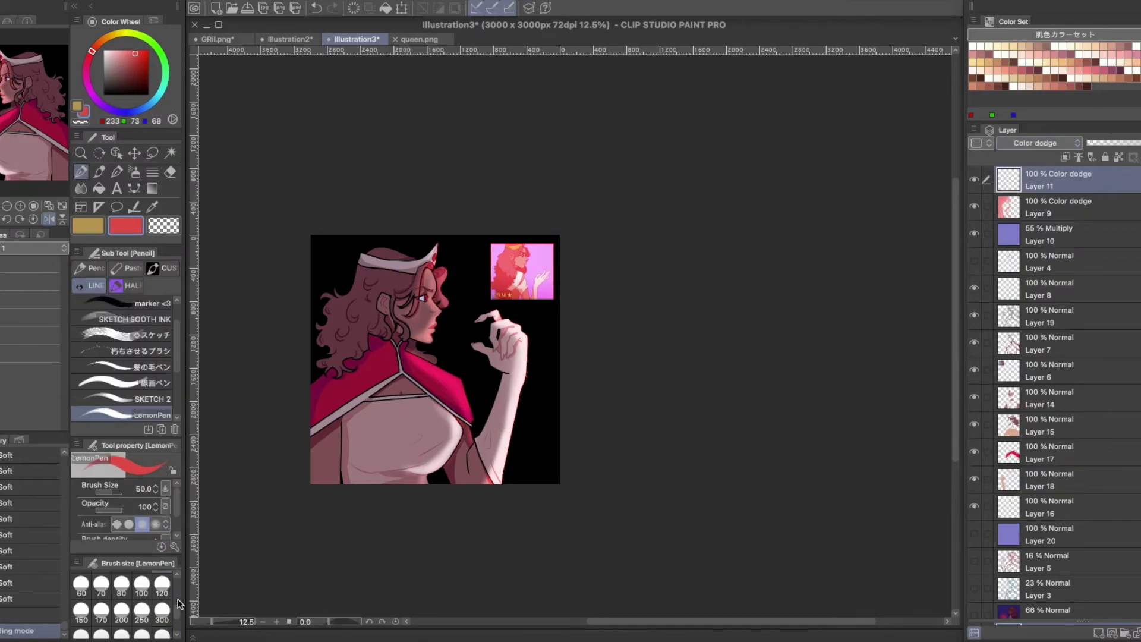
{"action": "scroll", "coordinate": [178, 603], "scroll_direction": "up", "scroll_amount": 3}
{"action": "scroll", "coordinate": [441, 279], "scroll_direction": "up", "scroll_amount": 5}
{"action": "left_click", "coordinate": [161, 604]}
{"action": "scroll", "coordinate": [162, 604], "scroll_direction": "up", "scroll_amount": 1}
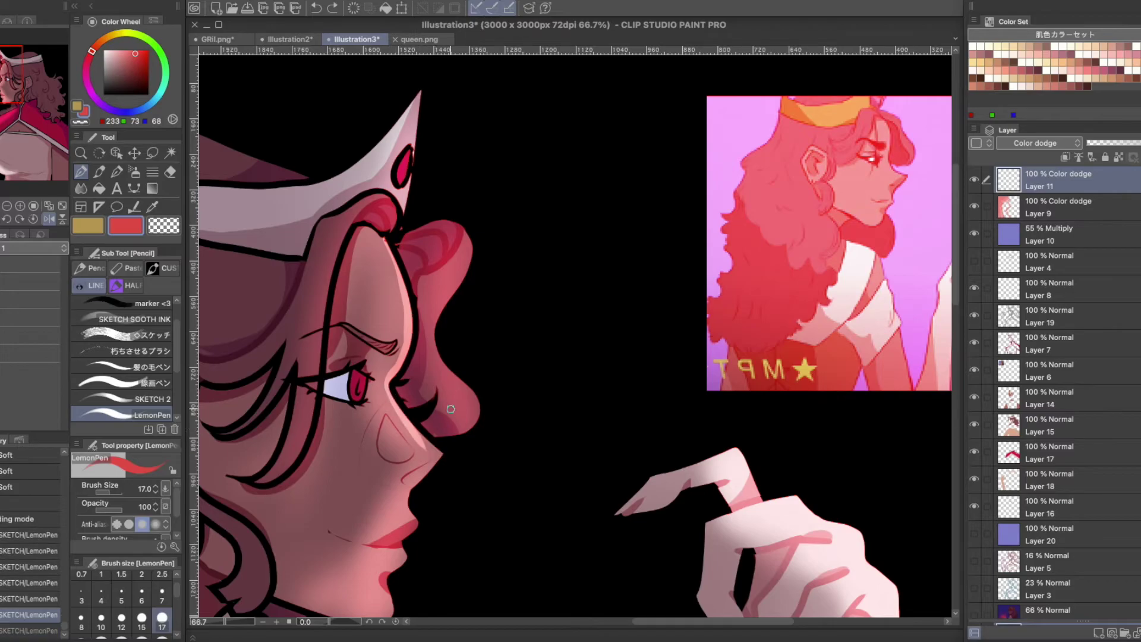
Draw red rim-light strokes along the front curl and the strands framing the face, undoing the rejected strokes.
{"action": "scroll", "coordinate": [456, 250], "scroll_direction": "down", "scroll_amount": 5}
{"action": "left_click_drag", "start_coordinate": [456, 249], "coordinate": [428, 259]}
{"action": "key", "text": "ctrl+z"}
{"action": "key", "text": "ctrl+z"}
{"action": "key", "text": "ctrl+z"}
{"action": "key", "text": "ctrl+z"}
{"action": "key", "text": "ctrl+z"}
{"action": "key", "text": "ctrl+z"}
{"action": "key", "text": "ctrl+z"}
{"action": "key", "text": "ctrl+z"}
{"action": "key", "text": "ctrl+z"}
{"action": "key", "text": "ctrl+z"}
{"action": "key", "text": "ctrl+y"}
{"action": "key", "text": "ctrl+y"}
{"action": "key", "text": "ctrl+y"}
{"action": "key", "text": "ctrl+y"}
{"action": "scroll", "coordinate": [420, 355], "scroll_direction": "down", "scroll_amount": 1}
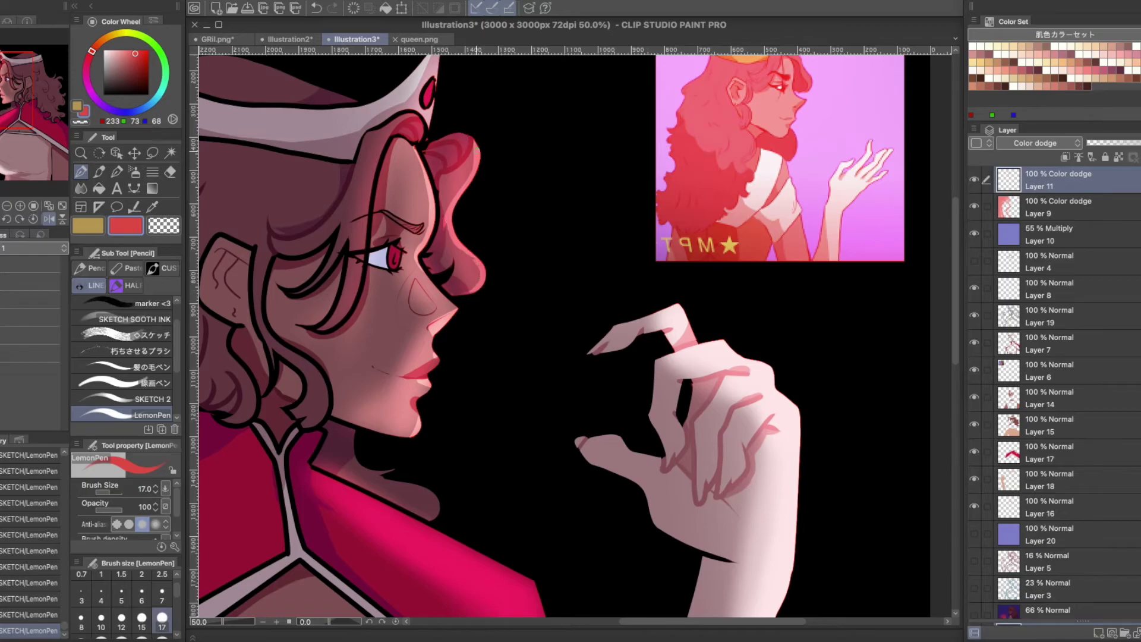
{"action": "left_click_drag", "start_coordinate": [458, 250], "coordinate": [478, 268]}
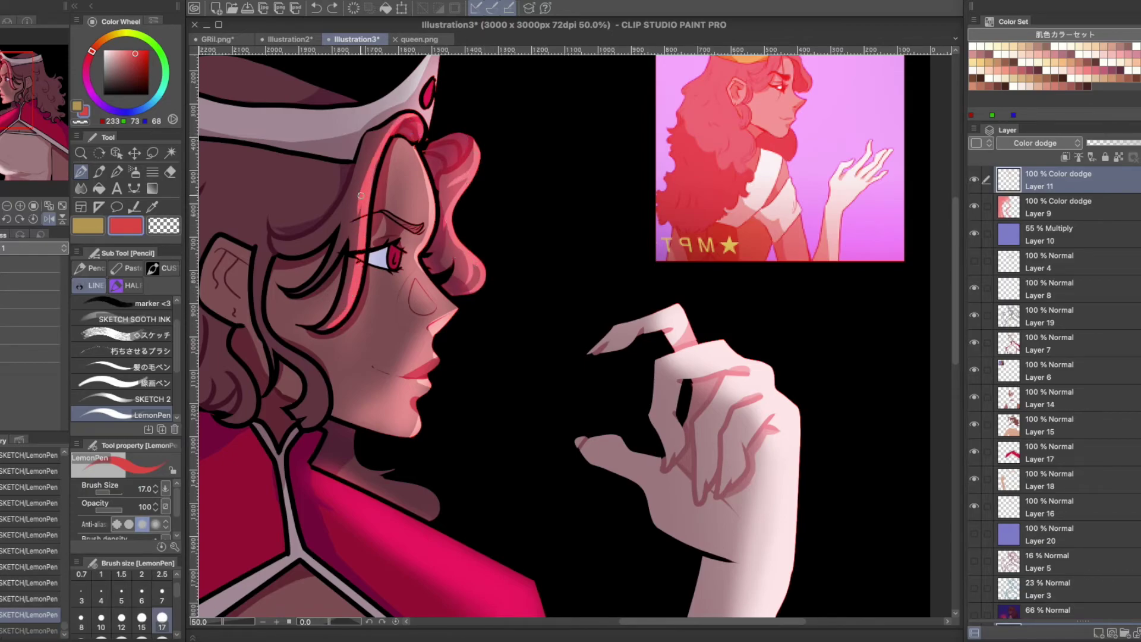
Trace red rim light along the raised finger, the hand's outer edge, the curl under the chin and the cape collar.
{"action": "left_click_drag", "start_coordinate": [12, 112], "coordinate": [9, 122]}
{"action": "scroll", "coordinate": [447, 201], "scroll_direction": "up", "scroll_amount": 1}
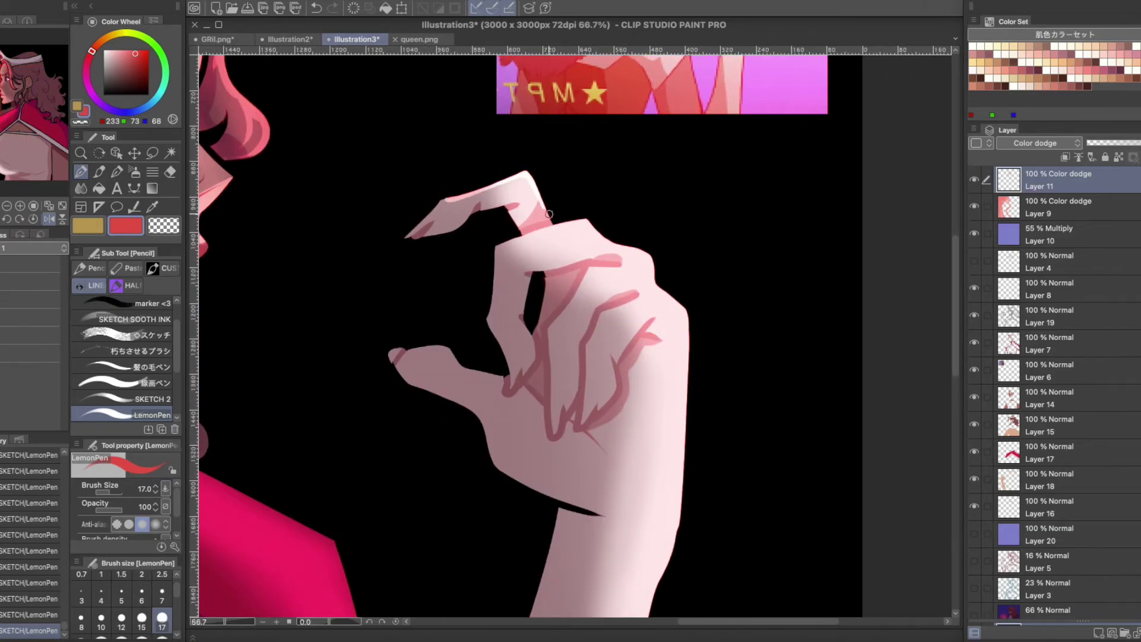
{"action": "scroll", "coordinate": [683, 299], "scroll_direction": "down", "scroll_amount": 3}
{"action": "scroll", "coordinate": [267, 304], "scroll_direction": "up", "scroll_amount": 2}
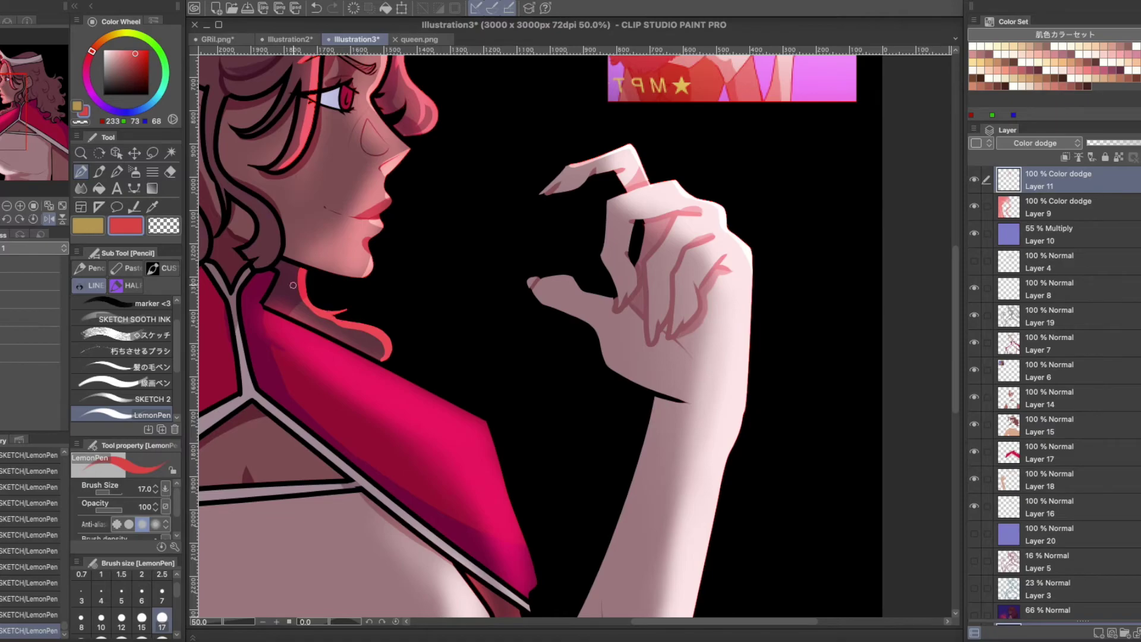
{"action": "key", "text": "e"}
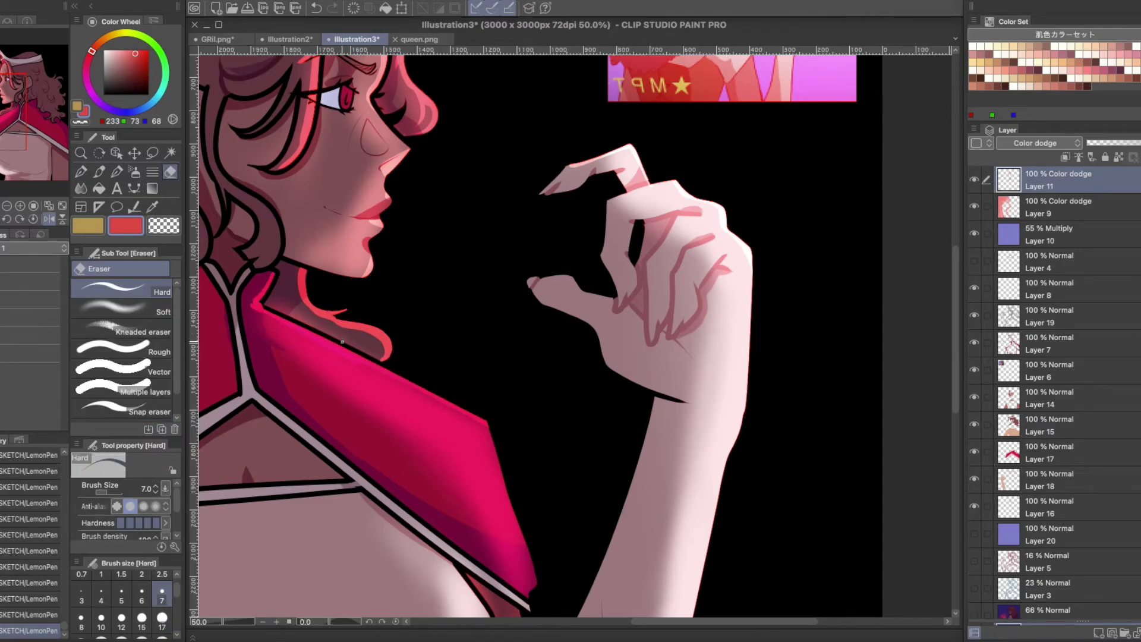
{"action": "left_click", "coordinate": [99, 172]}
{"action": "scroll", "coordinate": [535, 333], "scroll_direction": "down", "scroll_amount": 3}
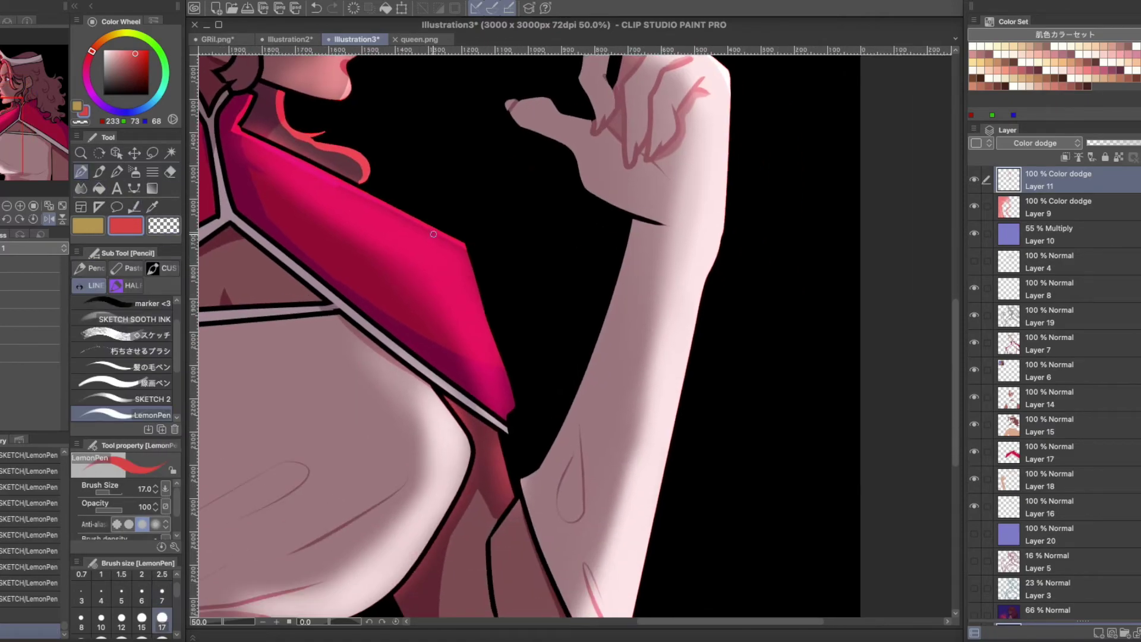
Paint broader rim light on the cape shoulder, outer forearm, chest edge and crown tip with the Bit husky brush at size 30.
{"action": "left_click", "coordinate": [100, 173]}
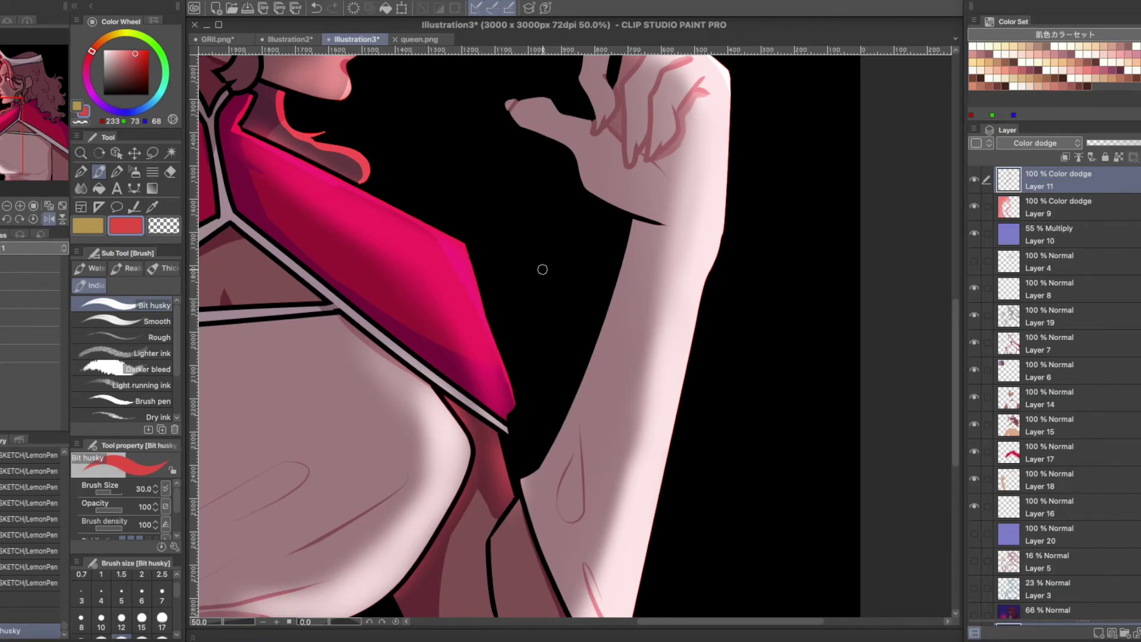
{"action": "scroll", "coordinate": [512, 308], "scroll_direction": "down", "scroll_amount": 3}
{"action": "scroll", "coordinate": [582, 195], "scroll_direction": "up", "scroll_amount": 5}
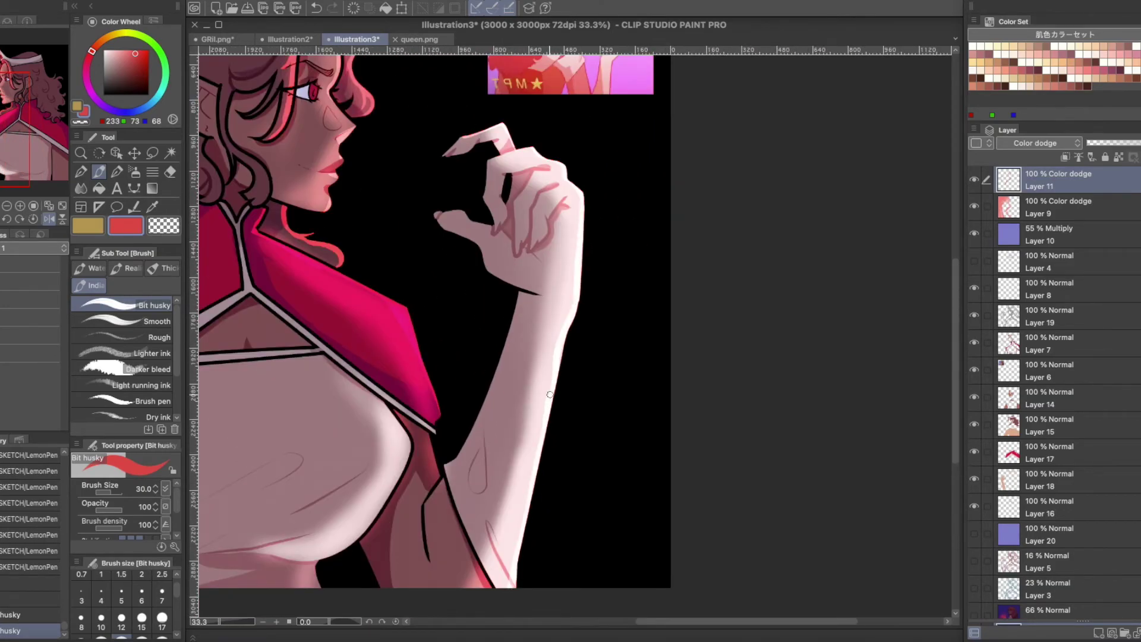
{"action": "scroll", "coordinate": [447, 347], "scroll_direction": "down", "scroll_amount": 2}
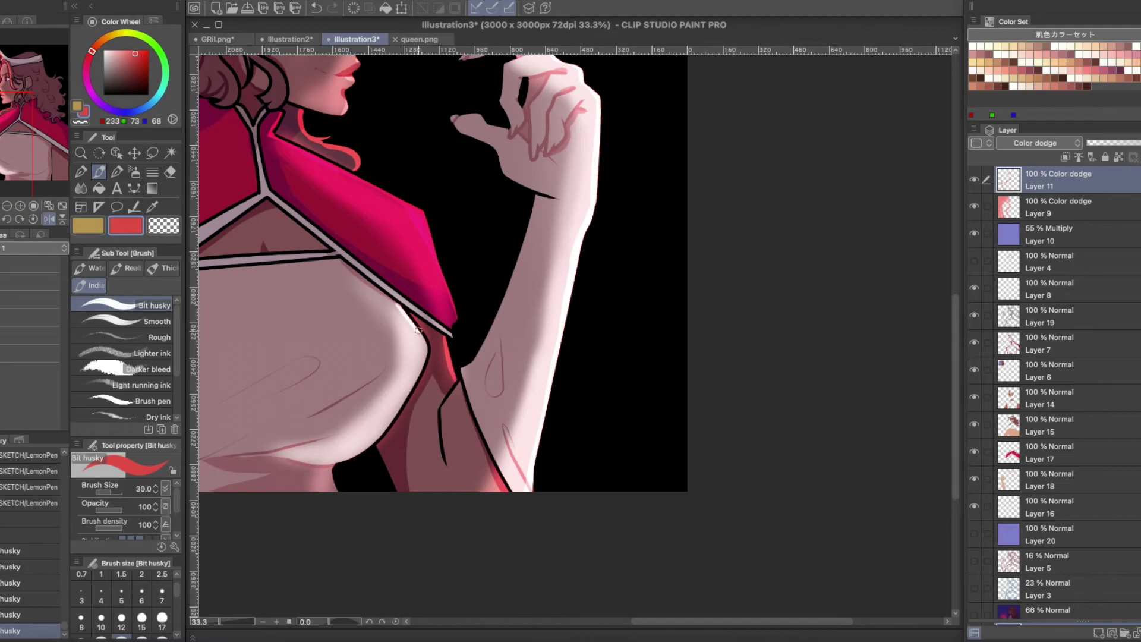
{"action": "scroll", "coordinate": [338, 459], "scroll_direction": "up", "scroll_amount": 3}
{"action": "scroll", "coordinate": [338, 458], "scroll_direction": "left", "scroll_amount": 3}
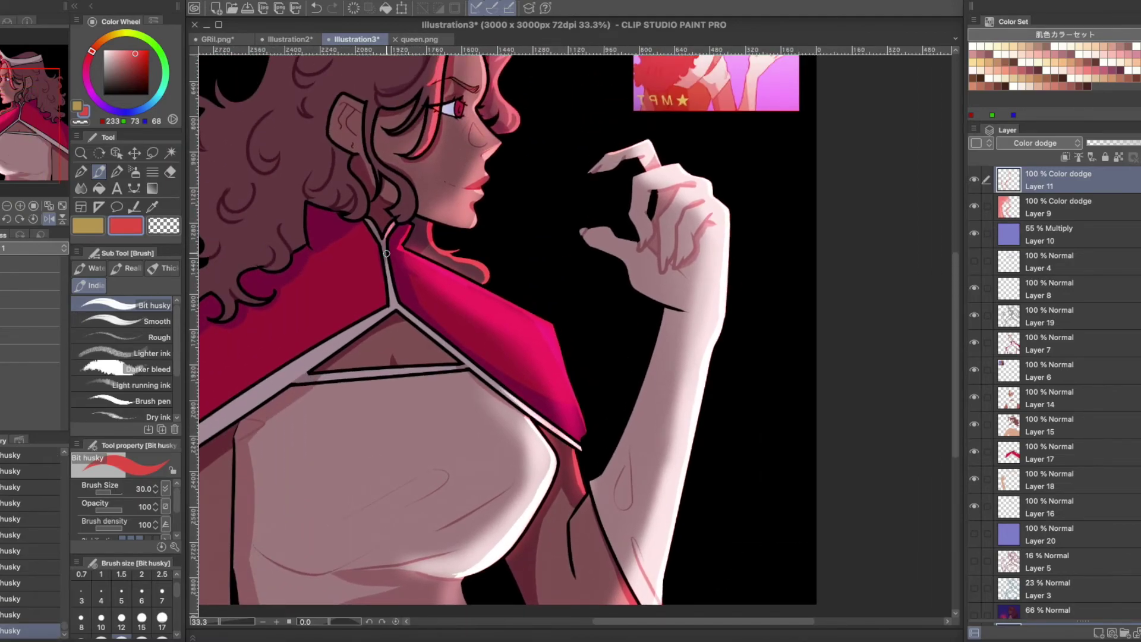
{"action": "scroll", "coordinate": [469, 186], "scroll_direction": "up", "scroll_amount": 5}
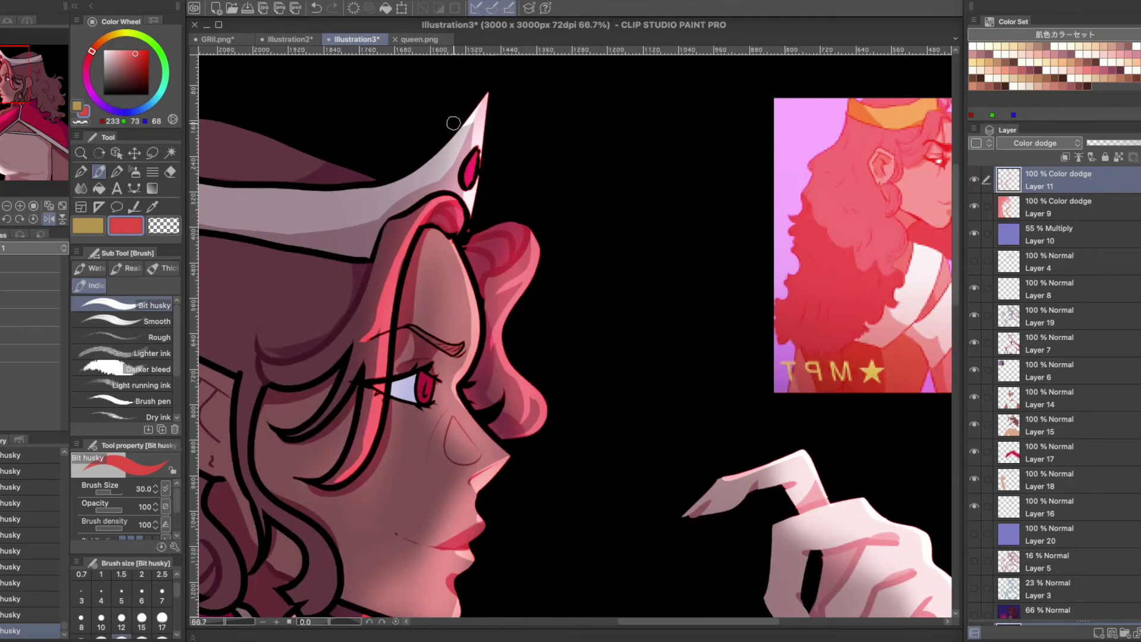
Lock the rim-light layer's transparent pixels and whiten the highlights around the face with the Soft airbrush at size 800.
{"action": "scroll", "coordinate": [453, 123], "scroll_direction": "down", "scroll_amount": 3}
{"action": "left_click", "coordinate": [574, 336], "text": "alt"}
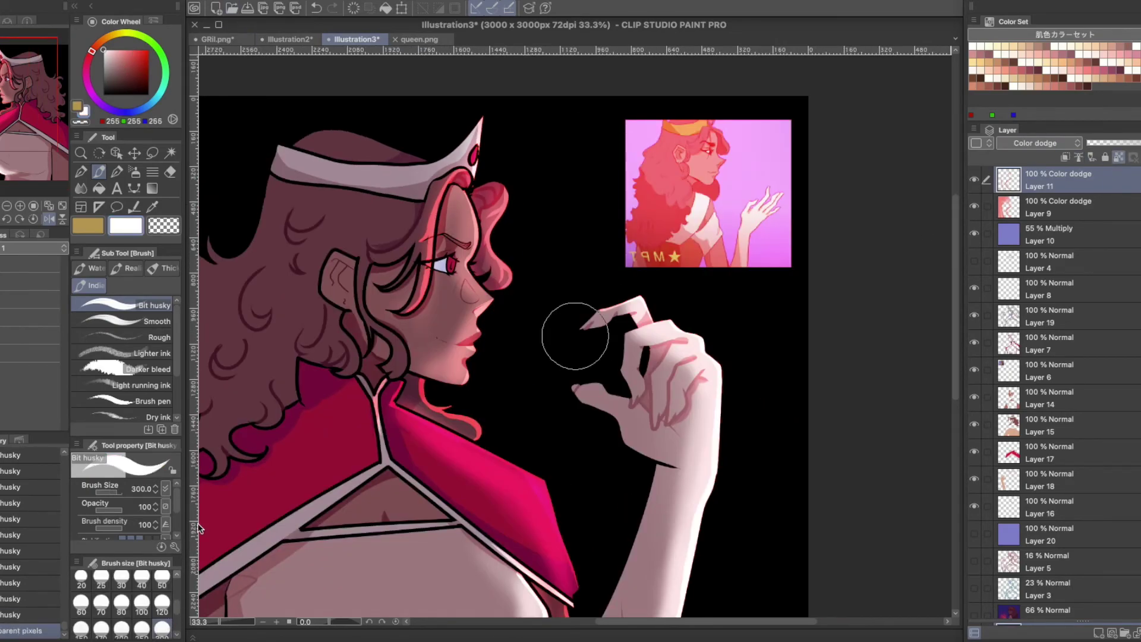
{"action": "key", "text": "b"}
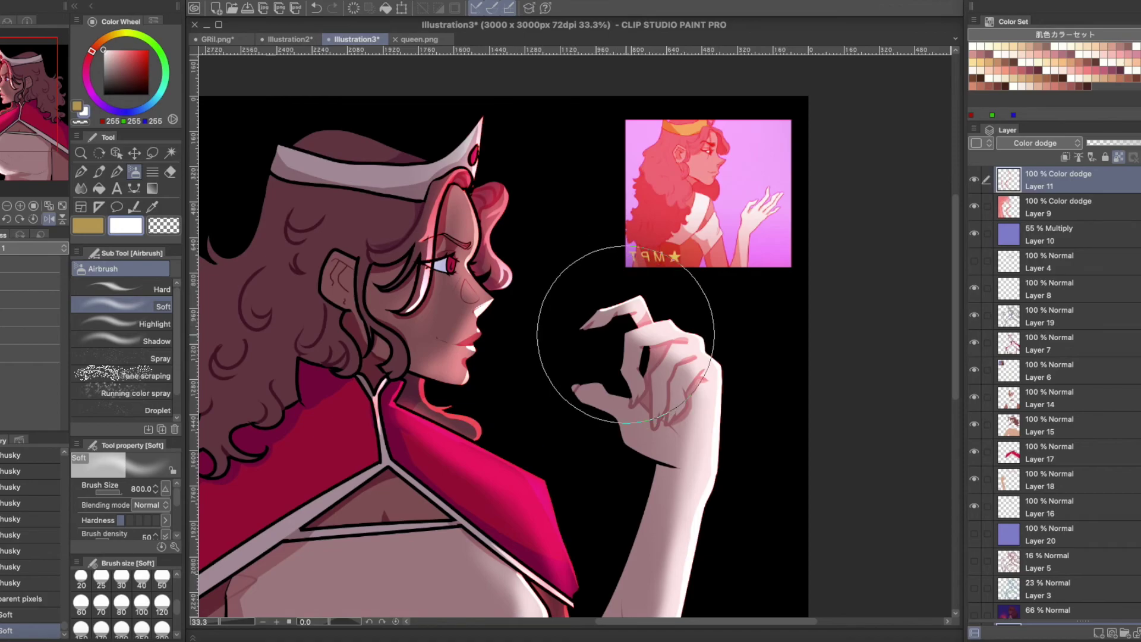
{"action": "scroll", "coordinate": [626, 334], "scroll_direction": "down", "scroll_amount": 3}
Recolour the figure's rim highlights with the size 800 Soft airbrush, using red, RGB 255, 7, 0, and white.
{"action": "left_click", "coordinate": [148, 50]}
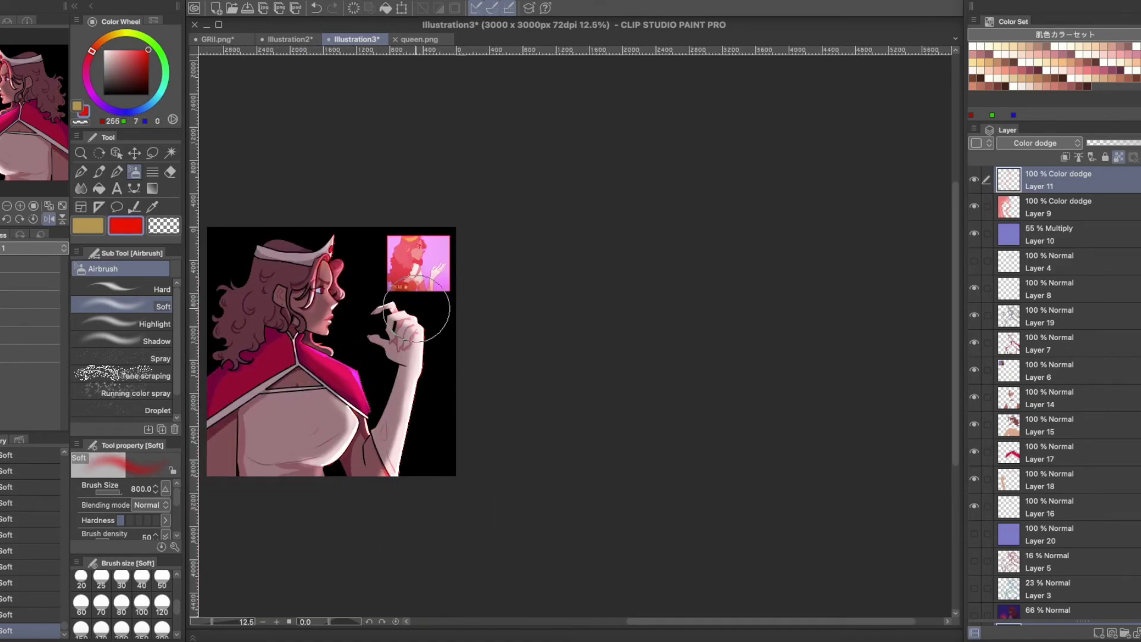
{"action": "scroll", "coordinate": [384, 490], "scroll_direction": "up", "scroll_amount": 2}
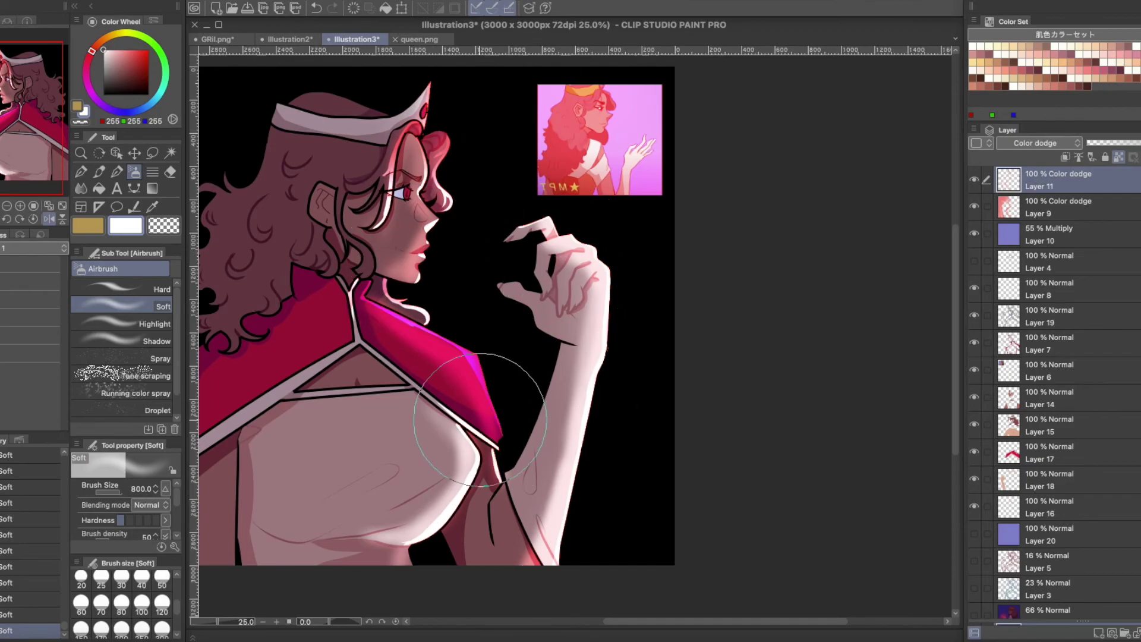
{"action": "scroll", "coordinate": [295, 305], "scroll_direction": "down", "scroll_amount": 2}
{"action": "scroll", "coordinate": [267, 302], "scroll_direction": "up", "scroll_amount": 2}
{"action": "left_click_drag", "start_coordinate": [18, 140], "coordinate": [20, 141]}
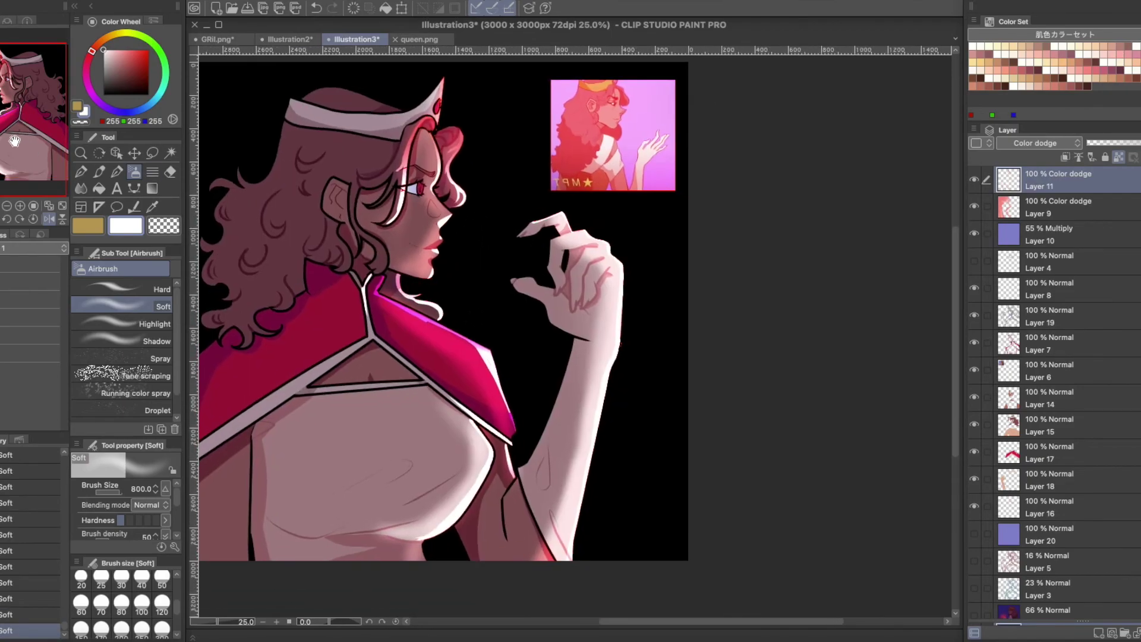
Tint the rim highlights around the nose and lips red, RGB 255, 36, 30, with the Soft airbrush at size 50.
{"action": "left_click", "coordinate": [143, 50]}
{"action": "scroll", "coordinate": [122, 600], "scroll_direction": "up", "scroll_amount": 3}
{"action": "left_click", "coordinate": [162, 618]}
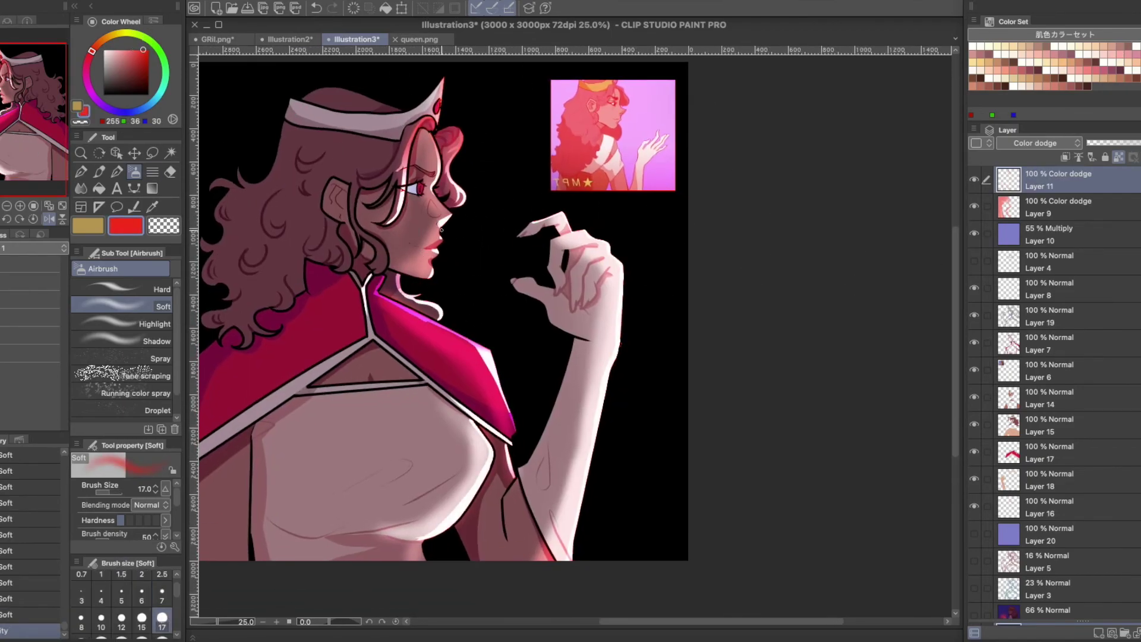
{"action": "scroll", "coordinate": [179, 605], "scroll_direction": "down", "scroll_amount": 3}
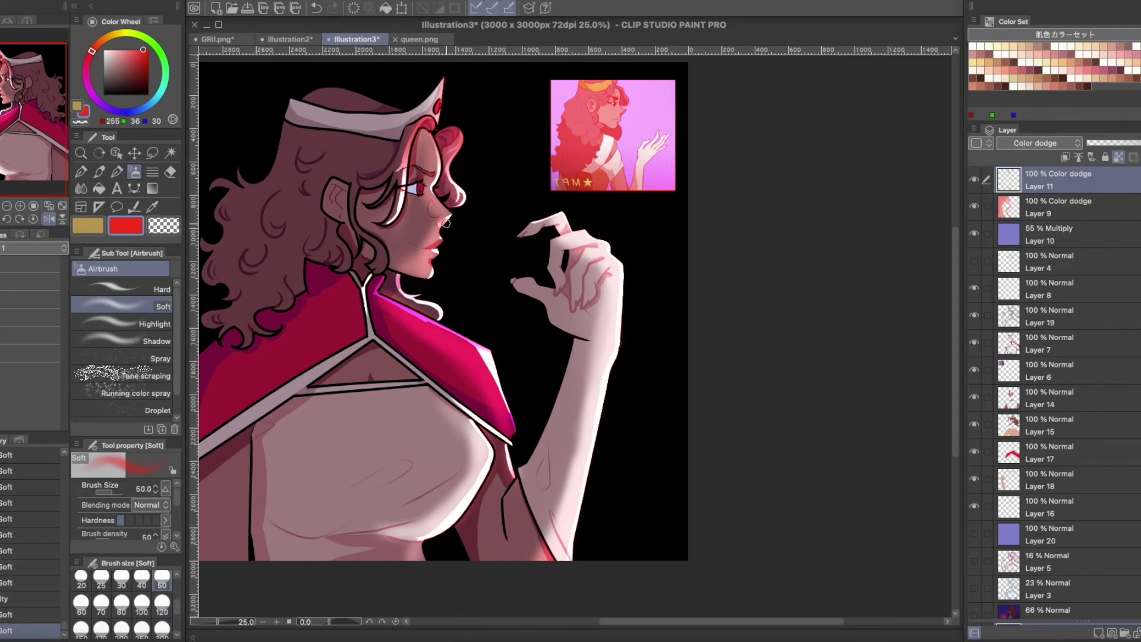
{"action": "scroll", "coordinate": [446, 222], "scroll_direction": "down", "scroll_amount": 2}
{"action": "scroll", "coordinate": [469, 261], "scroll_direction": "up", "scroll_amount": 2}
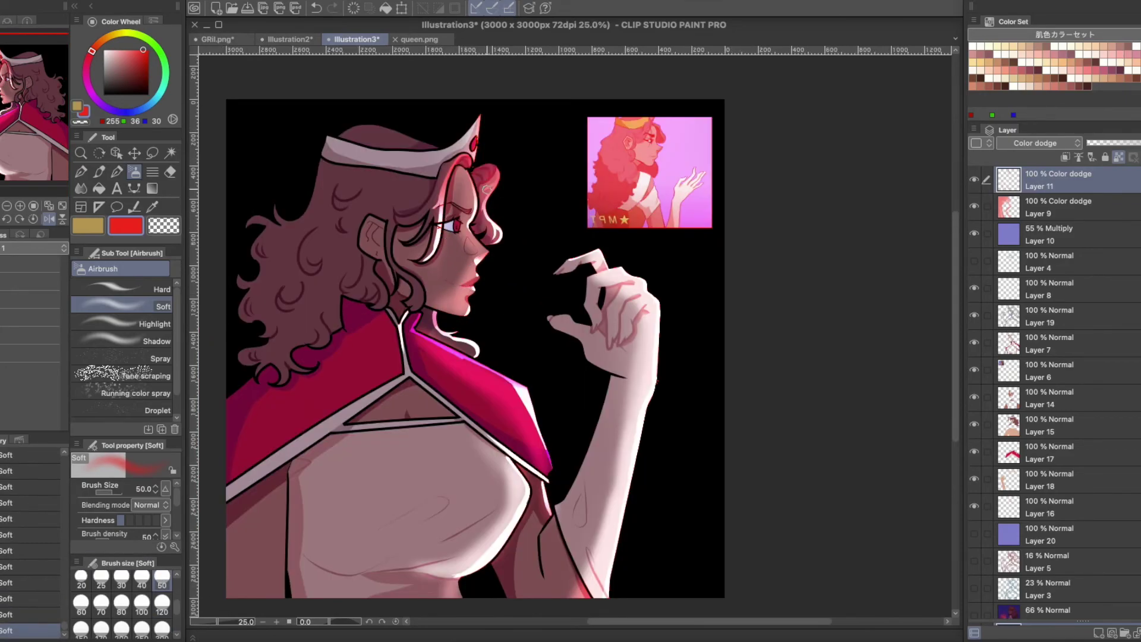
{"action": "scroll", "coordinate": [533, 352], "scroll_direction": "down", "scroll_amount": 2}
Add a new layer on top, flip the canvas view horizontally and hide the reference picture layer.
{"action": "left_click", "coordinate": [1095, 634]}
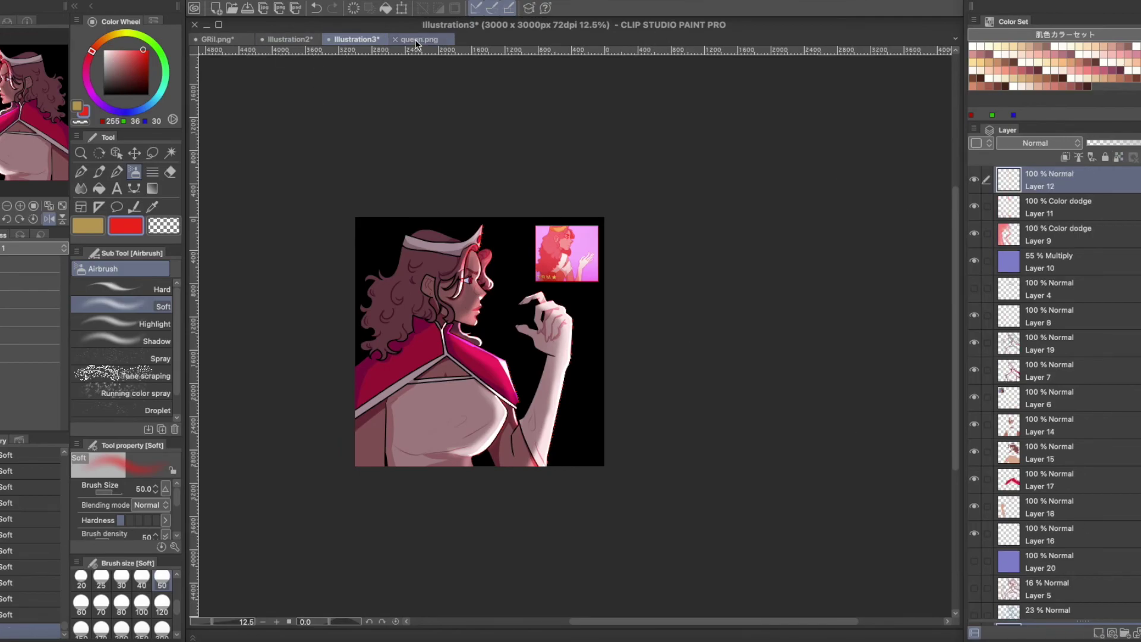
{"action": "key", "text": "t"}
{"action": "left_click", "coordinate": [393, 340]}
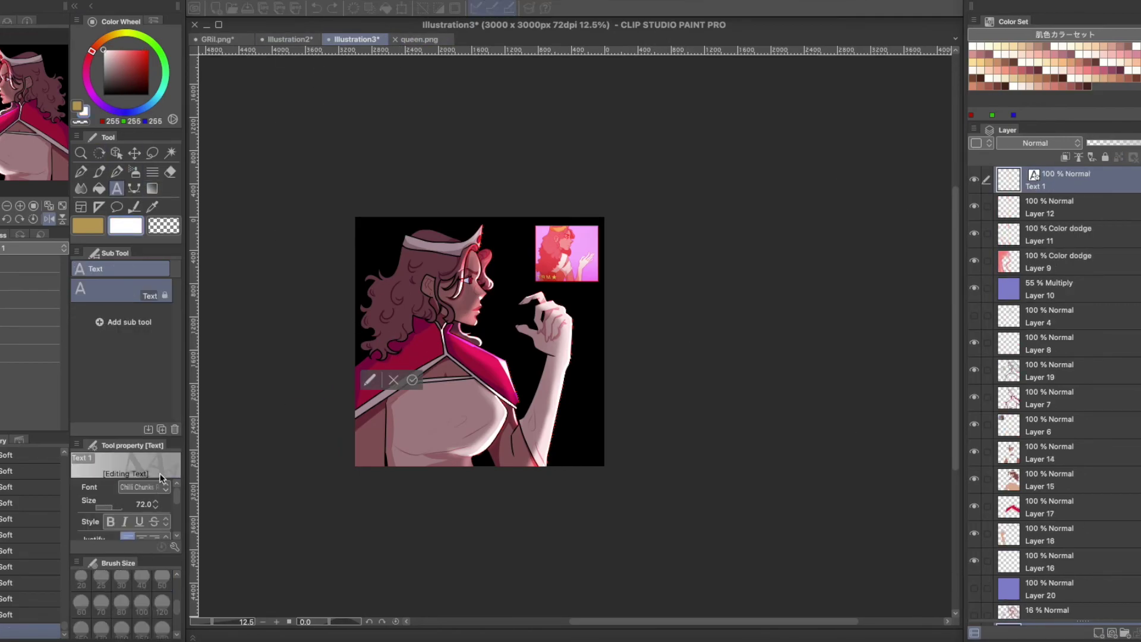
{"action": "key", "text": "Escape"}
{"action": "key", "text": "h"}
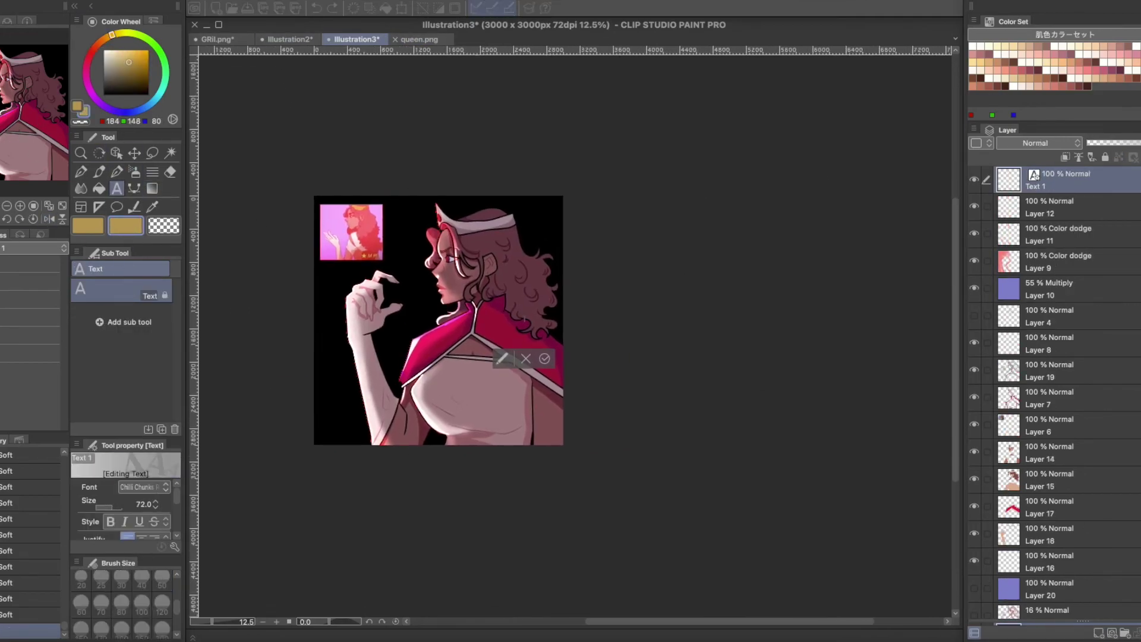
{"action": "left_click", "coordinate": [974, 396]}
{"action": "left_click", "coordinate": [333, 278]}
{"action": "type", "text": "MPTARTS"}
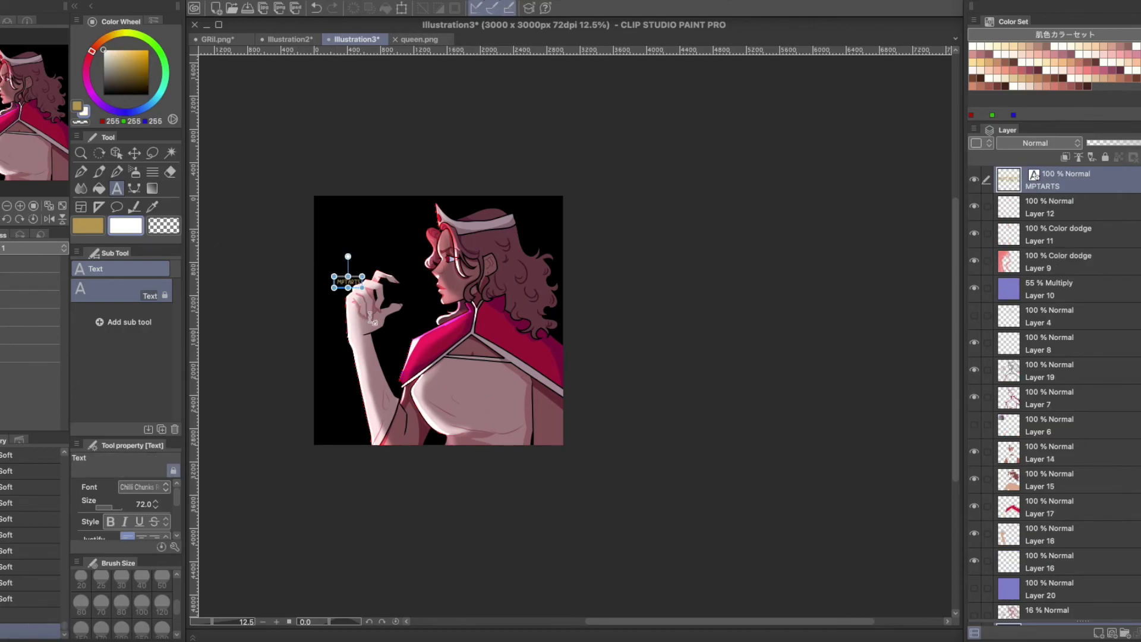
{"action": "scroll", "coordinate": [348, 276], "scroll_direction": "up", "scroll_amount": 4}
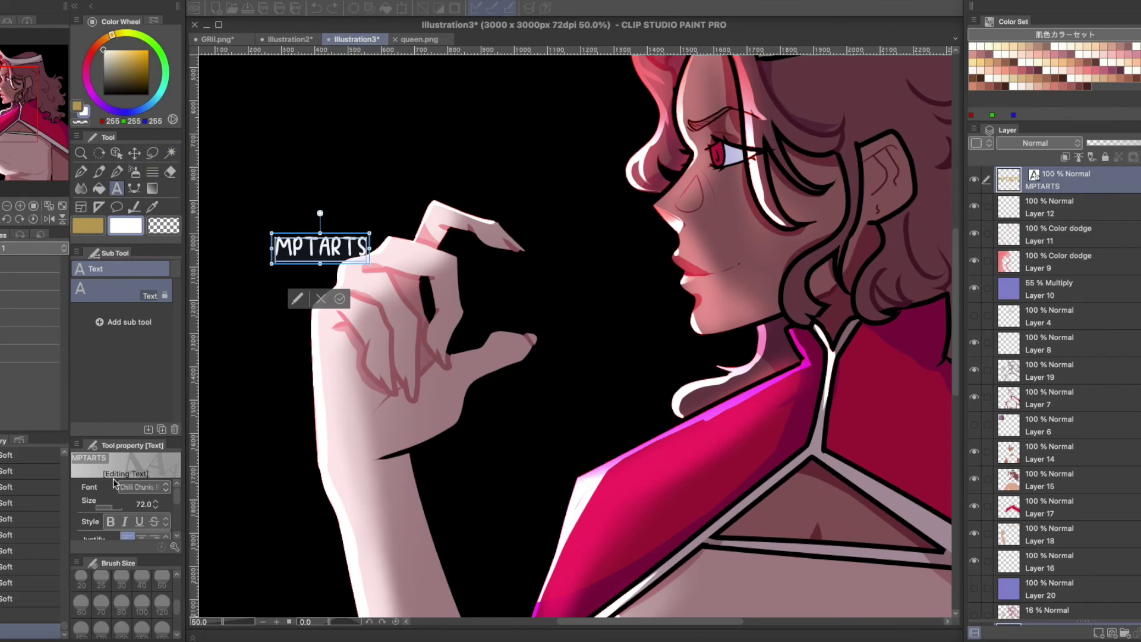
{"action": "key", "text": "Home"}
{"action": "type", "text": "@"}
{"action": "key", "text": "Escape"}
Move the signature onto the hair below the ear and lower its opacity to 33%.
{"action": "scroll", "coordinate": [359, 271], "scroll_direction": "down", "scroll_amount": 2}
{"action": "key", "text": "k"}
{"action": "left_click_drag", "start_coordinate": [415, 282], "coordinate": [709, 305]}
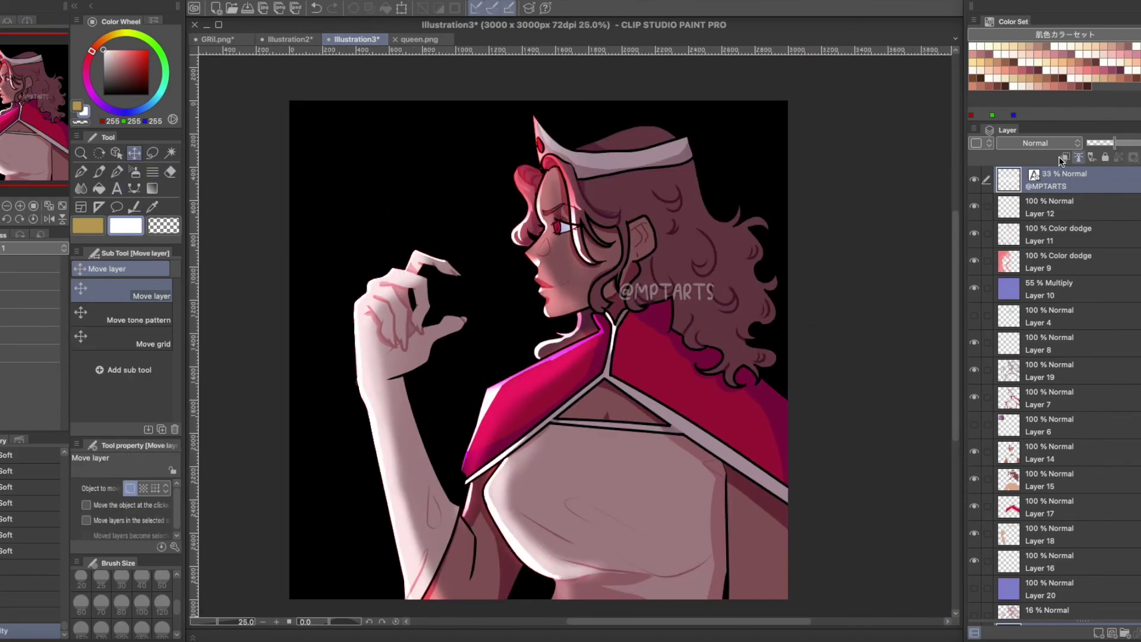
Lower the opacity of both Color dodge layers to 73%.
{"action": "left_click", "coordinate": [1049, 235]}
{"action": "left_click_drag", "start_coordinate": [1115, 143], "coordinate": [1100, 143]}
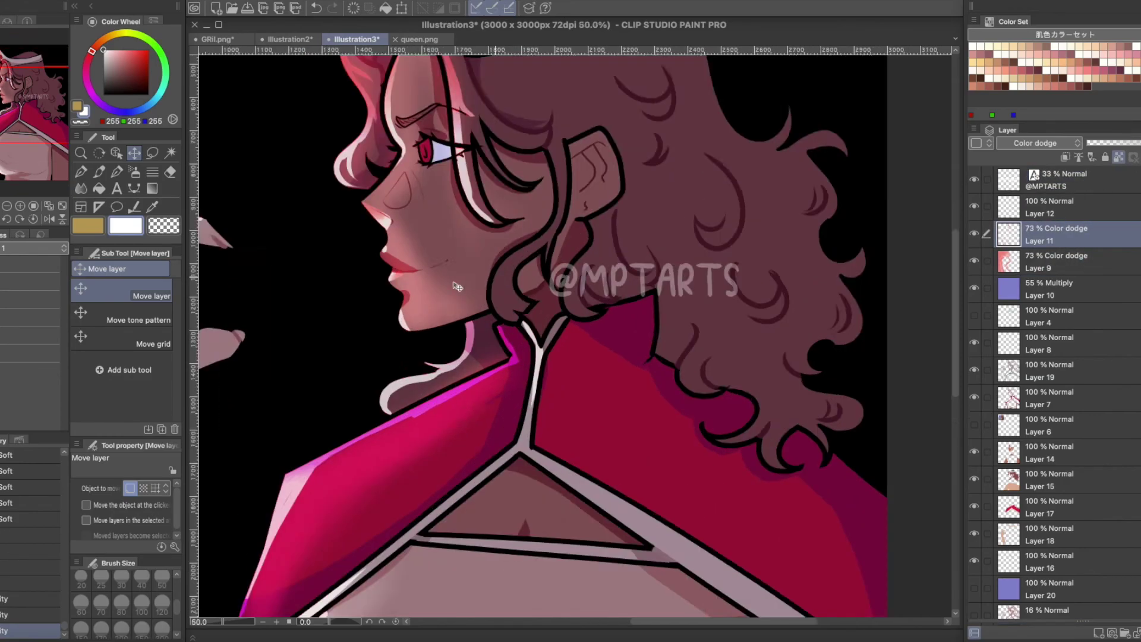
{"action": "scroll", "coordinate": [27, 98], "scroll_direction": "up", "scroll_amount": 3}
{"action": "scroll", "coordinate": [27, 98], "scroll_direction": "down", "scroll_amount": 2}
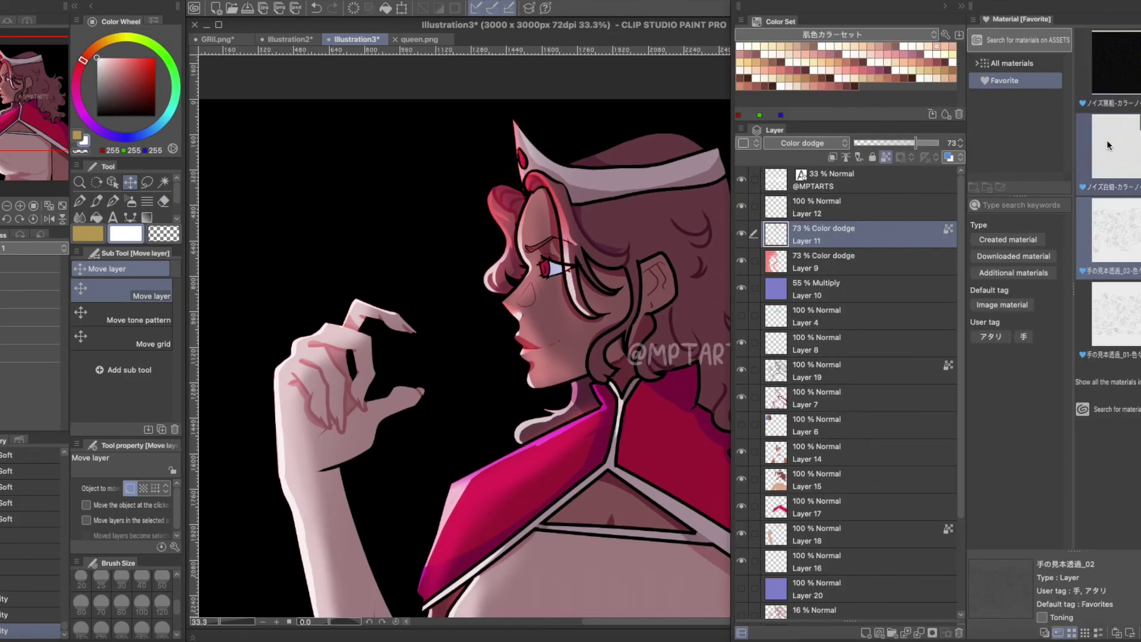
Place the favourite noise texture ノイズ白細 above the Color dodge layers and set it to Overlay at 59% opacity.
{"action": "left_click_drag", "start_coordinate": [1115, 154], "coordinate": [509, 289]}
{"action": "left_click", "coordinate": [802, 143]}
{"action": "left_click", "coordinate": [780, 316]}
{"action": "left_click", "coordinate": [904, 143]}
{"action": "scroll", "coordinate": [464, 333], "scroll_direction": "down", "scroll_amount": 5}
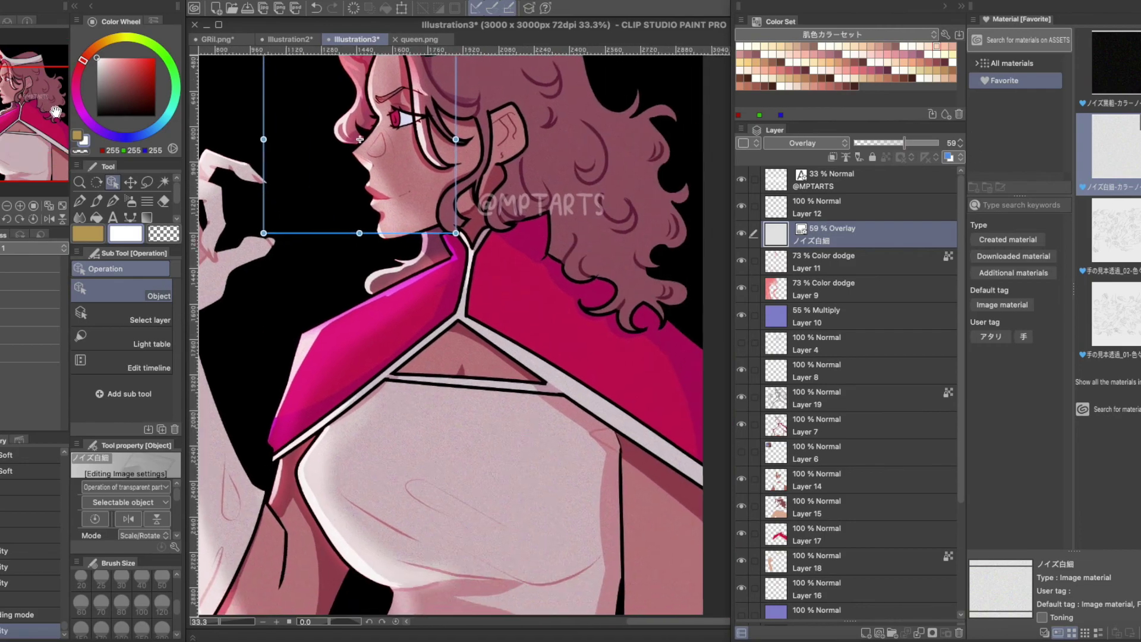
{"action": "left_click", "coordinate": [961, 6]}
{"action": "right_click", "coordinate": [1039, 207]}
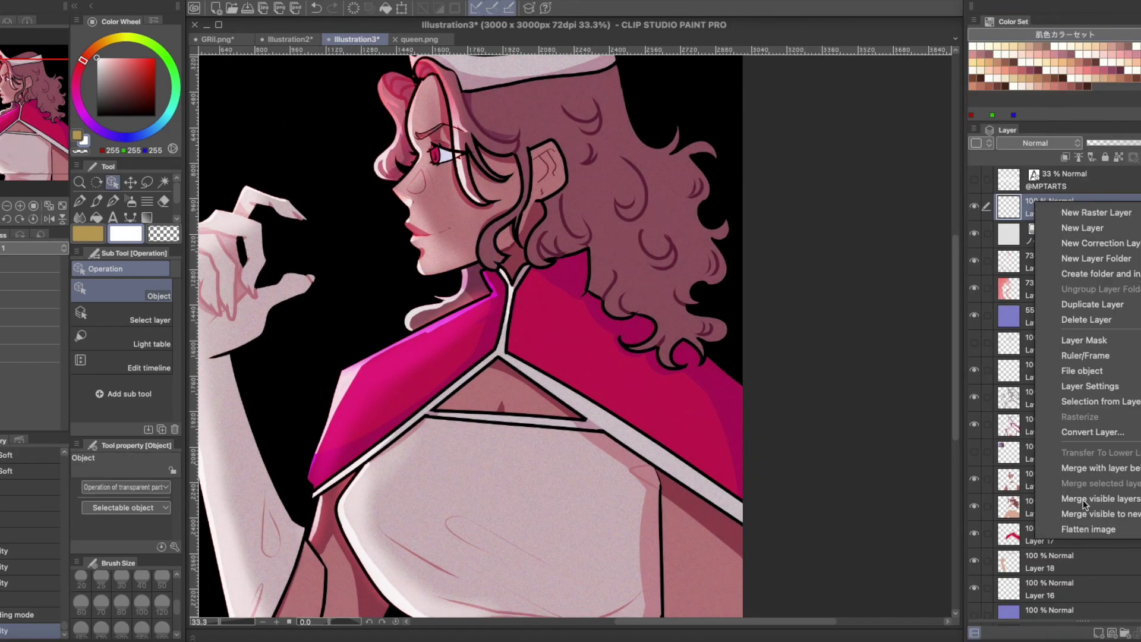
{"action": "left_click", "coordinate": [1100, 513]}
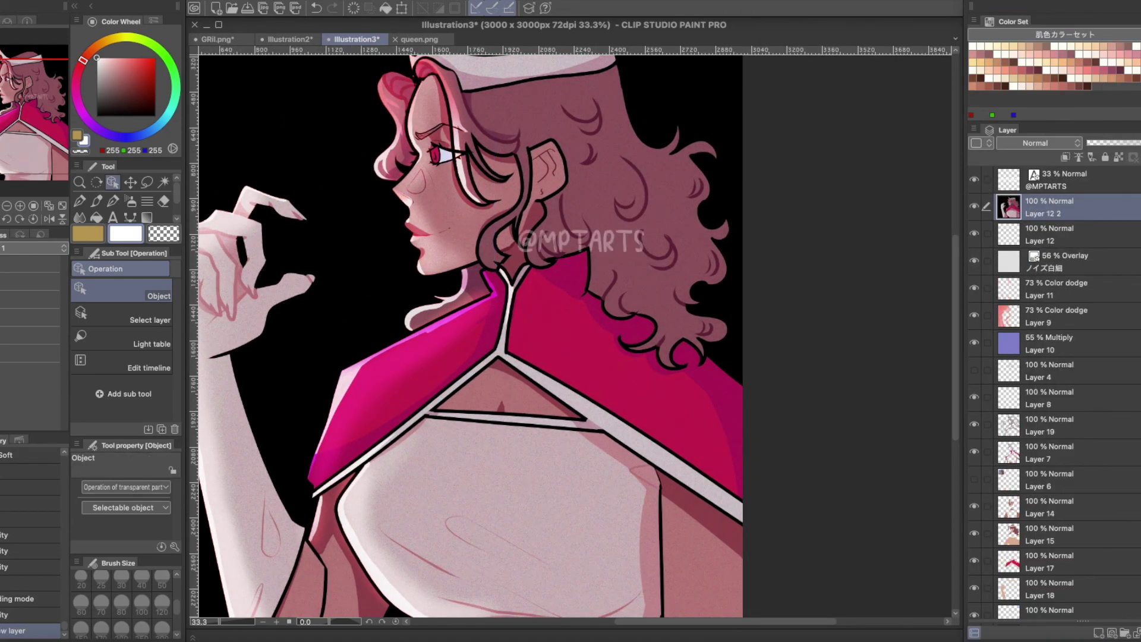
Apply a Gaussian blur of about 31 strength to the merged copy and lower that layer's opacity to 62%.
{"action": "left_click", "coordinate": [474, 52]}
{"action": "left_click_drag", "start_coordinate": [820, 464], "coordinate": [860, 465]}
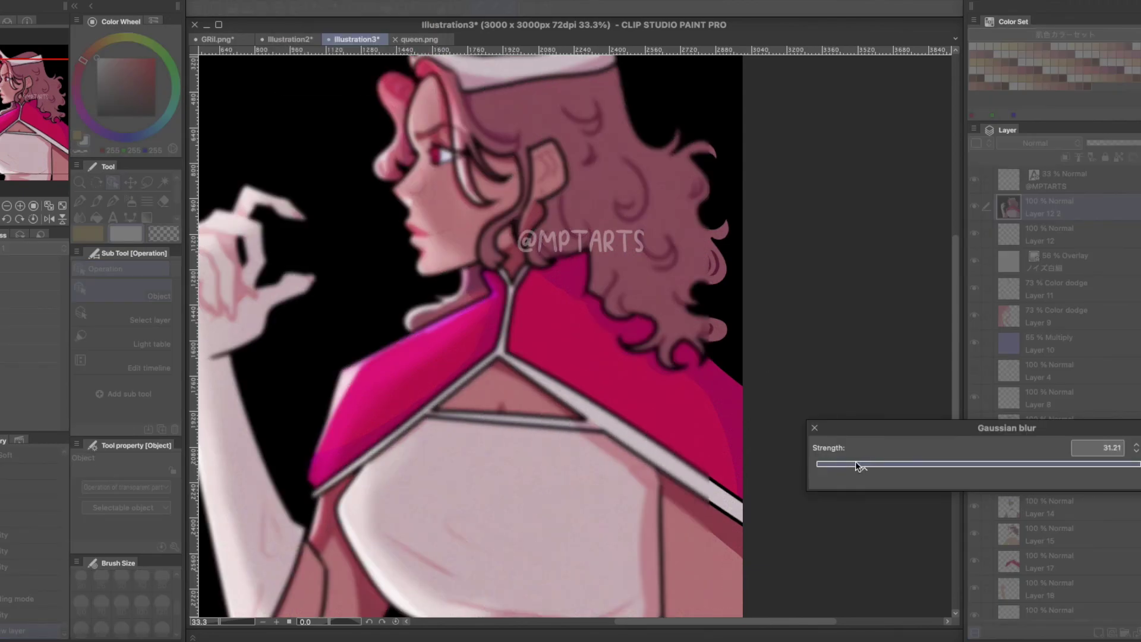
{"action": "key", "text": "Return"}
{"action": "left_click", "coordinate": [1139, 143]}
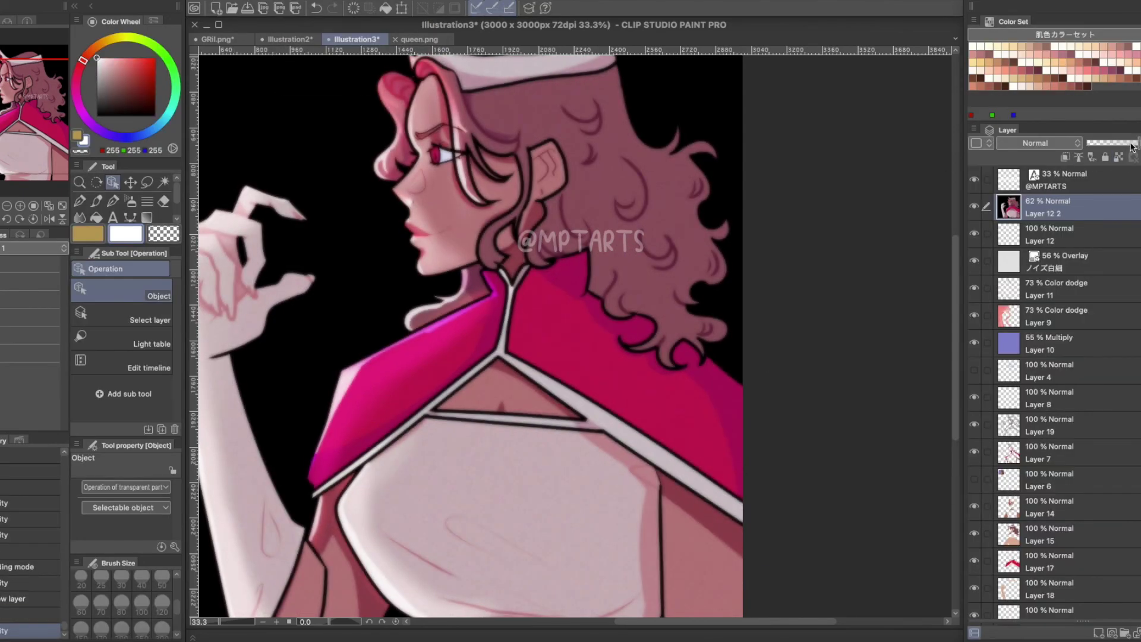
Erase the blur over the face with the Soft eraser at size 300 and set the blurred layer's opacity to 84%.
{"action": "left_click", "coordinate": [164, 202]}
{"action": "mouse_move", "coordinate": [499, 118]}
{"action": "left_mouse_down"}
{"action": "mouse_move", "coordinate": [416, 158]}
{"action": "mouse_move", "coordinate": [555, 167]}
{"action": "left_mouse_up"}
{"action": "scroll", "coordinate": [493, 318], "scroll_direction": "down", "scroll_amount": 2}
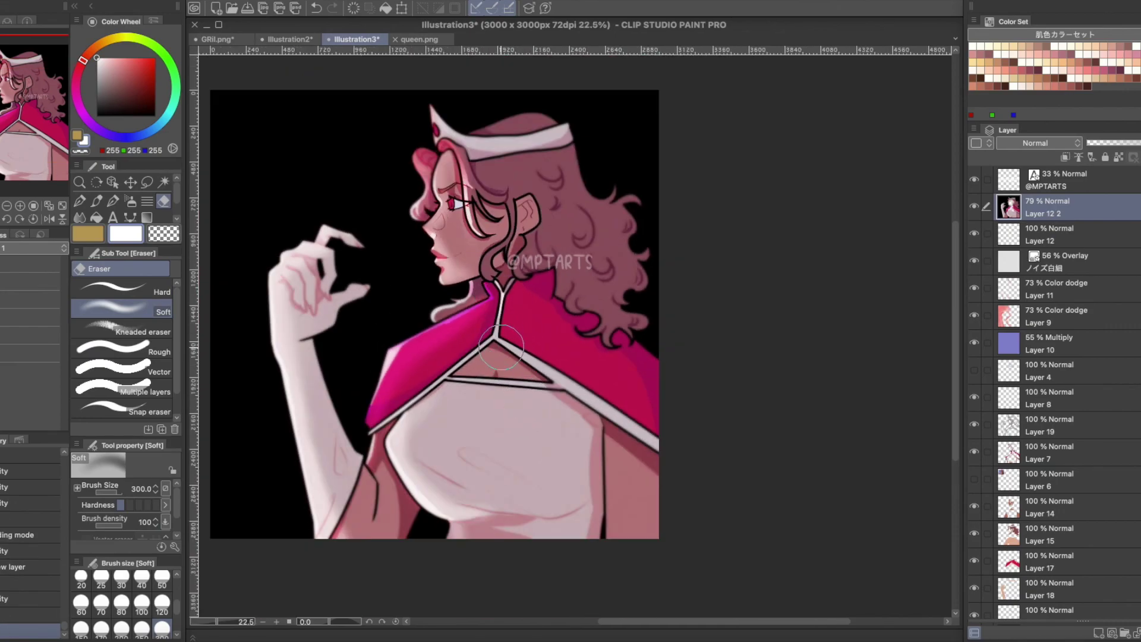
{"action": "scroll", "coordinate": [416, 262], "scroll_direction": "up", "scroll_amount": 3}
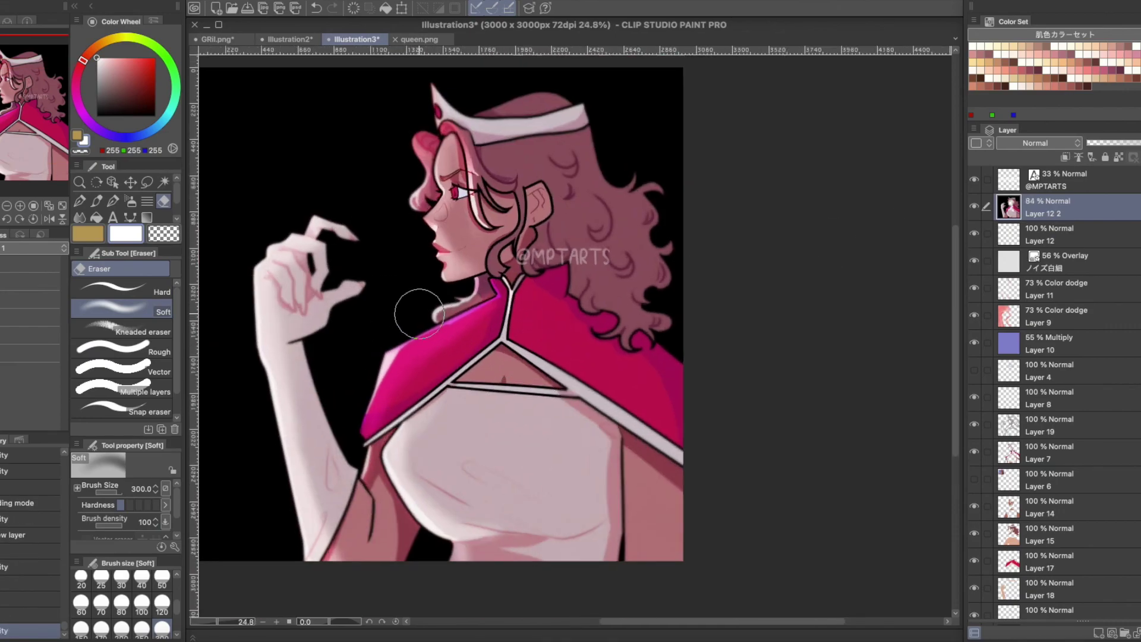
{"action": "key", "text": "alt+bracketright"}
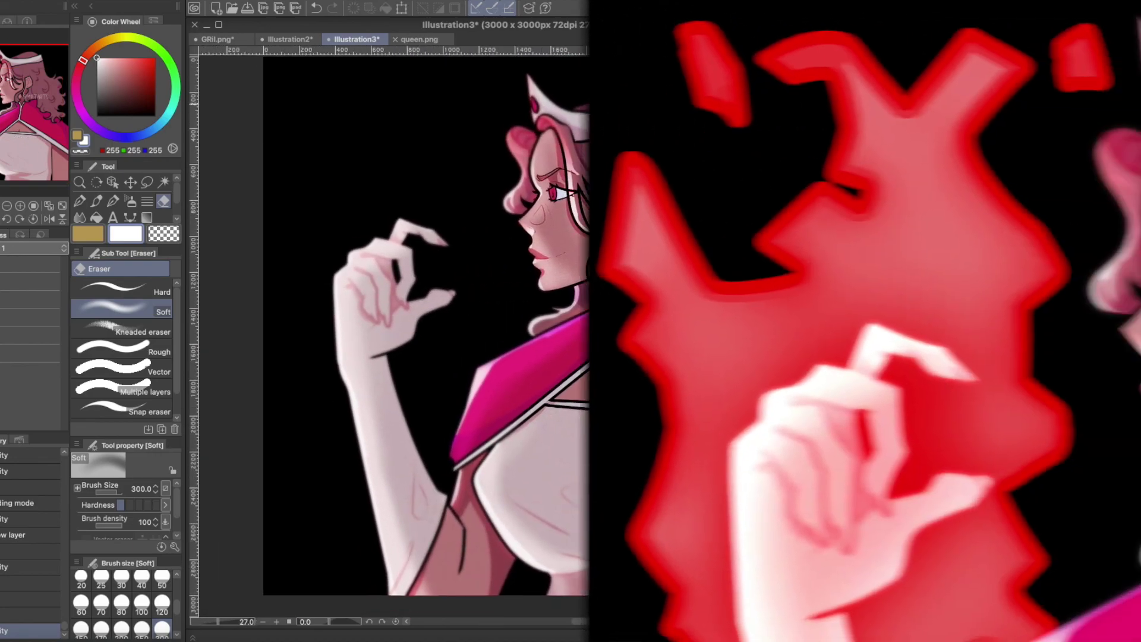